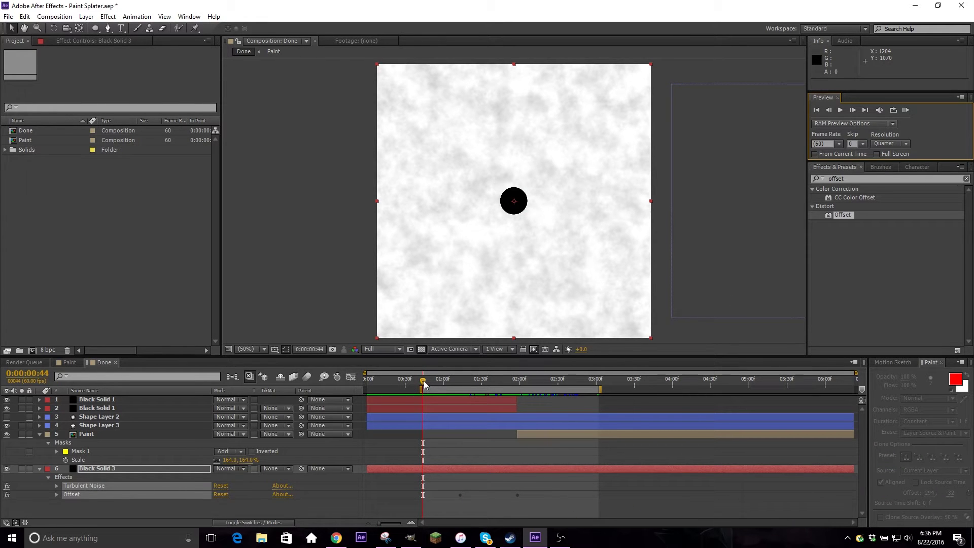
- Create a new 1080×1080, 60 fps composition named Comp 1
drag(437, 381, 462, 424)
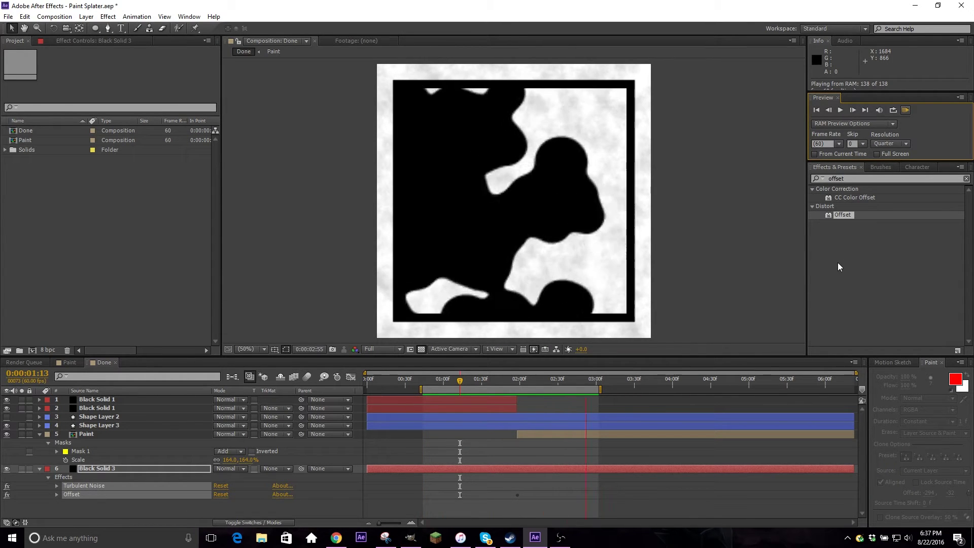
key(space)
click(54, 16)
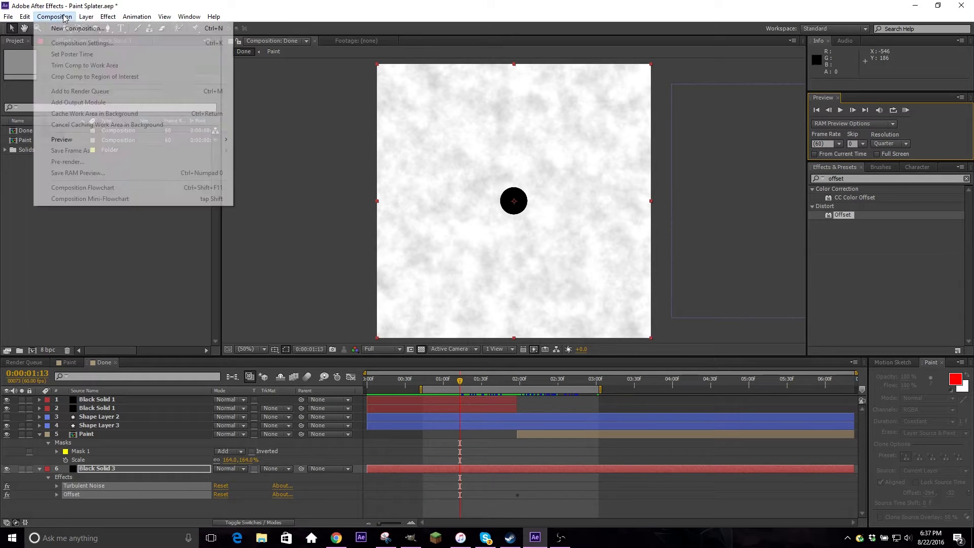
click(70, 28)
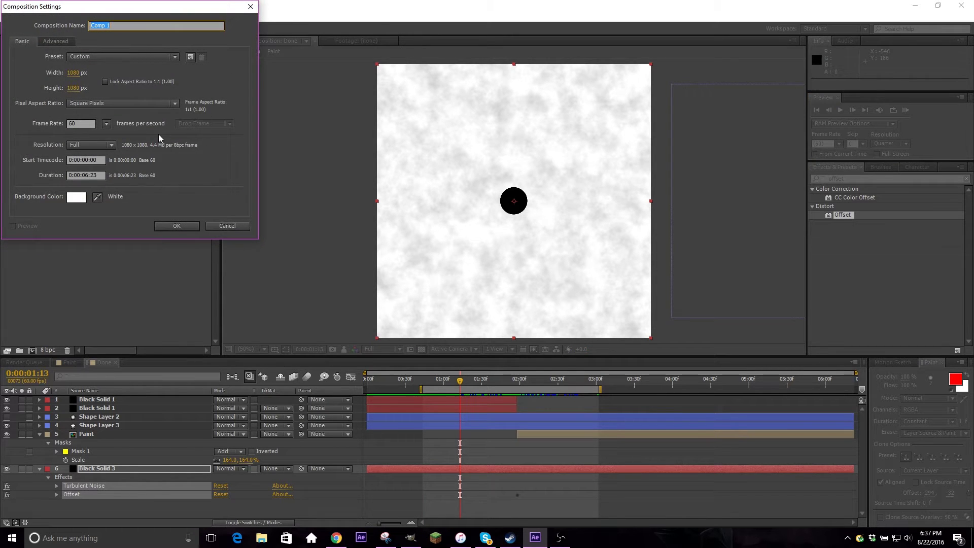
click(177, 225)
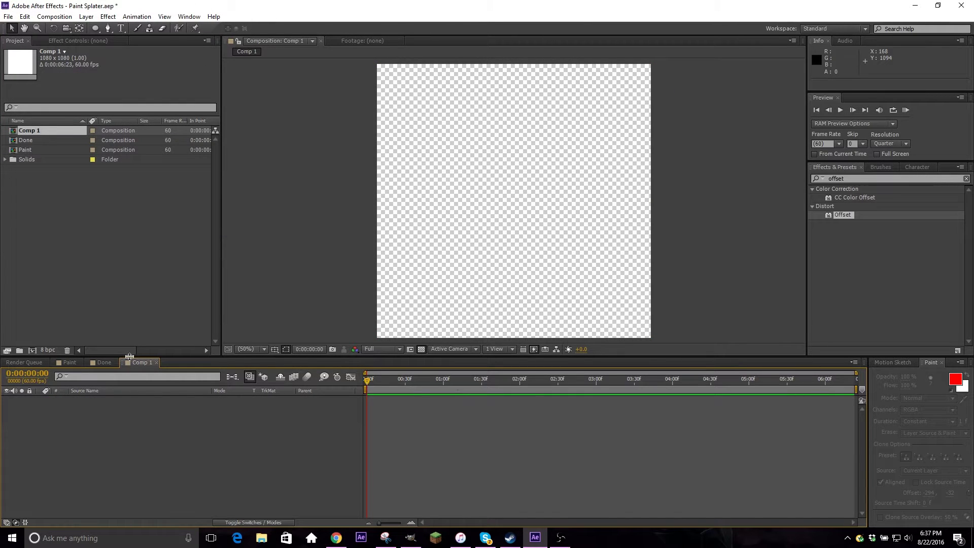
- Add a full-frame black solid layer, Black Solid 8, to Comp 1
click(87, 16)
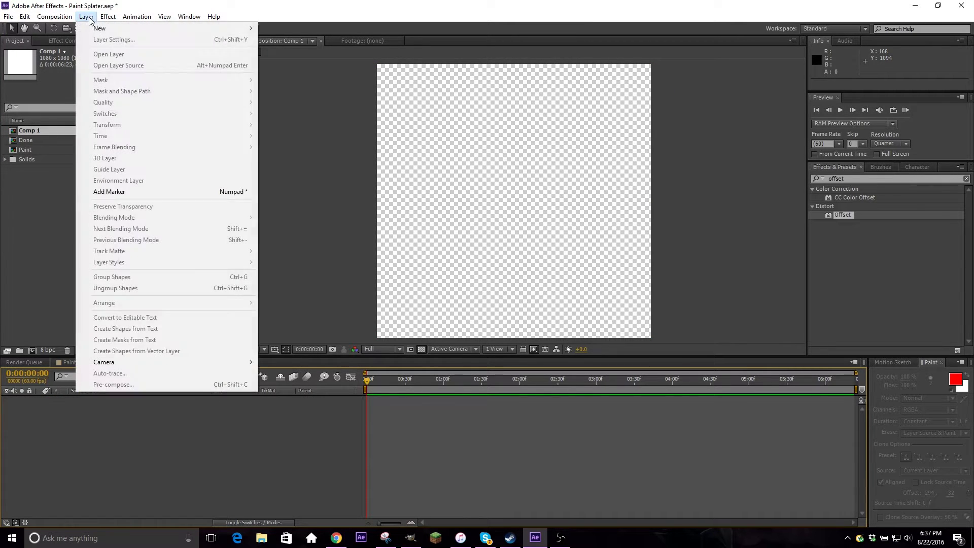
mouse_move(203, 28)
click(281, 39)
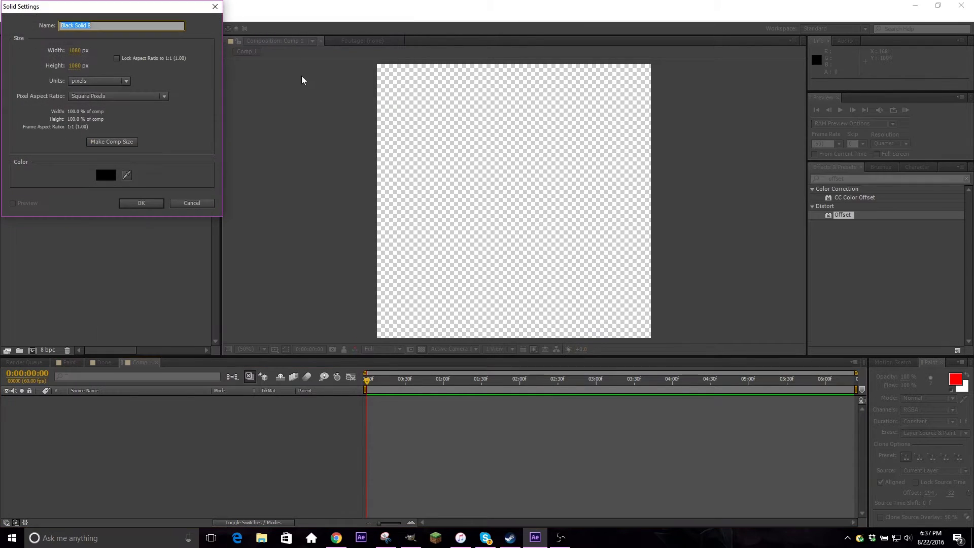
click(156, 201)
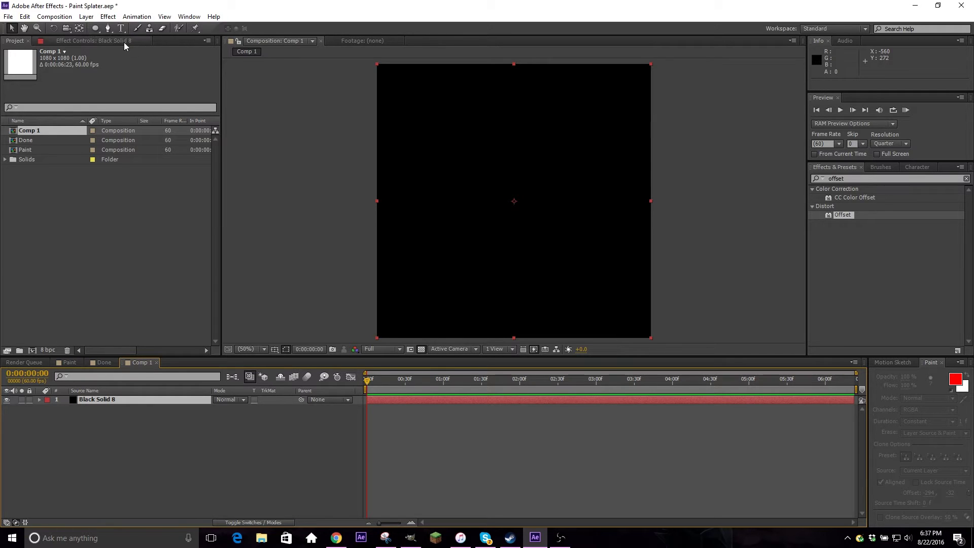
- Draw a small elliptical Mask 1 at the comp centre on Black Solid 8 and reveal its Mask Path
click(95, 29)
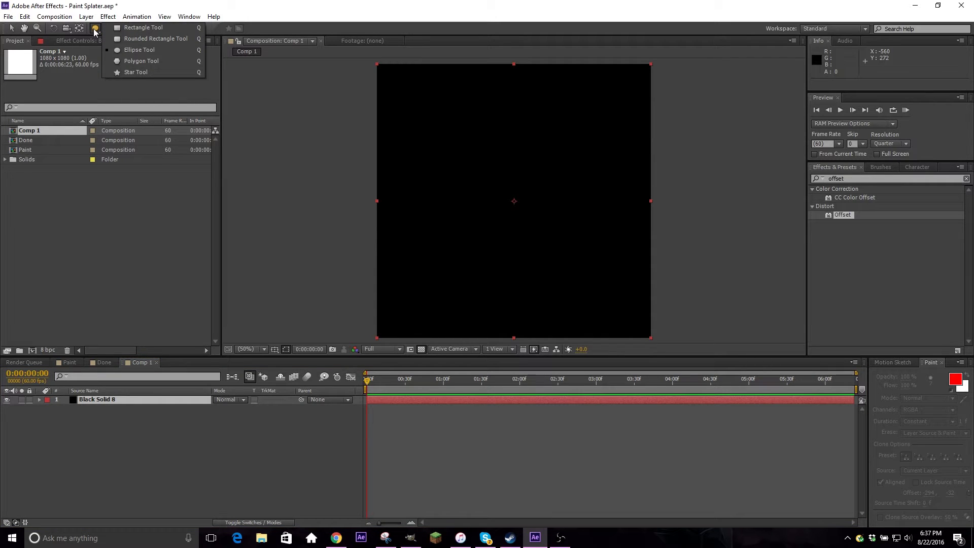
click(131, 50)
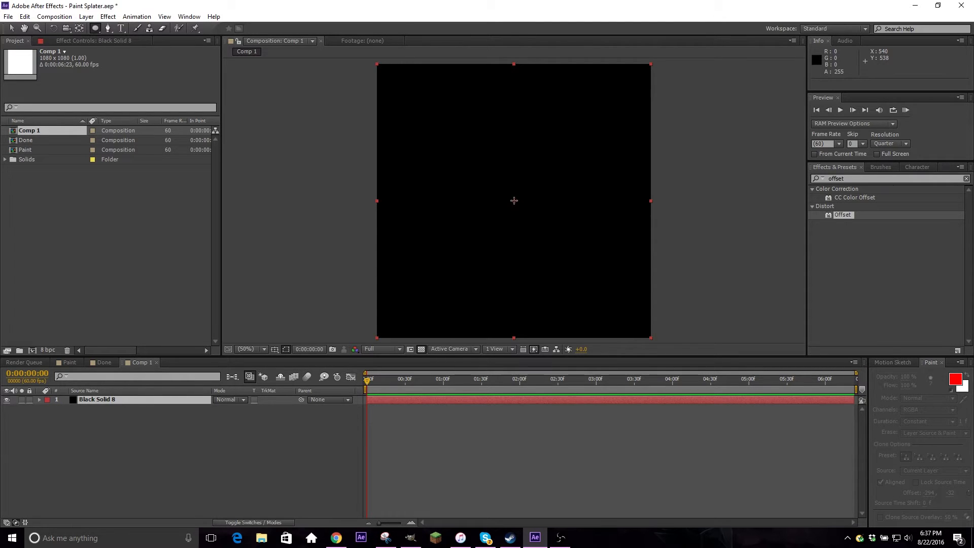
drag(513, 201, 502, 184)
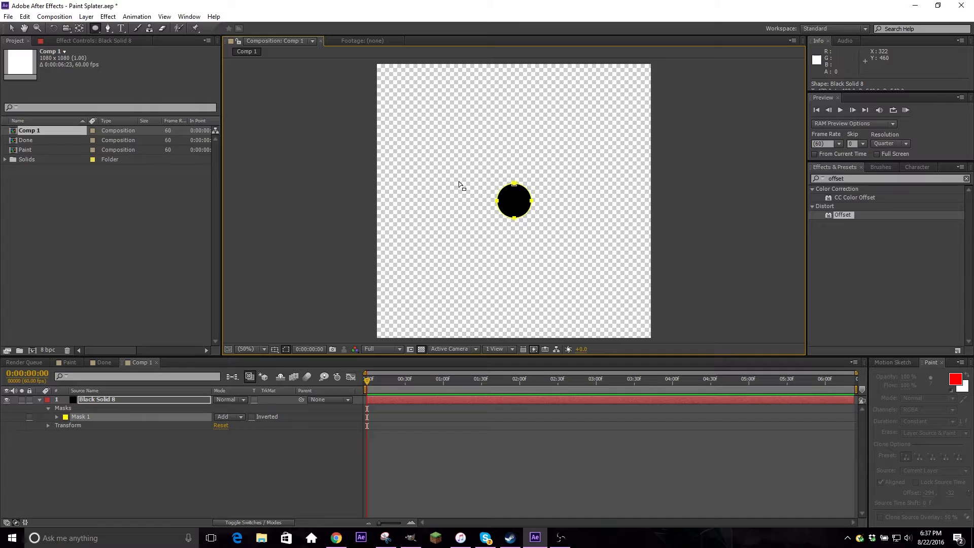
click(406, 452)
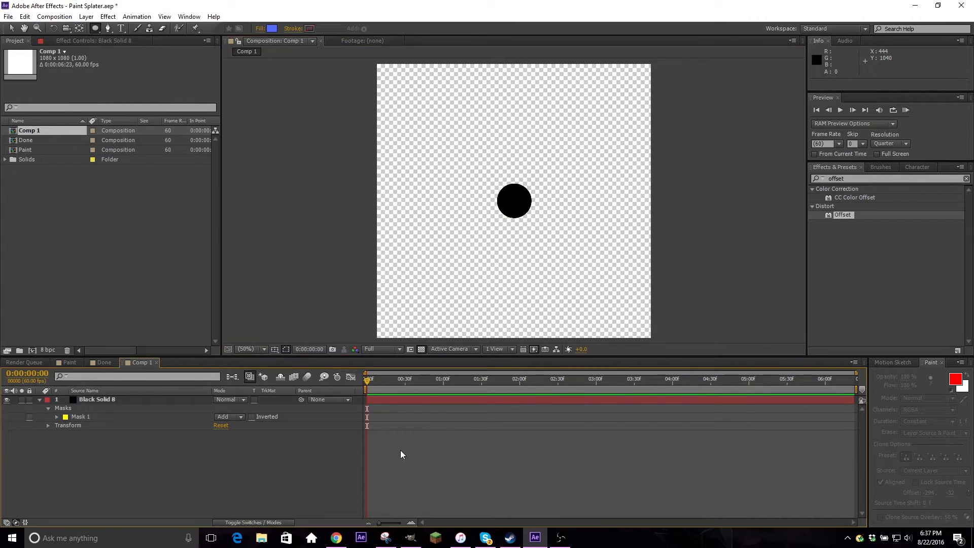
click(375, 402)
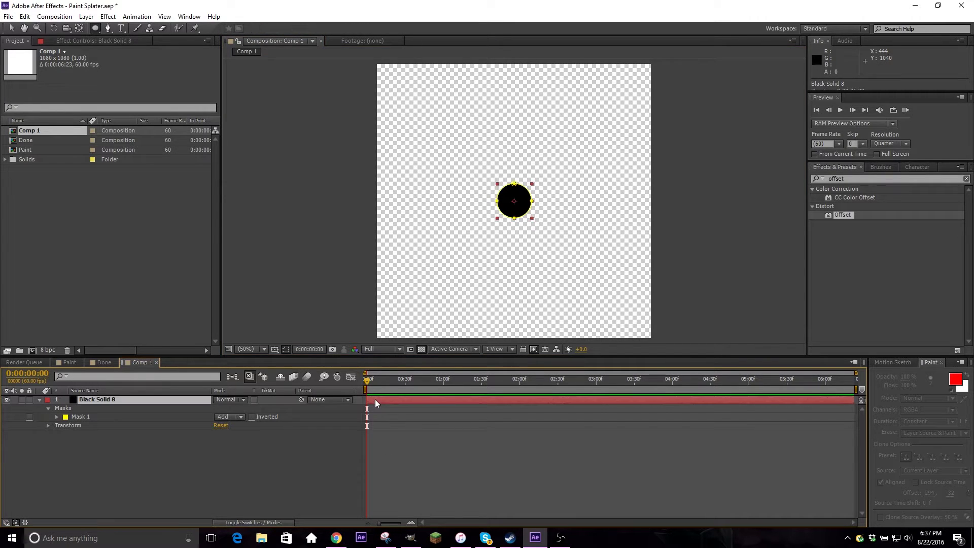
key(m)
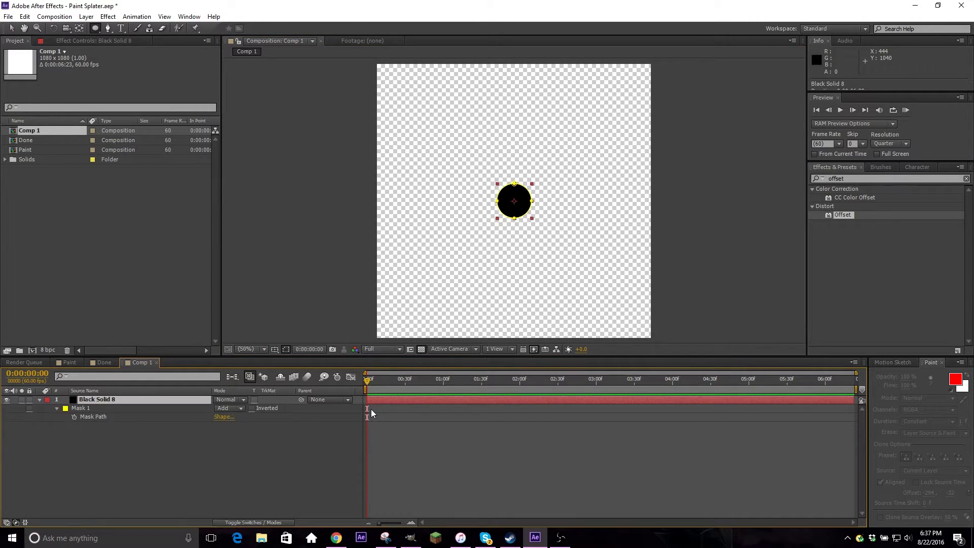
- Set a Mask Path keyframe at 0:00:00:30, then move the playhead to about 0:00:00:49
click(404, 382)
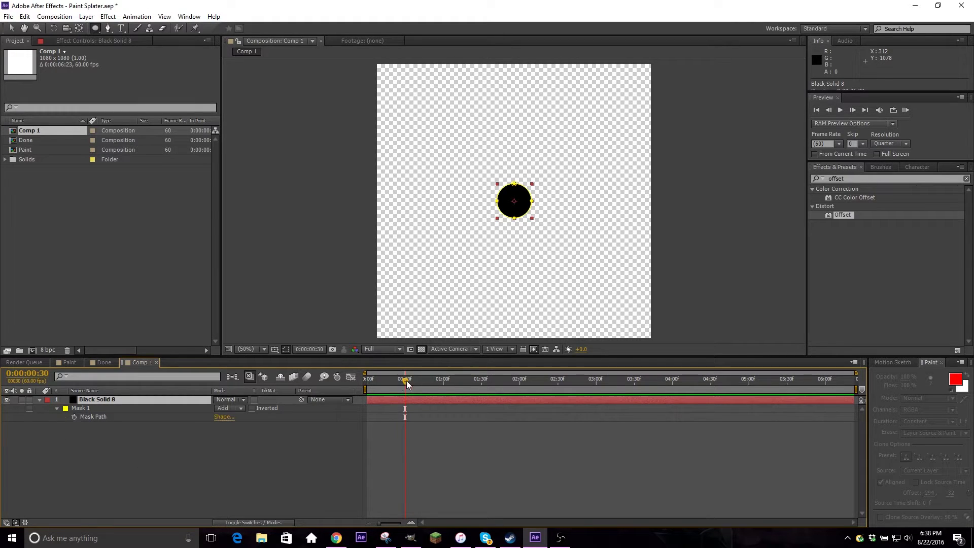
click(74, 417)
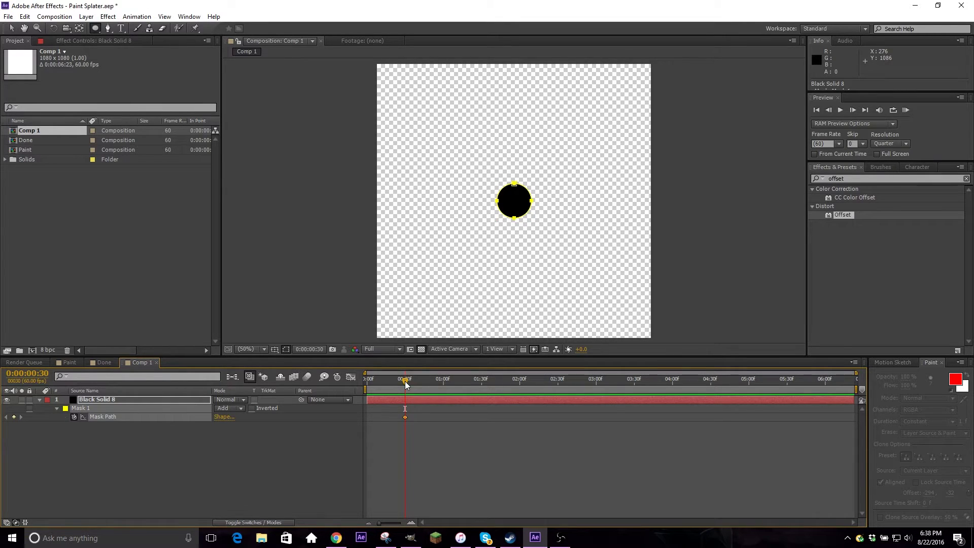
drag(406, 385, 429, 394)
drag(428, 394, 429, 394)
- Pull the mask's left vertex out and straighten both edges into a left-pointing teardrop at 0:00:00:49
scroll(505, 200, up, 4)
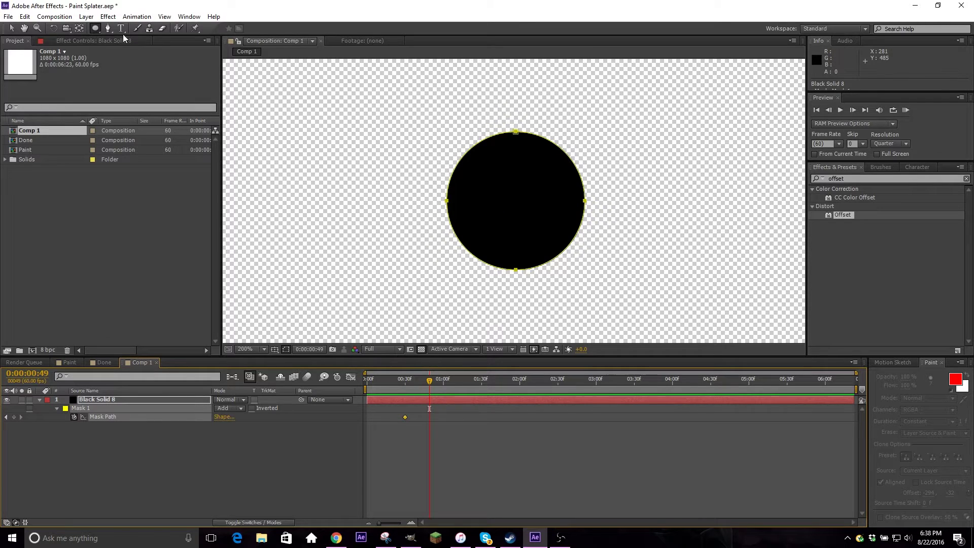
click(11, 28)
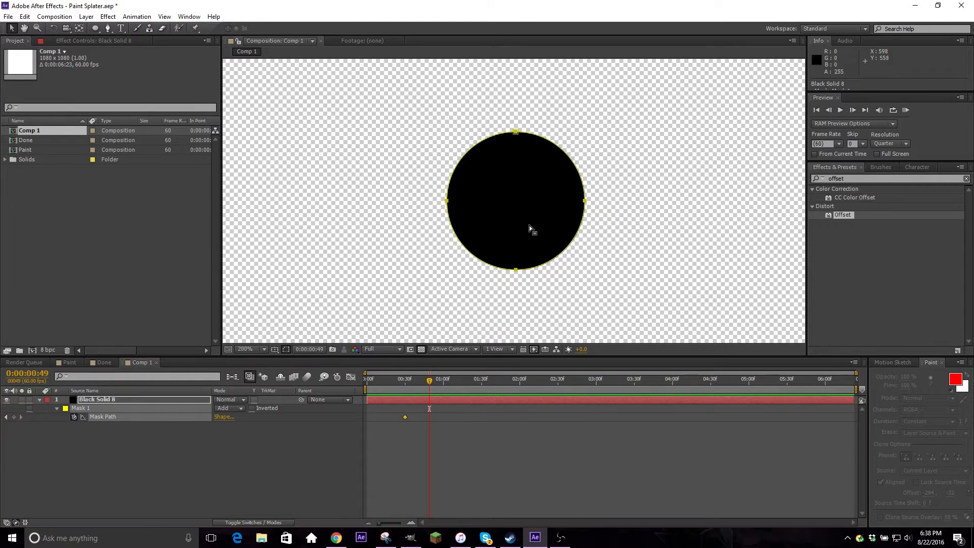
click(447, 200)
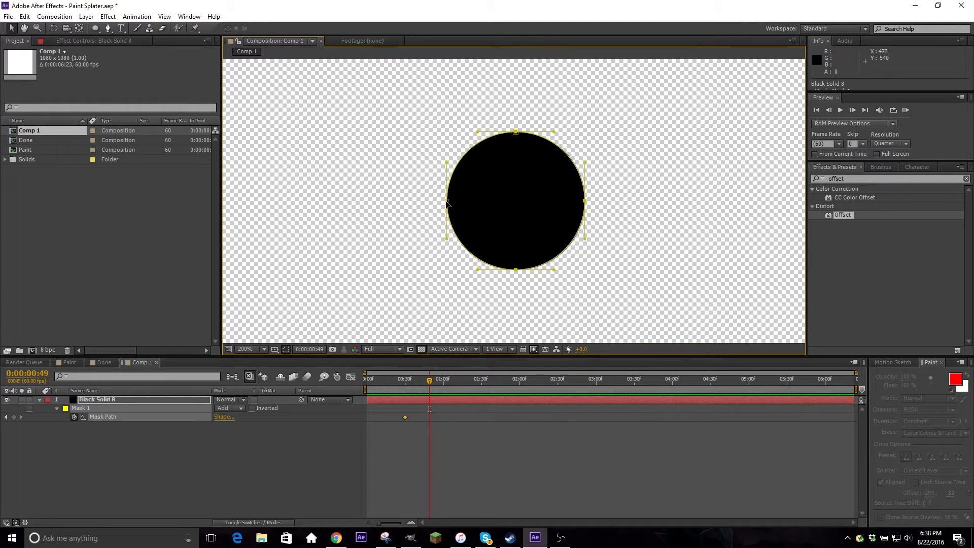
drag(448, 201, 268, 202)
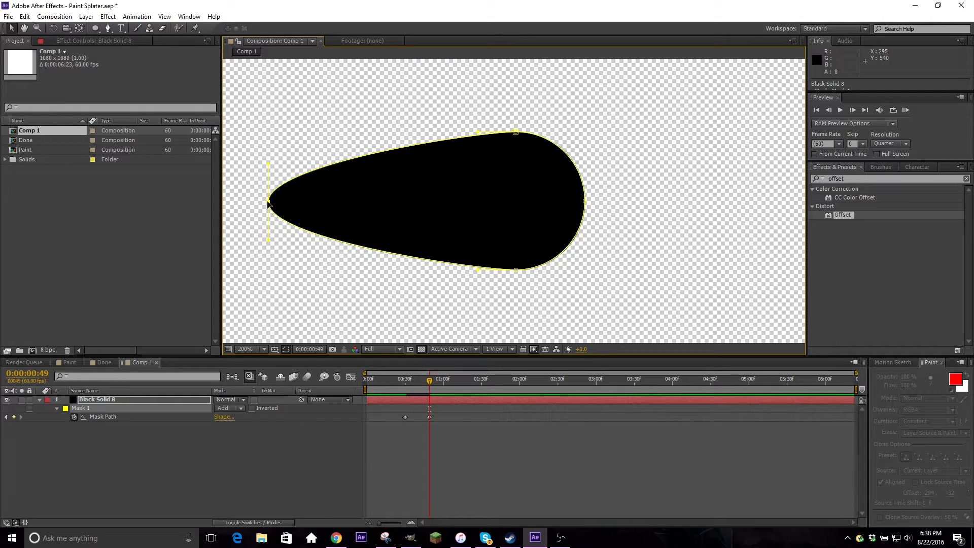
drag(268, 202, 264, 201)
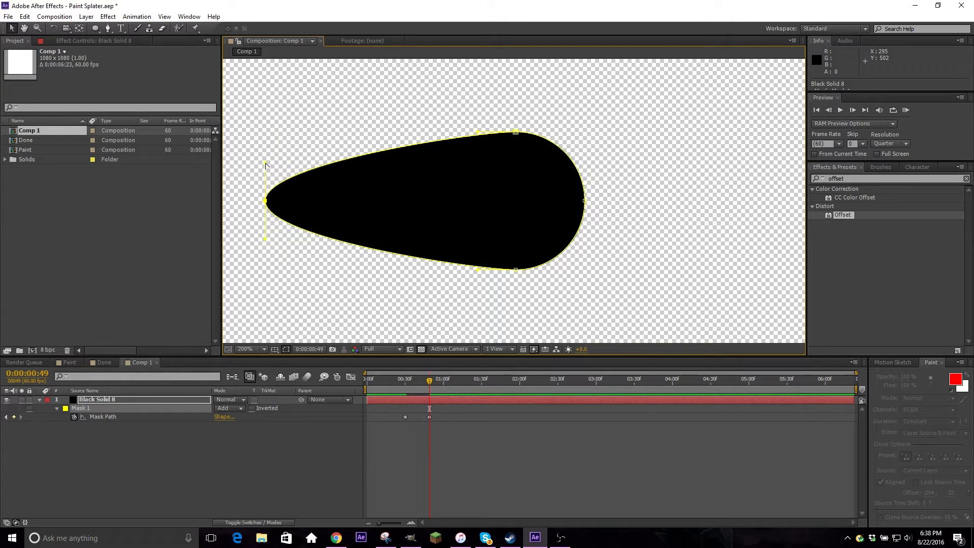
drag(265, 164, 429, 151)
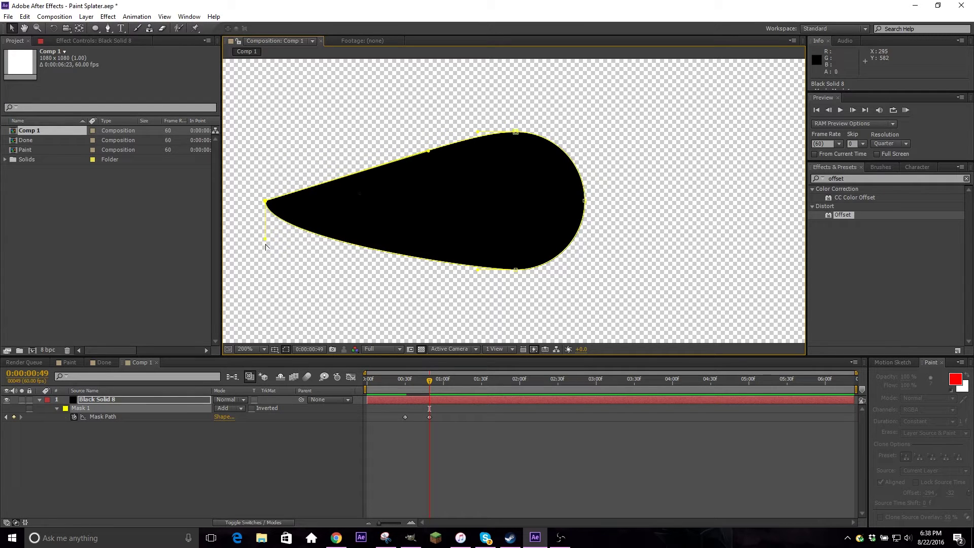
drag(265, 238, 401, 244)
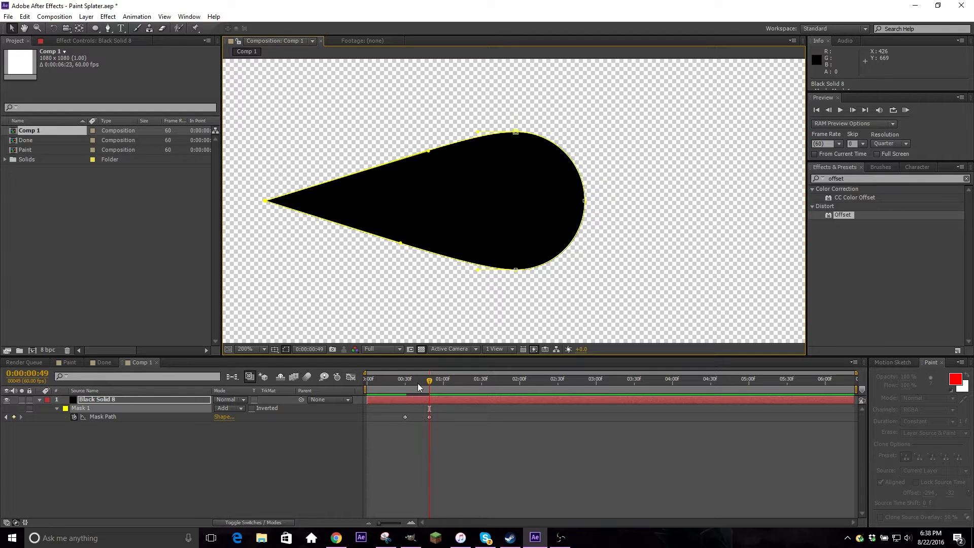
mouse_move(423, 384)
mouse_down()
mouse_move(403, 389)
mouse_move(428, 391)
mouse_up()
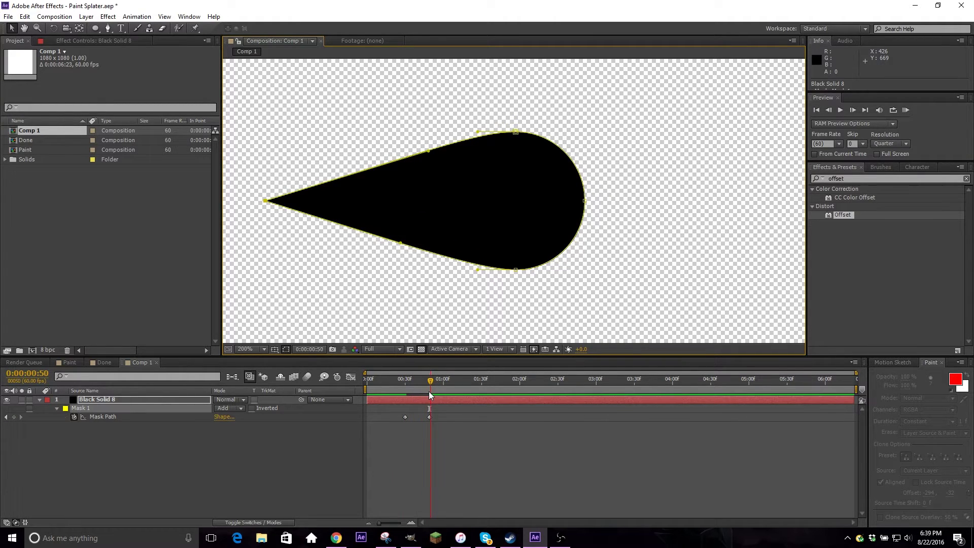
click(428, 391)
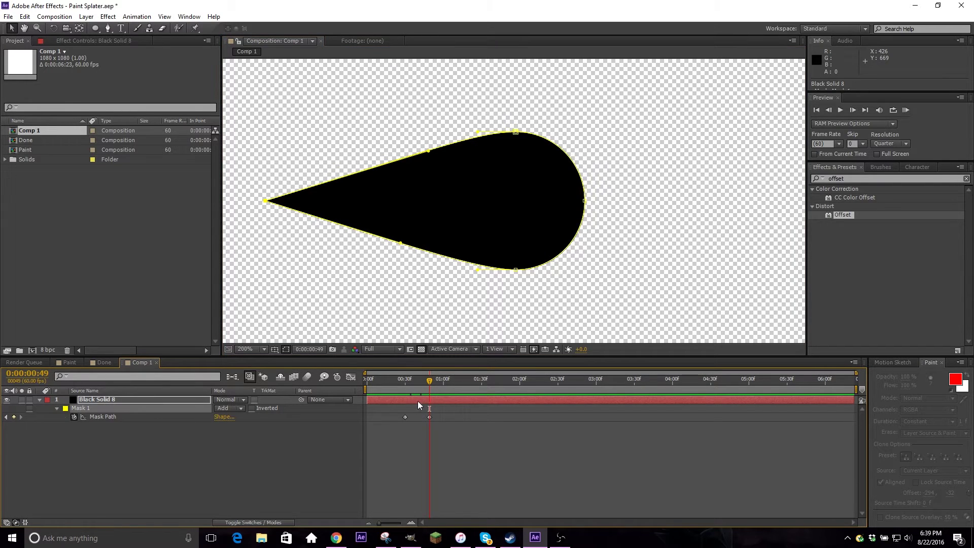
- Undo the extra mask and duplicate the Black Solid 8 layer
key(ctrl+z)
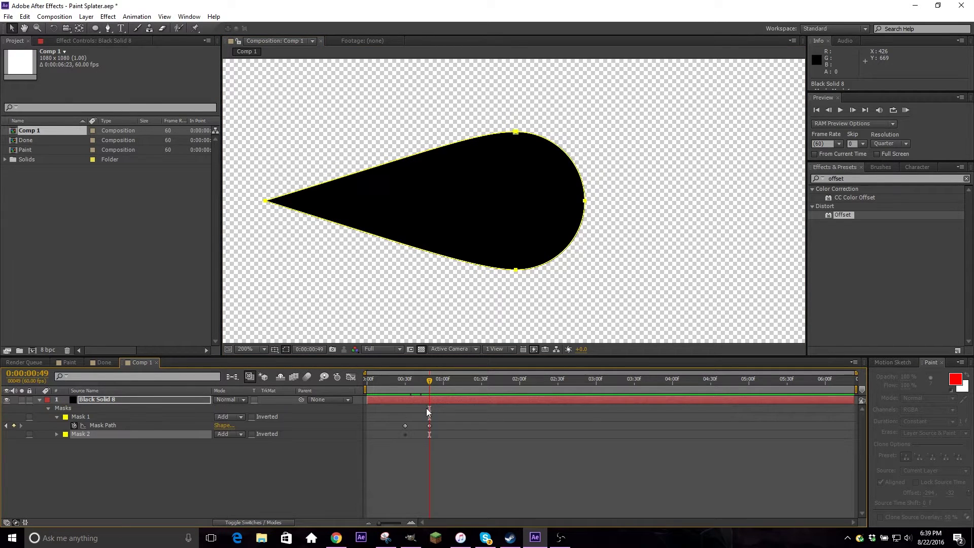
key(ctrl+z)
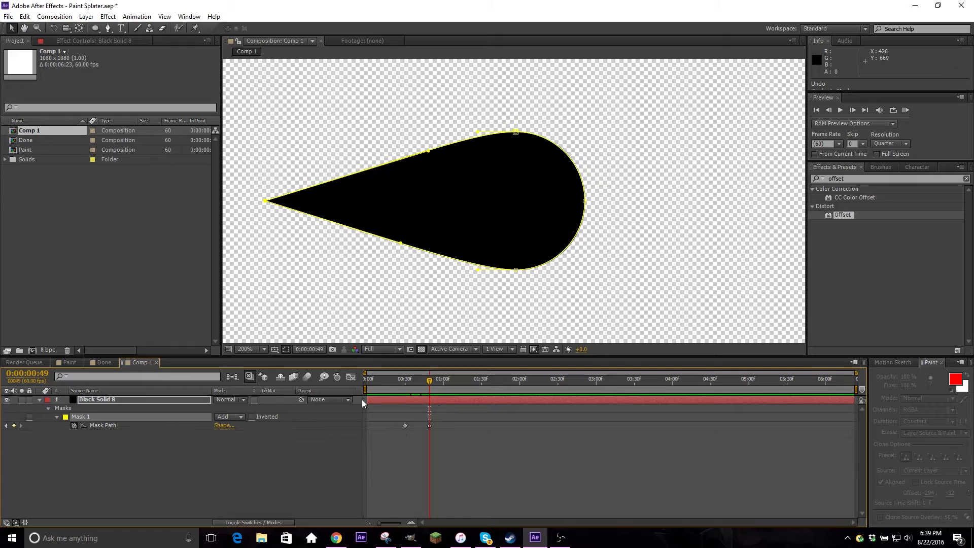
click(429, 399)
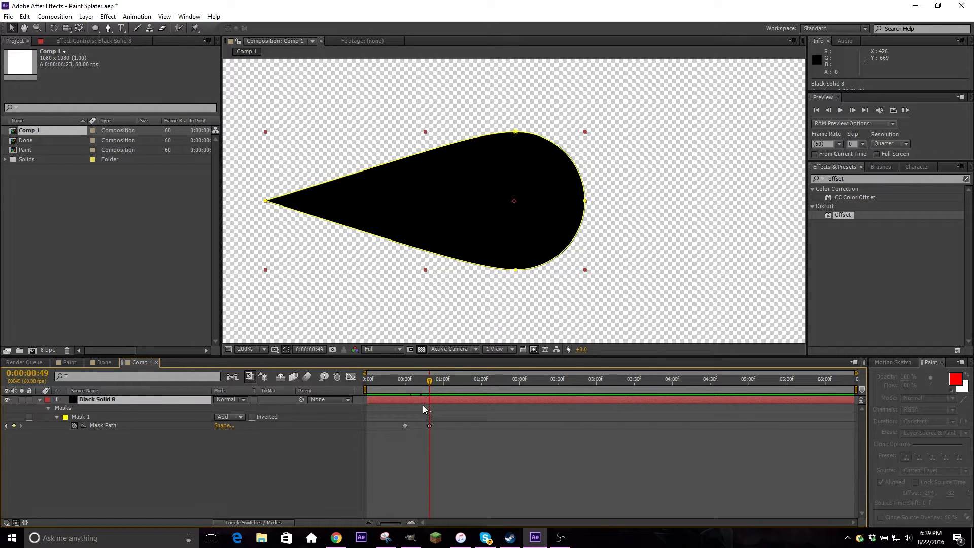
key(ctrl+d)
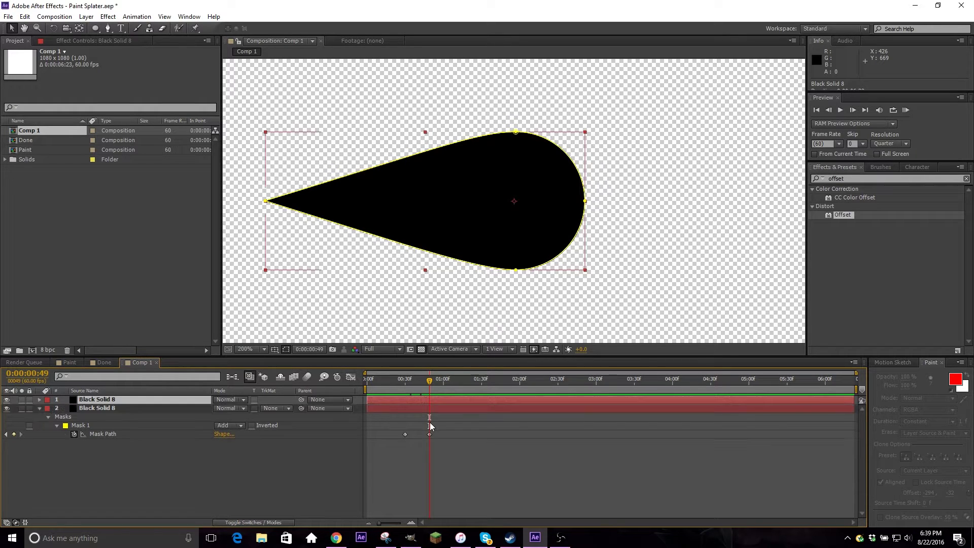
- Search effects for 'Dir' and apply Directional Blur to the dot layer copy
click(878, 179)
text(Dir)
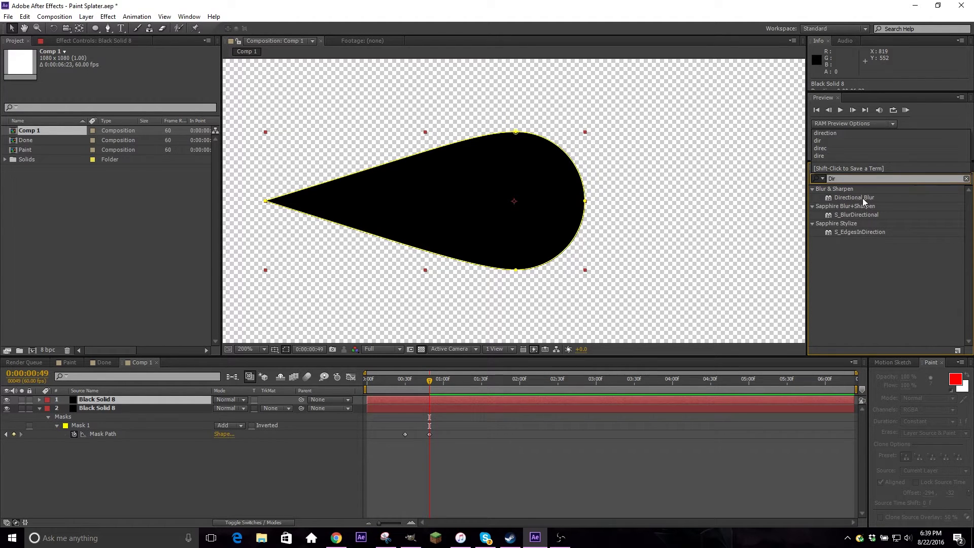
drag(862, 198, 435, 406)
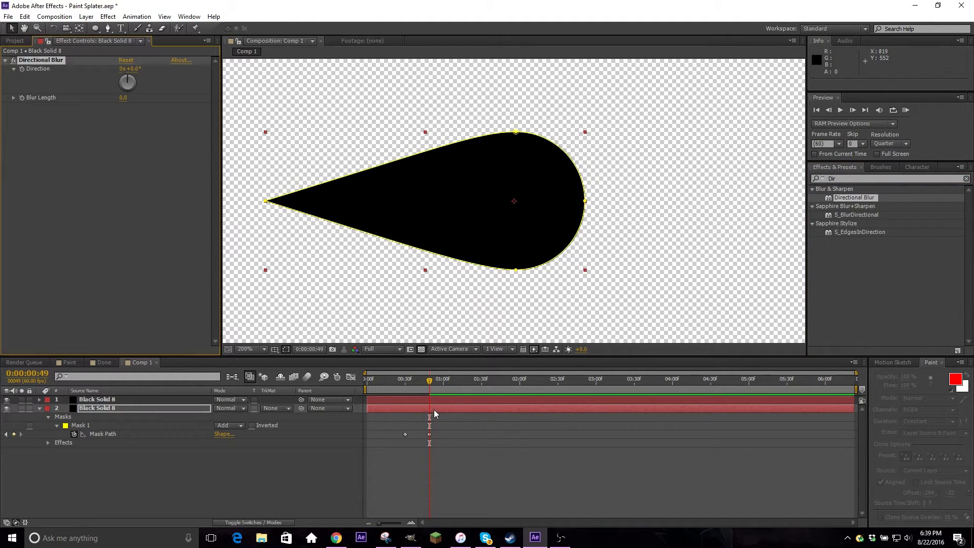
- Set the Directional Blur Direction to 90° at the 0:00:00:30 keyframe
click(406, 379)
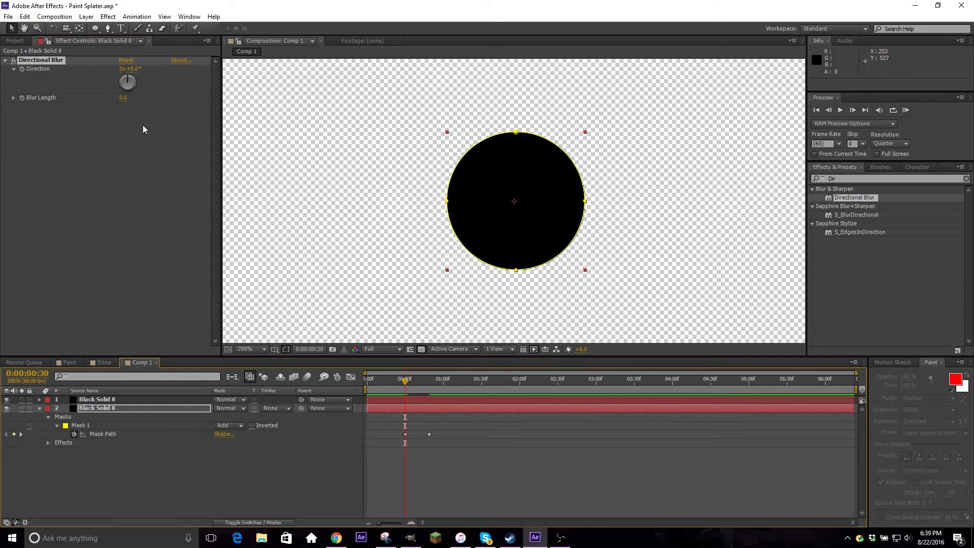
click(133, 69)
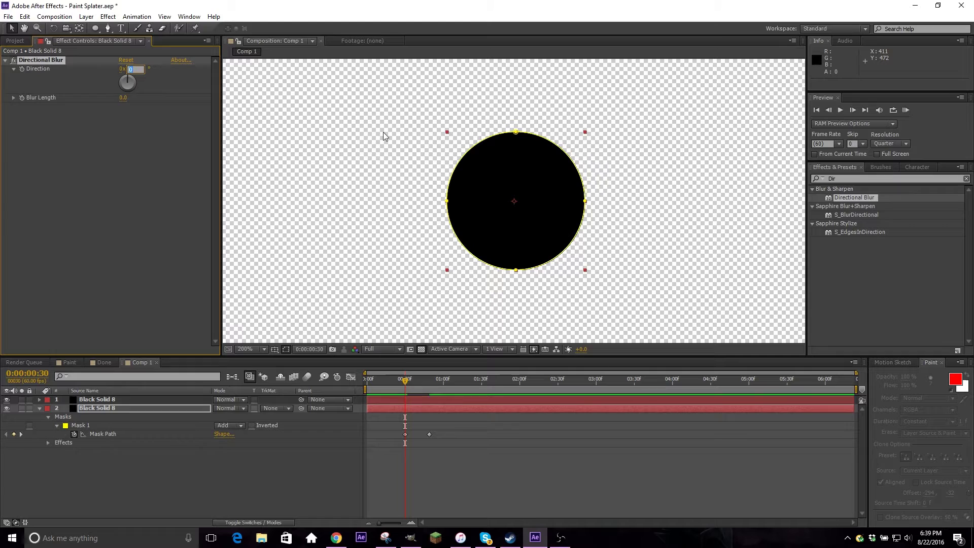
text(90)
key(Return)
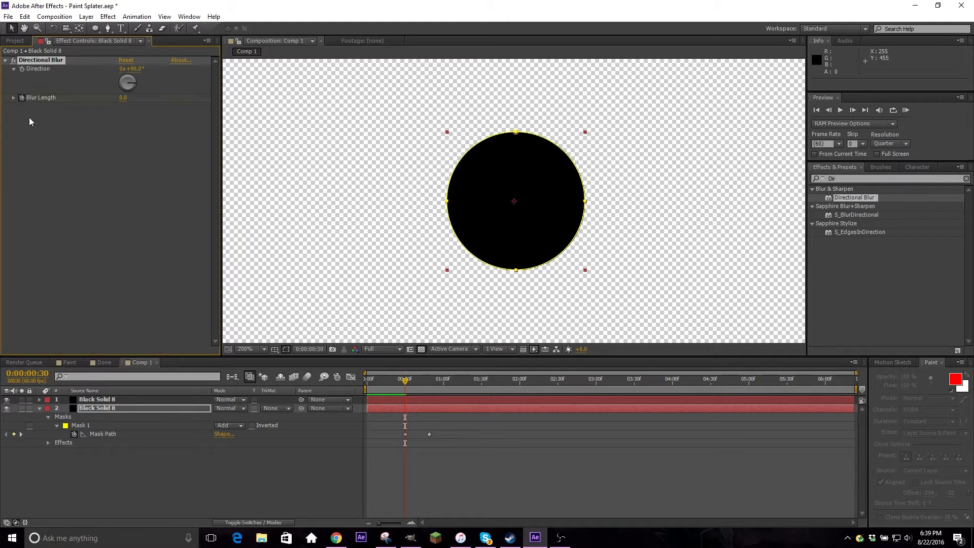
- Set the Blur Length to 100 at the 0:00:00:49 teardrop keyframe
drag(426, 385, 429, 386)
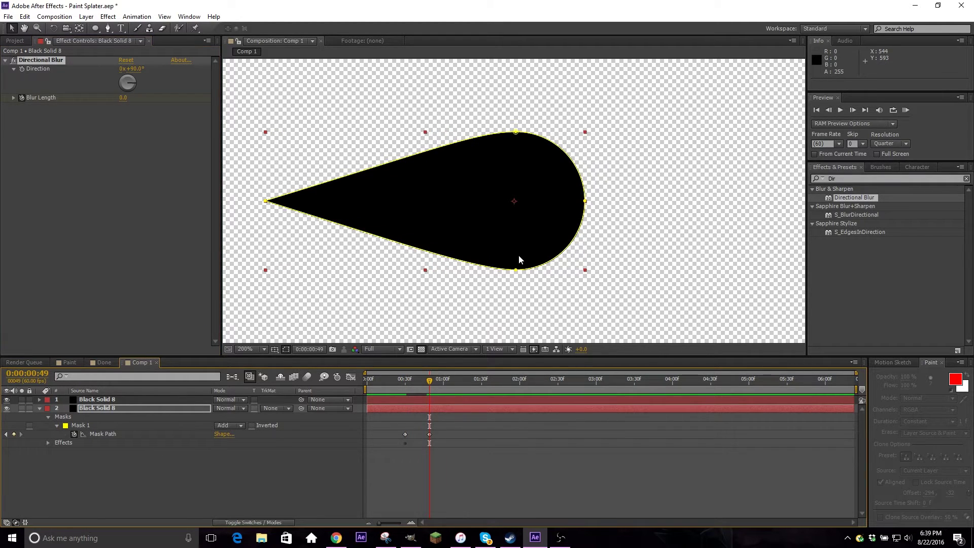
click(122, 98)
text(100)
key(Return)
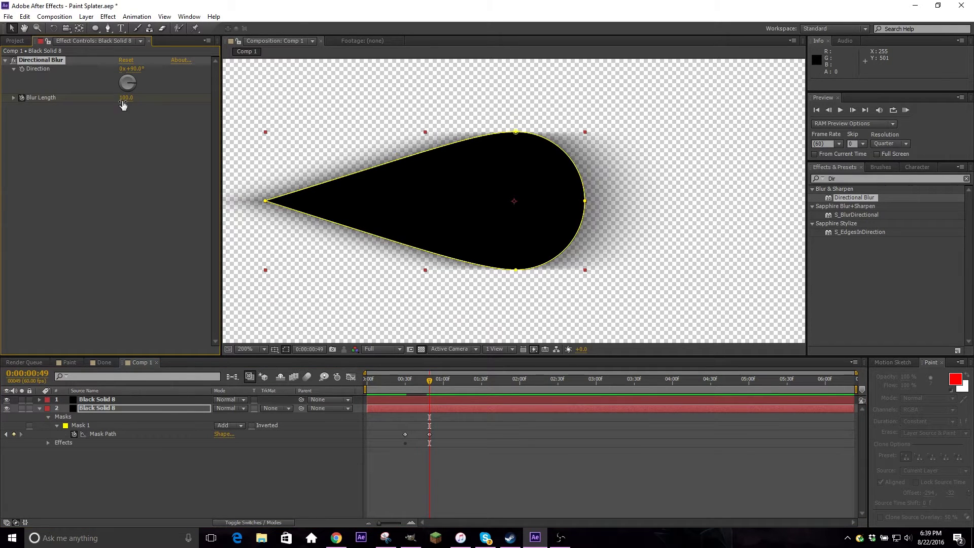
scroll(514, 202, down, 2)
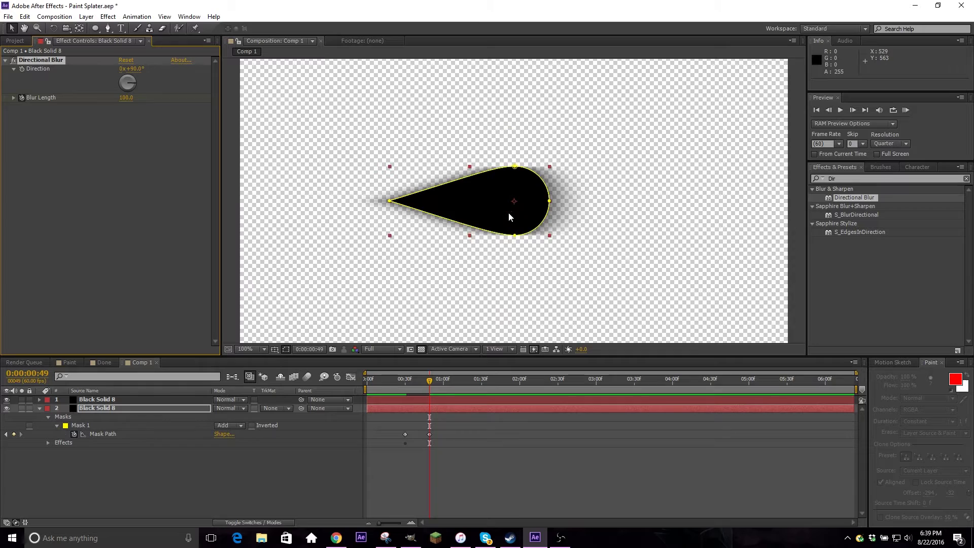
scroll(508, 212, up, 2)
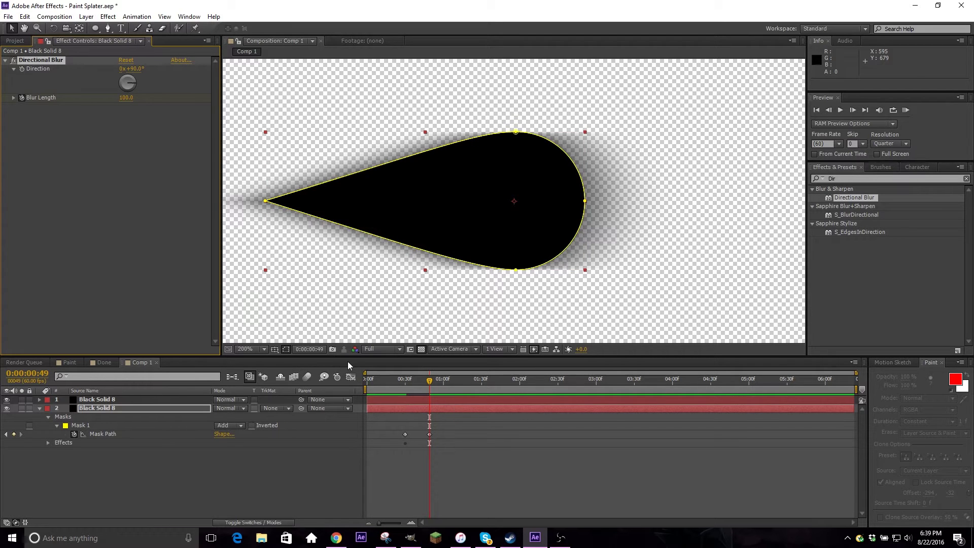
- Keyframe the dot's Position from 540,540 at 0:00:00:30 to 496,540 at 0:00:00:49
key(p)
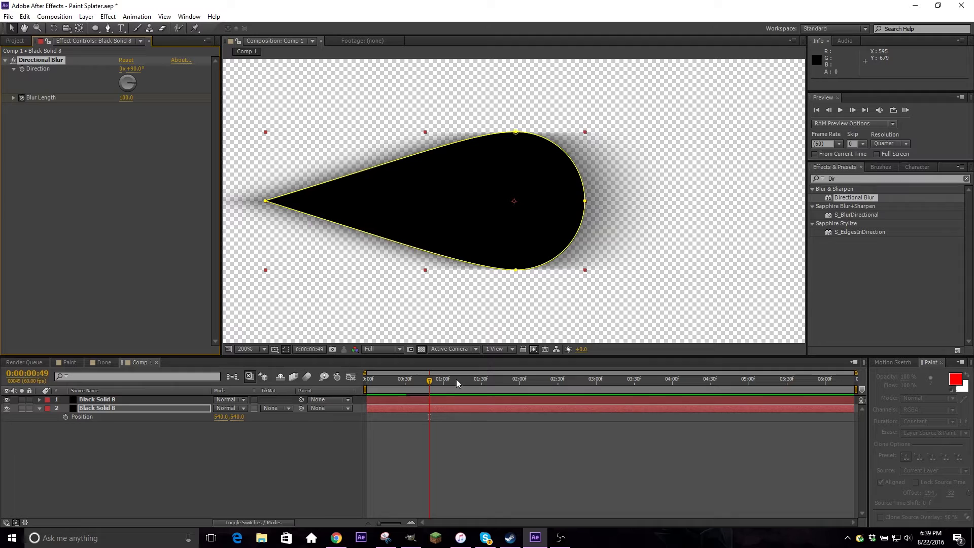
key(u)
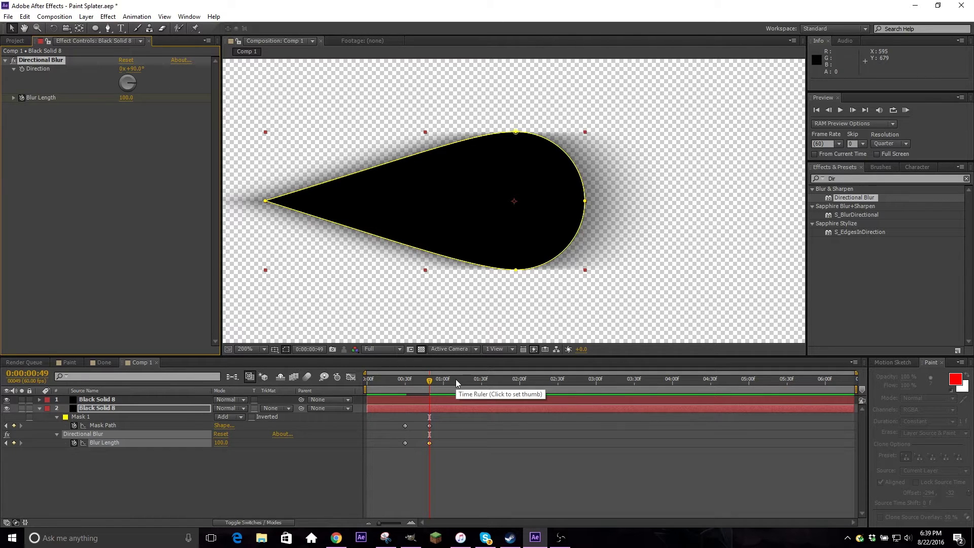
key(shift+p)
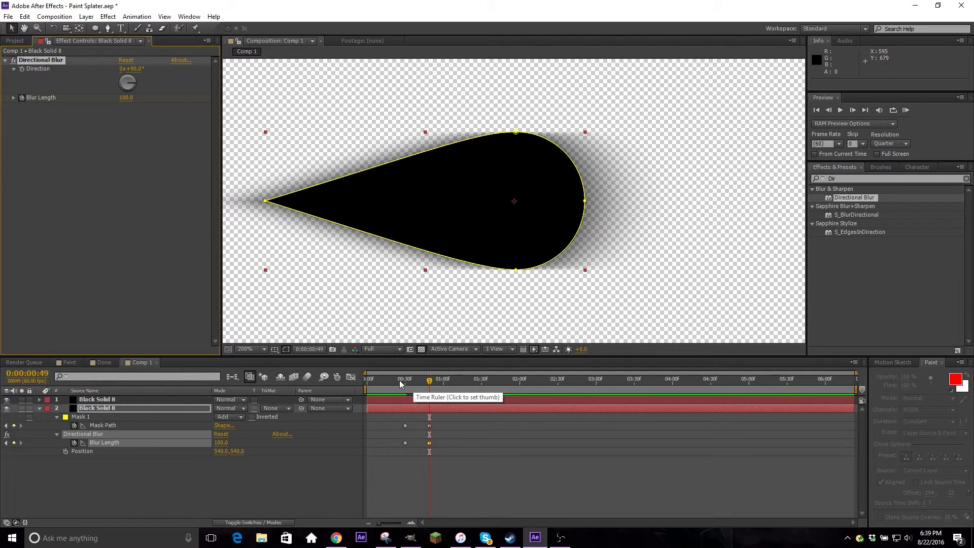
drag(400, 379, 405, 380)
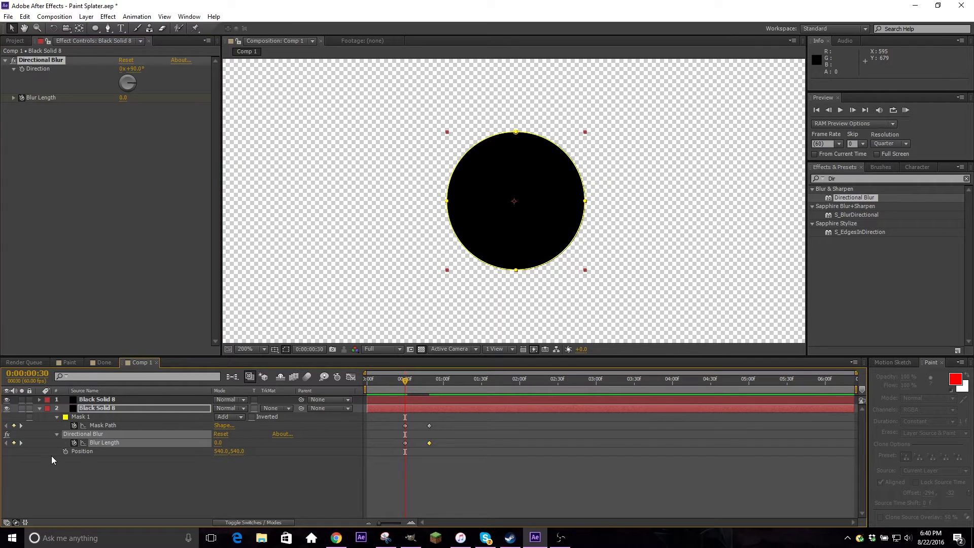
click(65, 451)
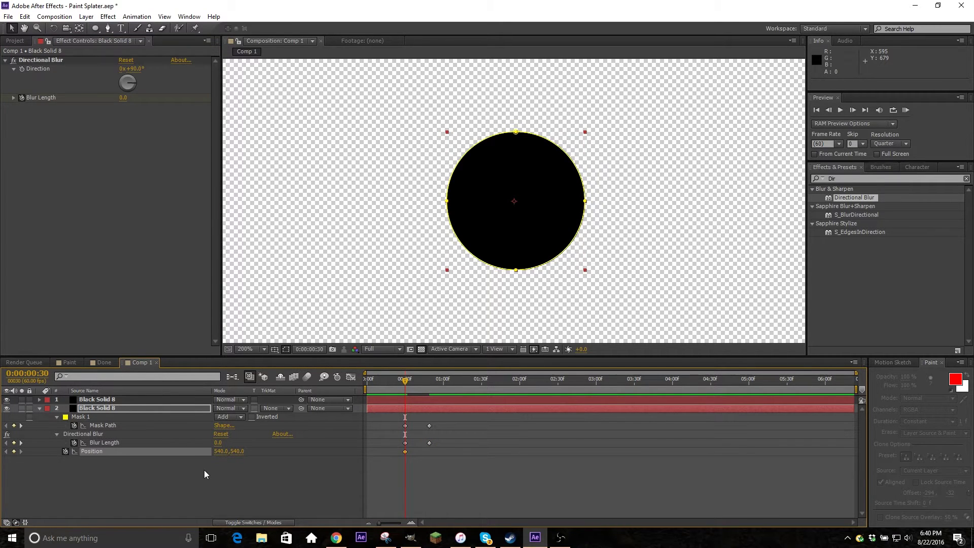
click(430, 388)
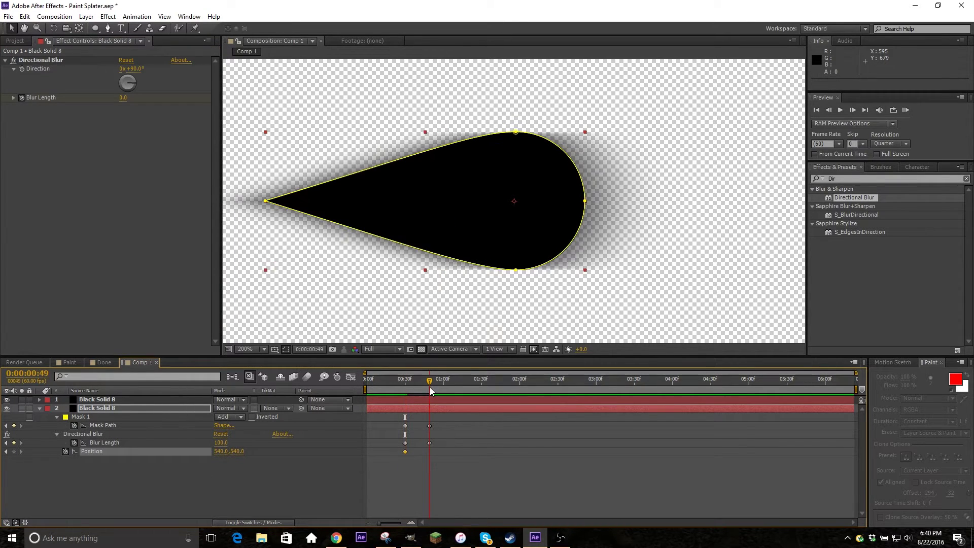
key(comma)
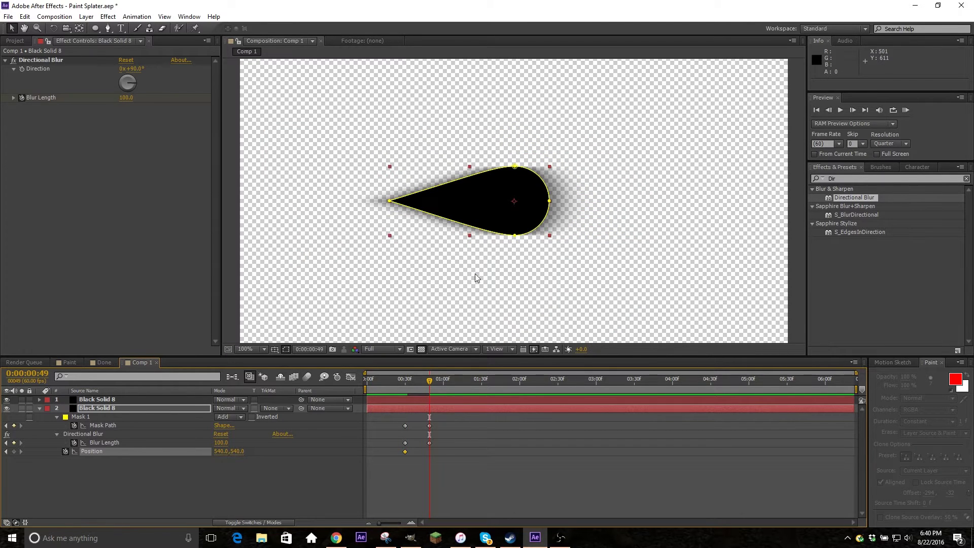
drag(225, 458, 202, 454)
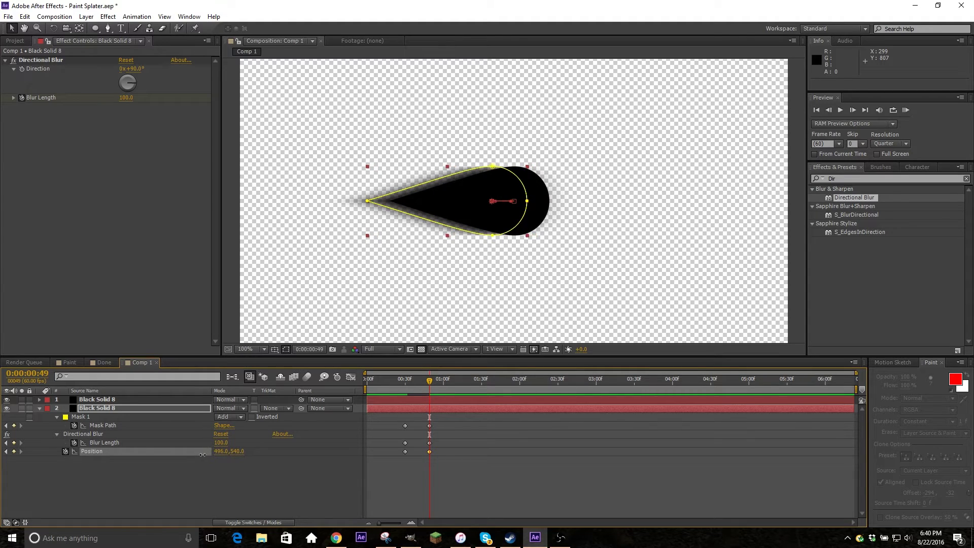
- Preview the blurred comet animation and park the playhead at 0:00:00:49
click(413, 492)
drag(429, 380, 408, 384)
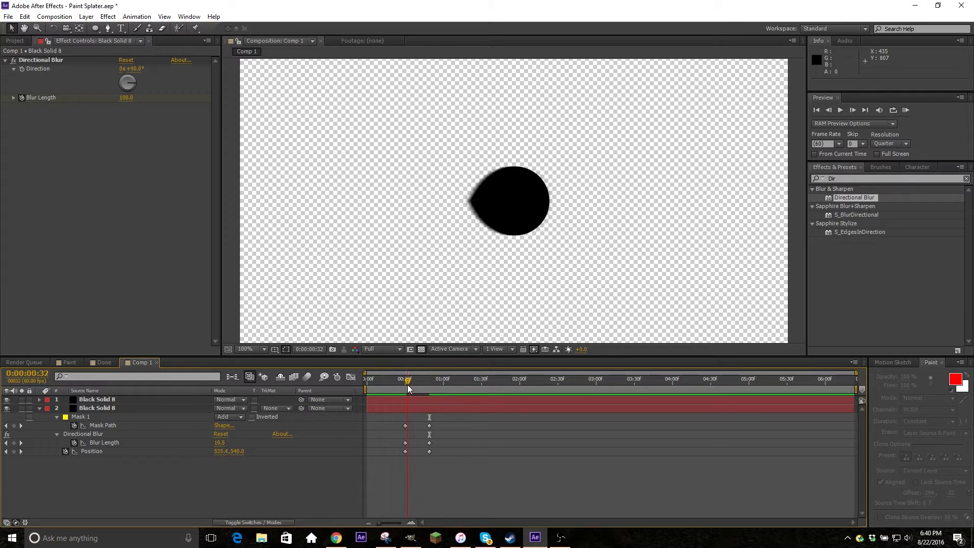
click(905, 110)
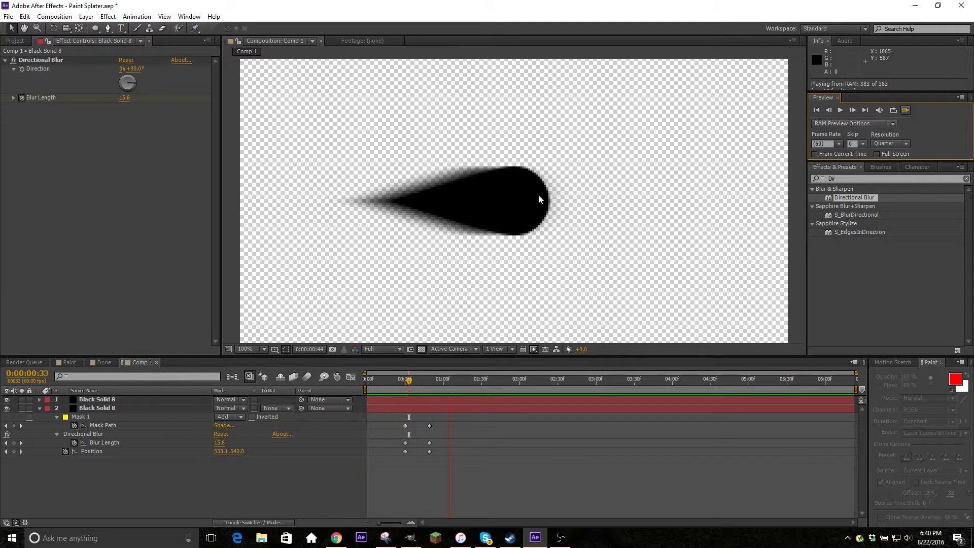
click(453, 477)
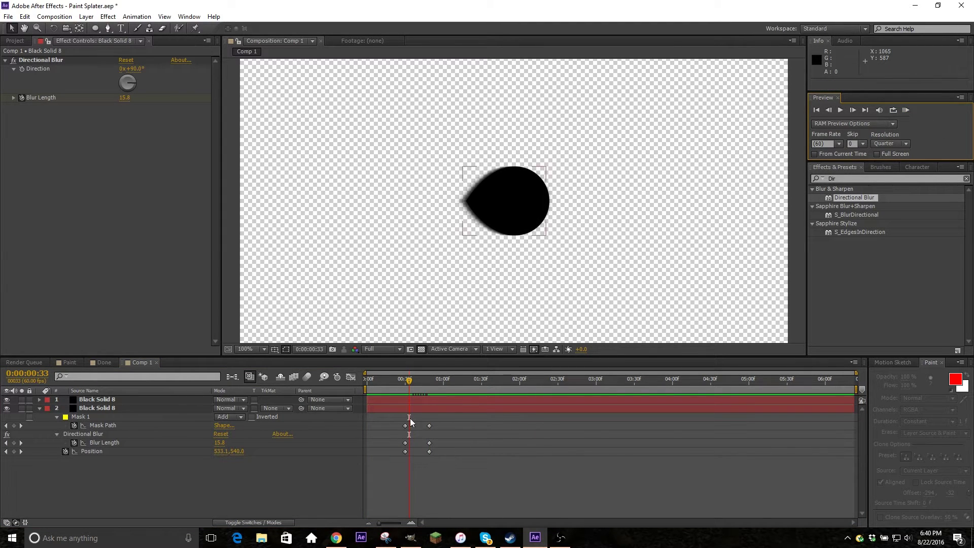
drag(409, 385, 429, 395)
- Add a black solid named Background and move it beneath both Black Solid 8 layers
key(comma)
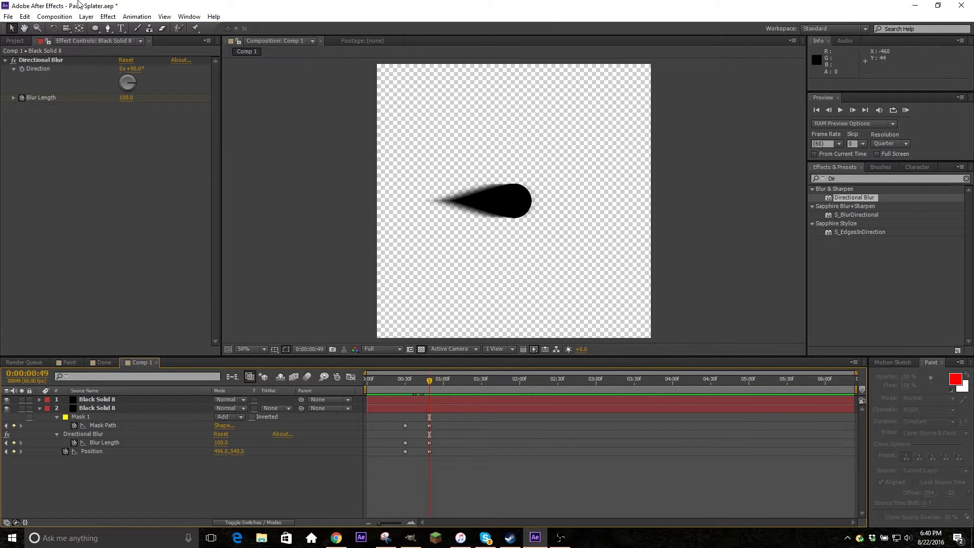
click(87, 17)
mouse_move(152, 28)
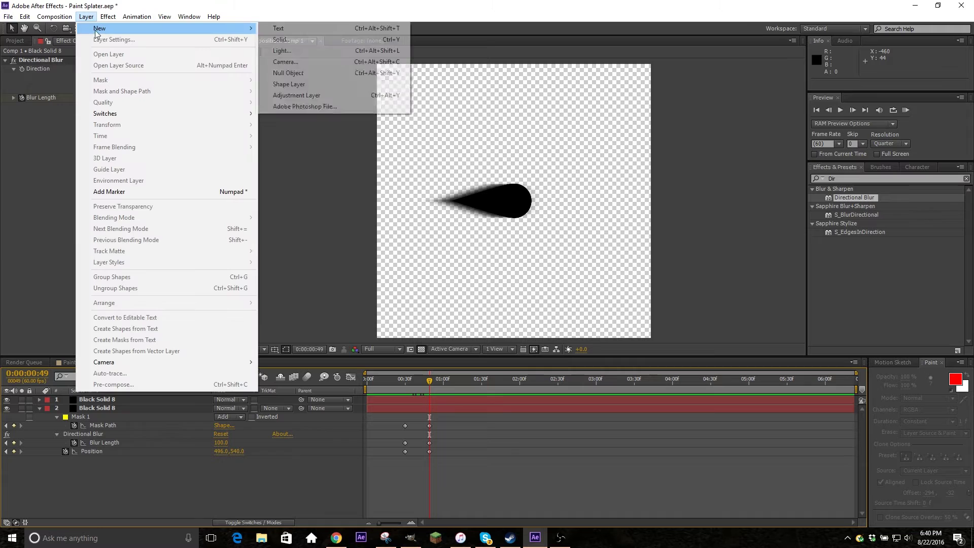
click(315, 45)
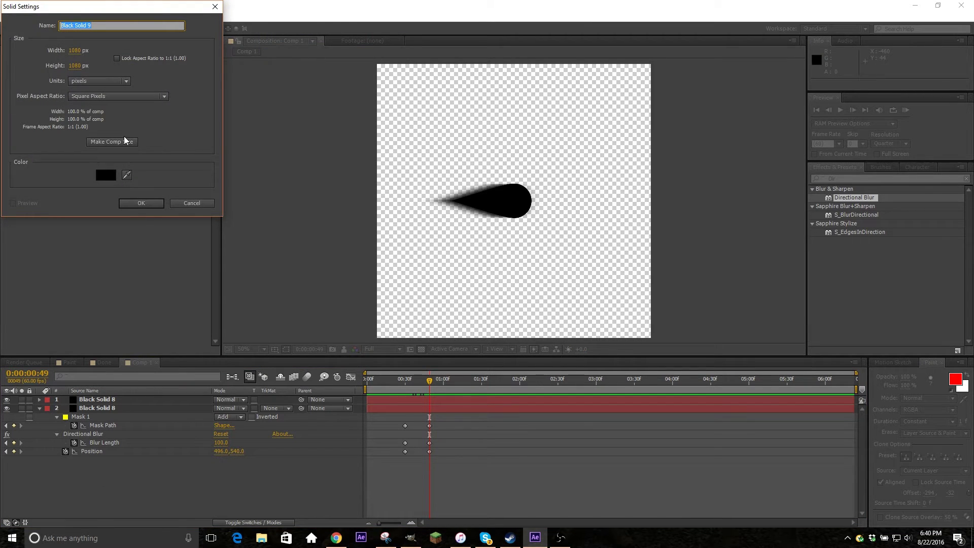
text(Background)
key(Return)
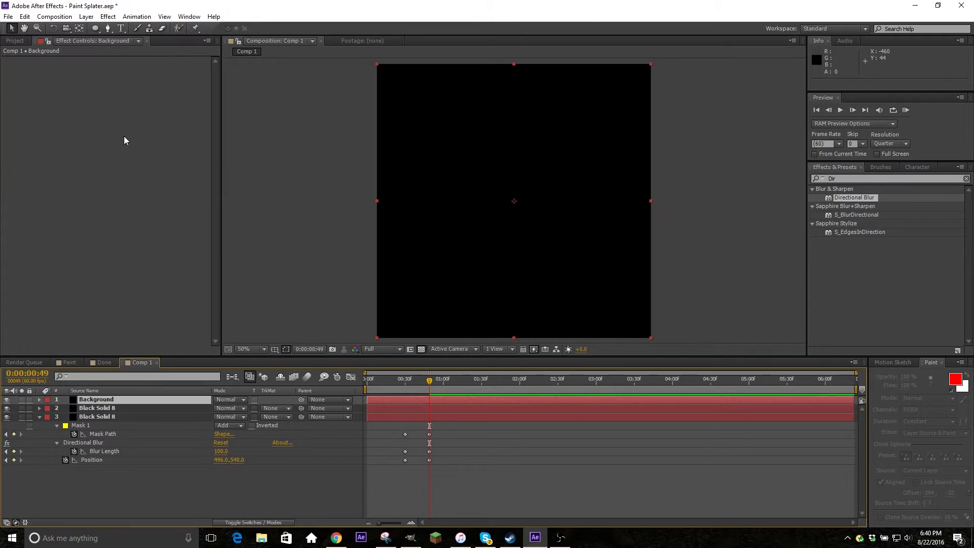
drag(136, 403, 128, 463)
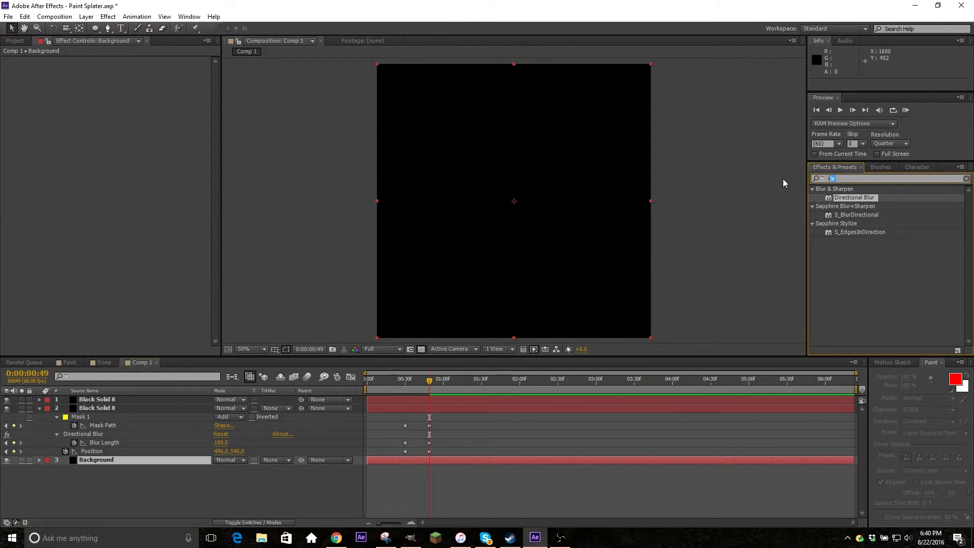
- Apply Turbulent Noise to Background with Contrast 42 and Brightness 31
key(BackSpace)
key(BackSpace)
key(BackSpace)
text(Turblen)
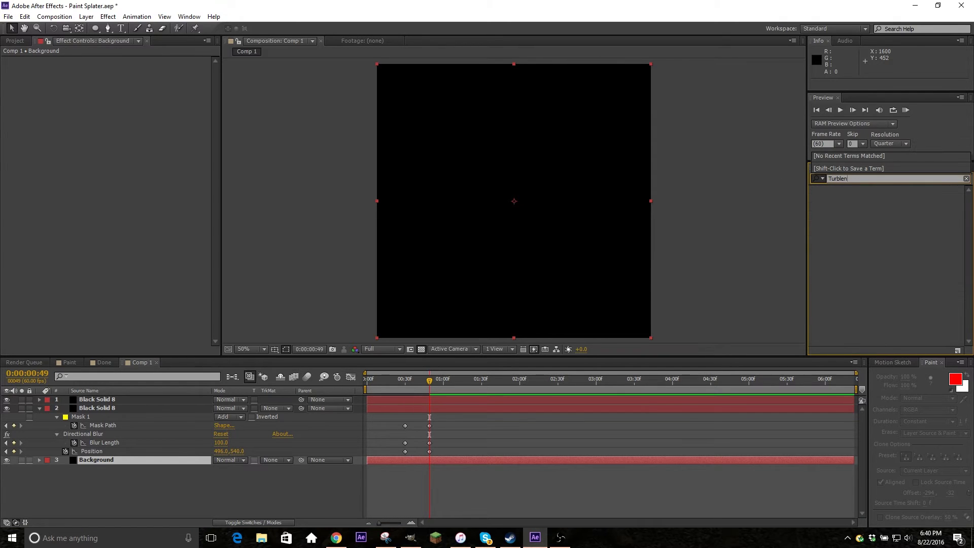
key(BackSpace)
key(BackSpace)
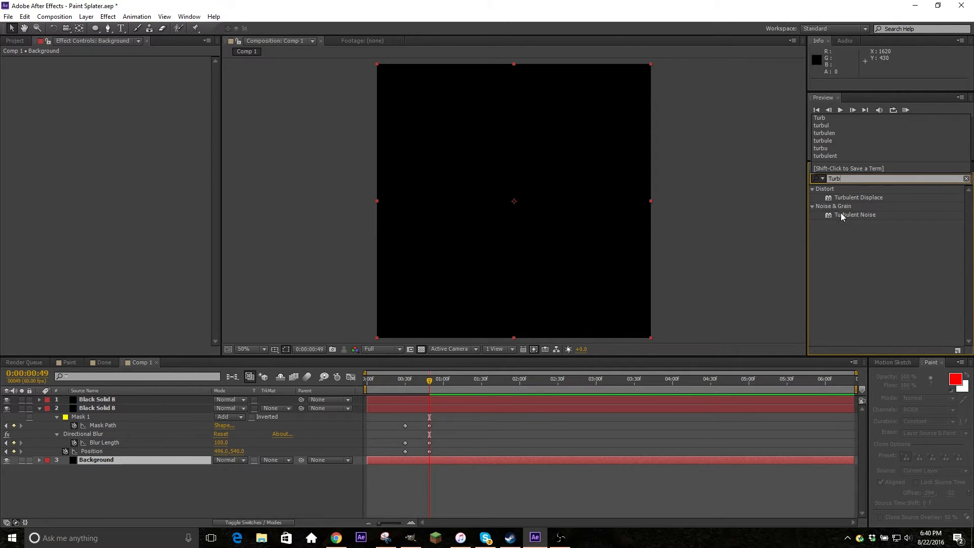
drag(853, 215, 525, 461)
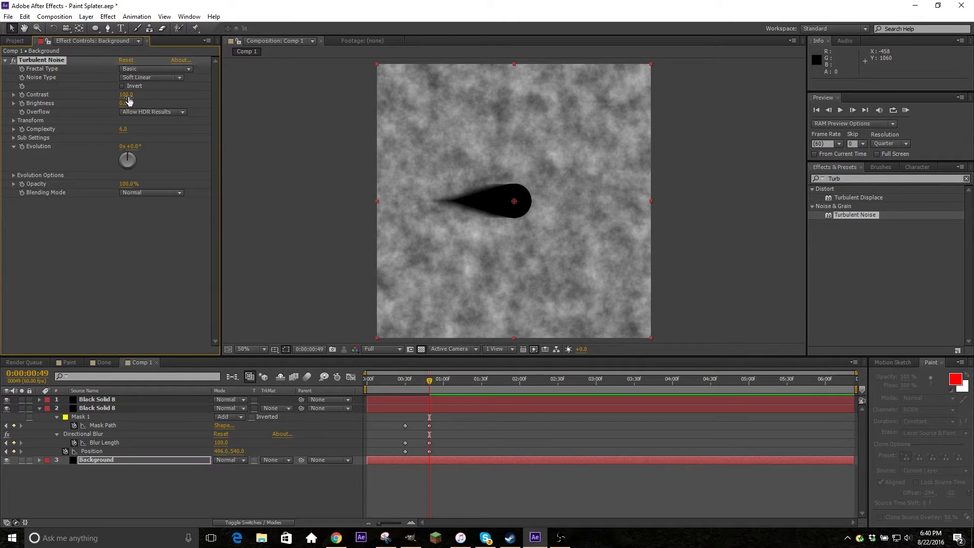
mouse_move(128, 100)
mouse_down()
mouse_move(95, 99)
mouse_move(130, 103)
mouse_up()
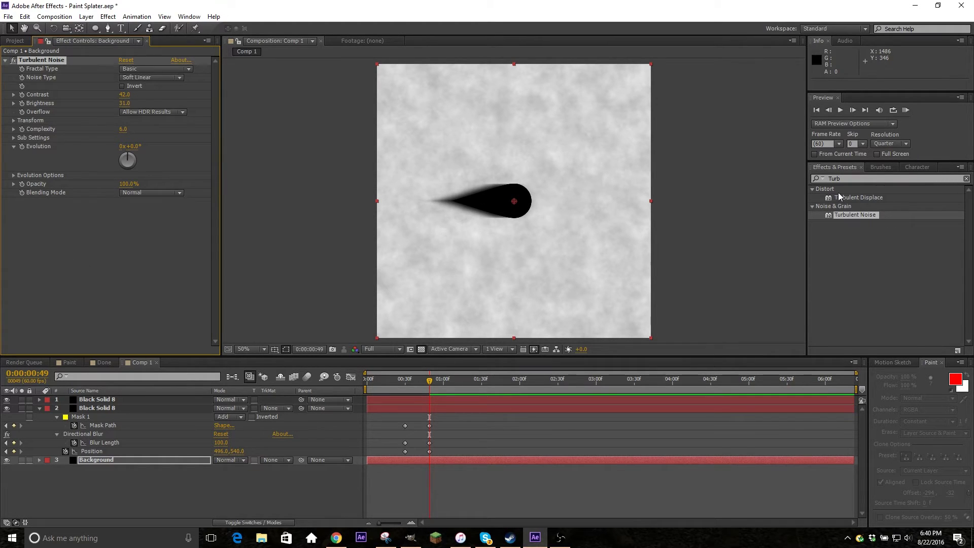
click(848, 180)
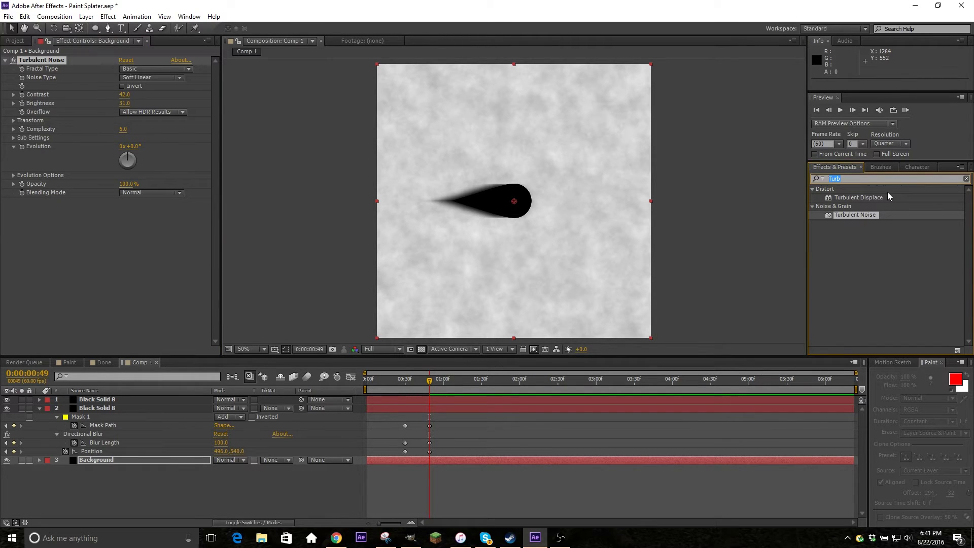
- Apply Offset to Background and keyframe Shift Center To X at 540 at the first keyframe
text(Offse)
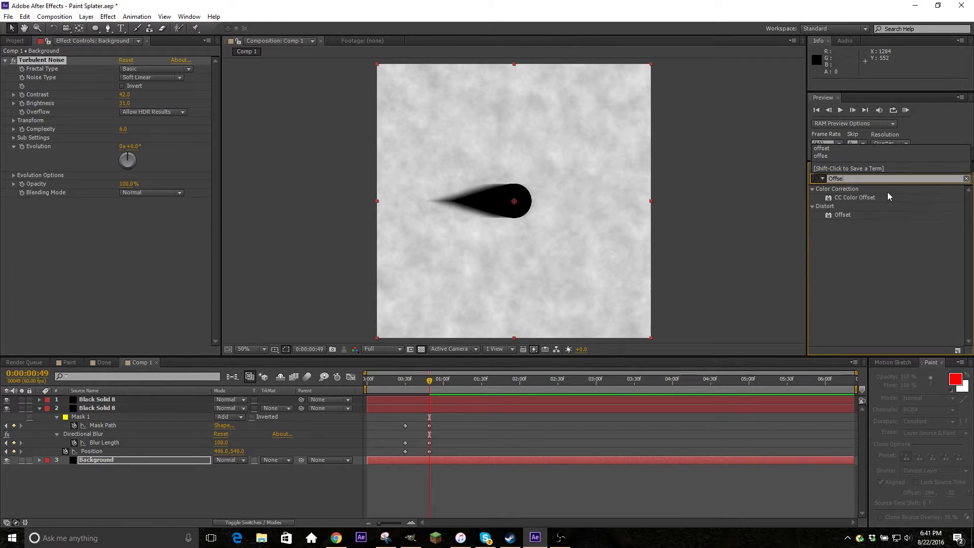
text(t)
drag(848, 215, 152, 249)
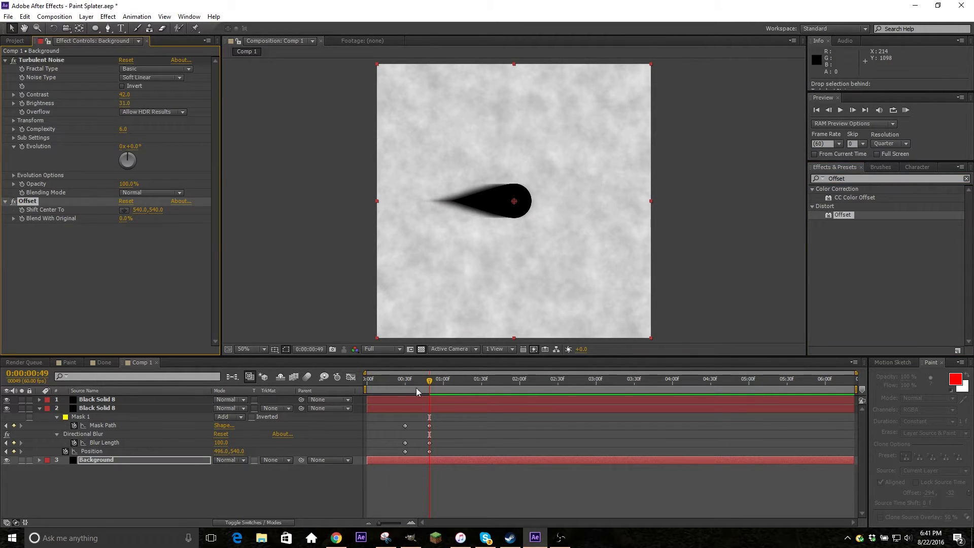
drag(142, 210, 461, 233)
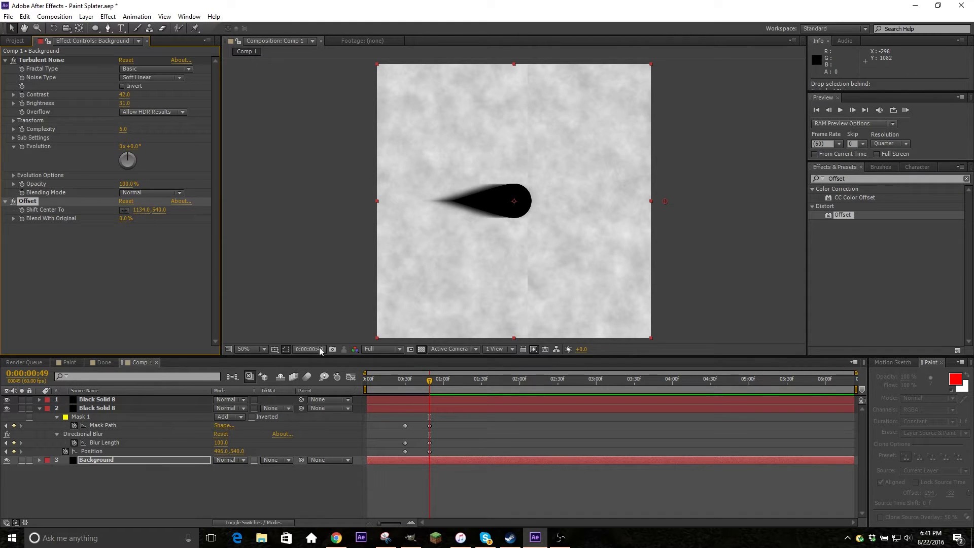
drag(409, 389, 405, 388)
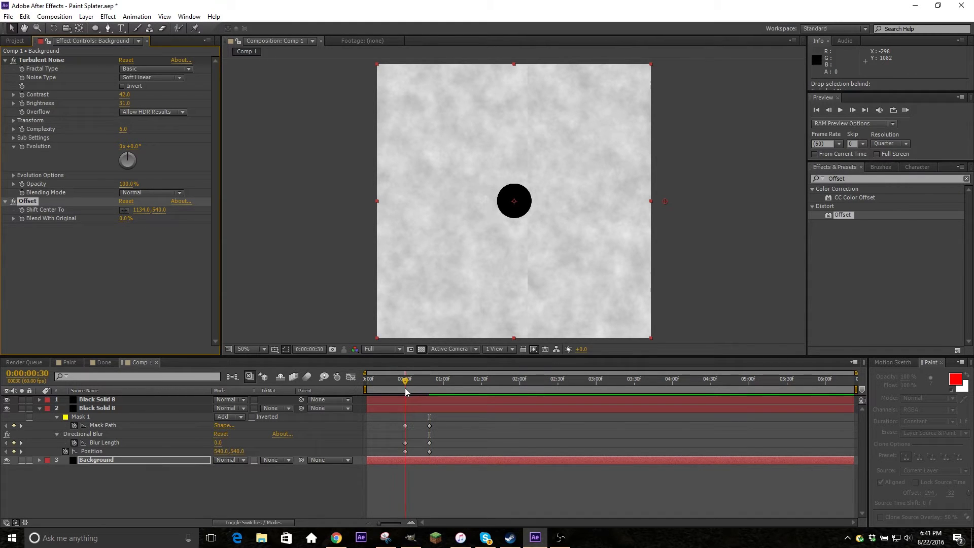
click(141, 209)
text(540)
key(Return)
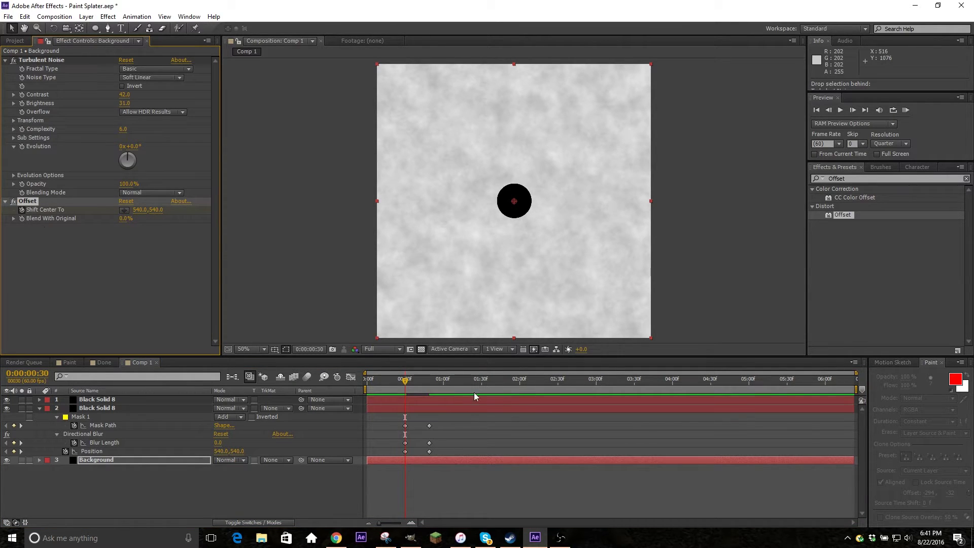
- At the end keyframe, set Shift Center To X to -(1080*8) so the clouds slide
drag(465, 382, 471, 387)
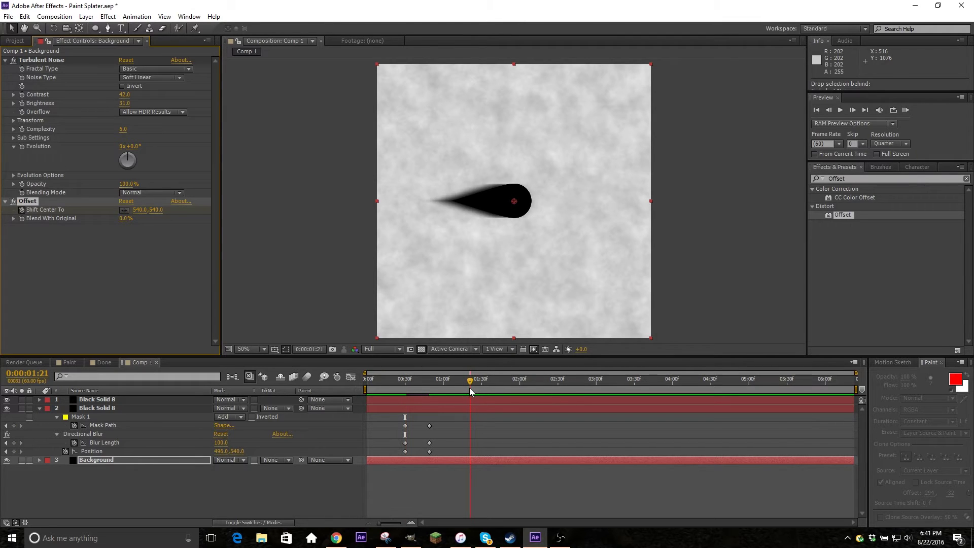
click(470, 387)
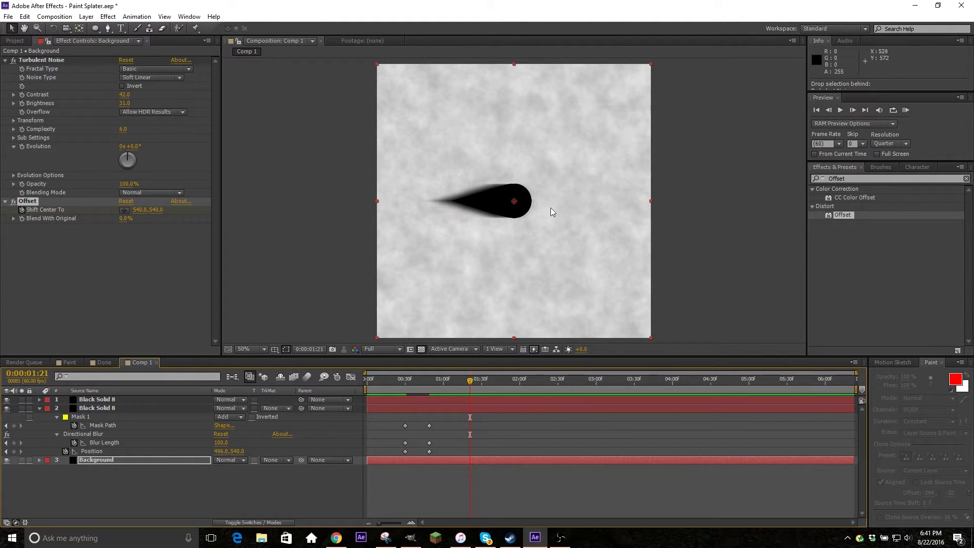
click(142, 211)
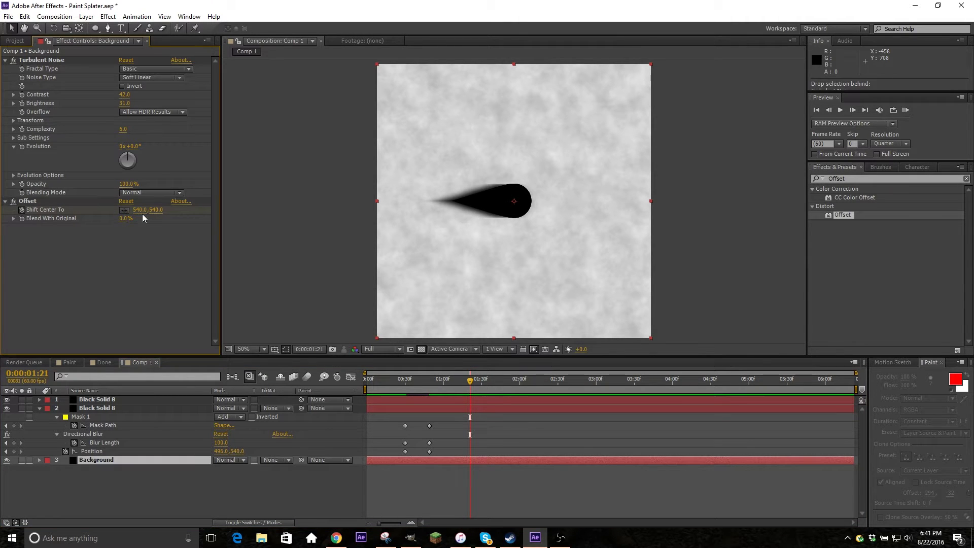
drag(142, 214, 233, 222)
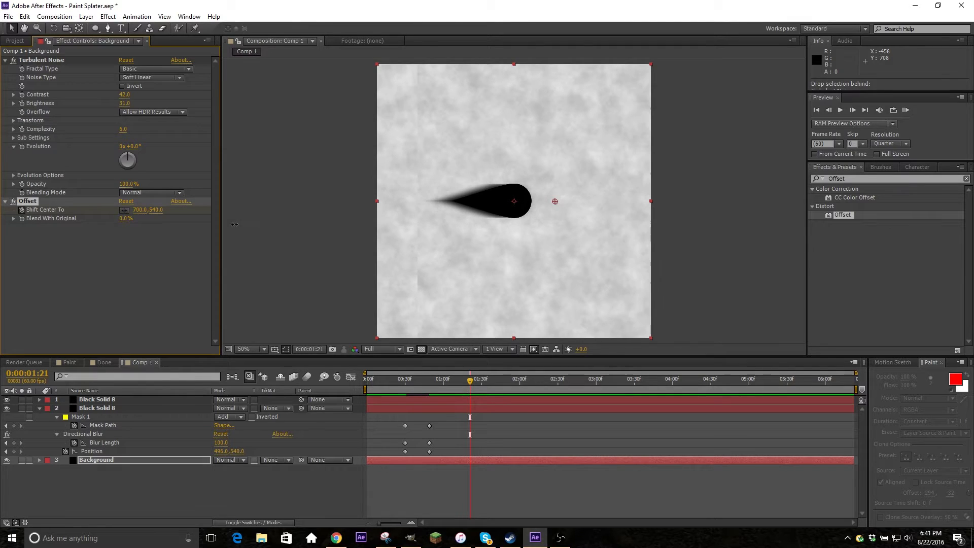
click(141, 210)
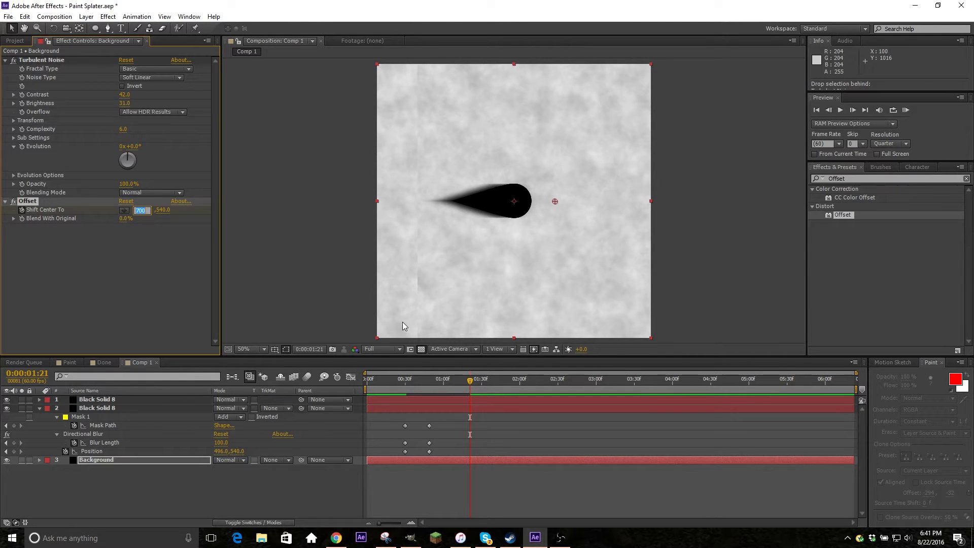
text(540)
key(Return)
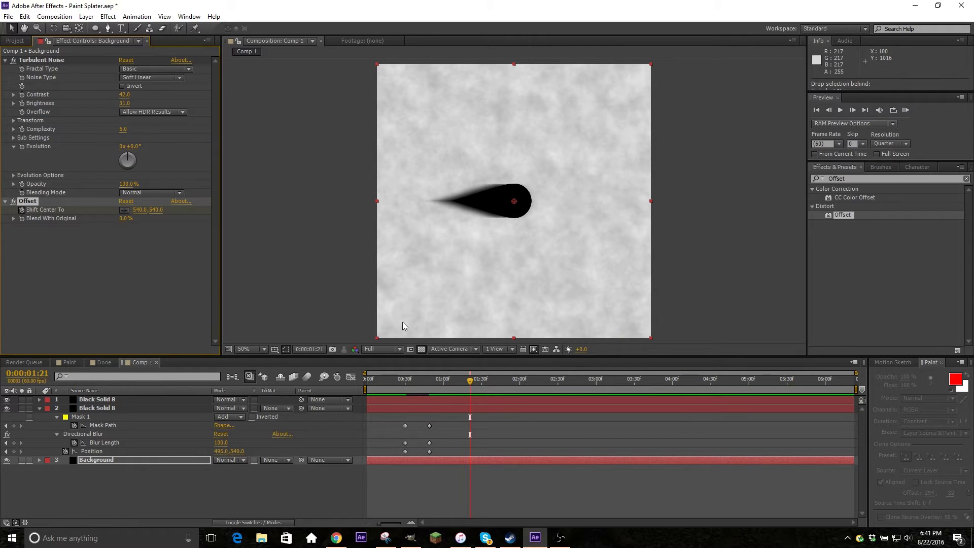
click(138, 210)
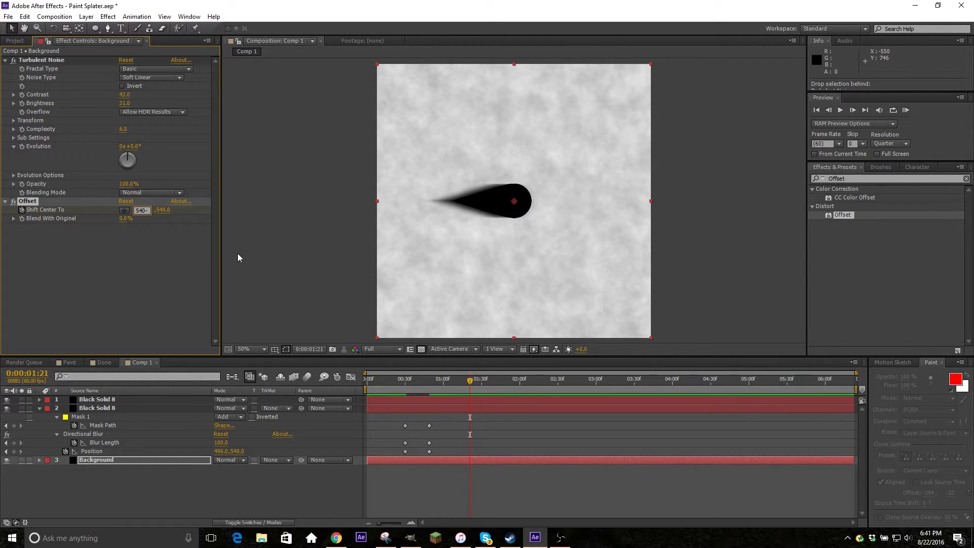
text(-(1080)
text(*8)
text())
key(Return)
mouse_move(470, 380)
mouse_down()
mouse_move(436, 384)
mouse_move(470, 388)
mouse_up()
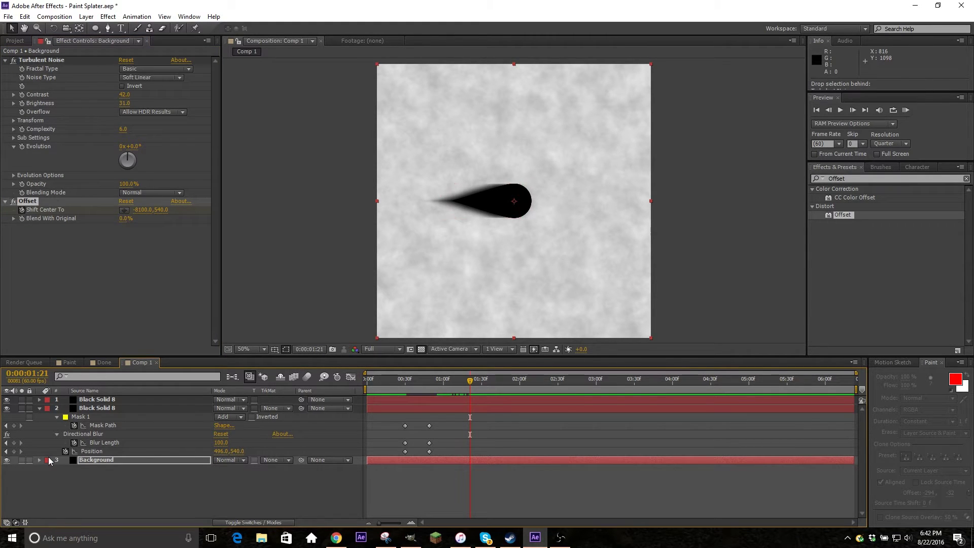
- Select both Shift Center To keyframes of the Background in the speed graph
key(u)
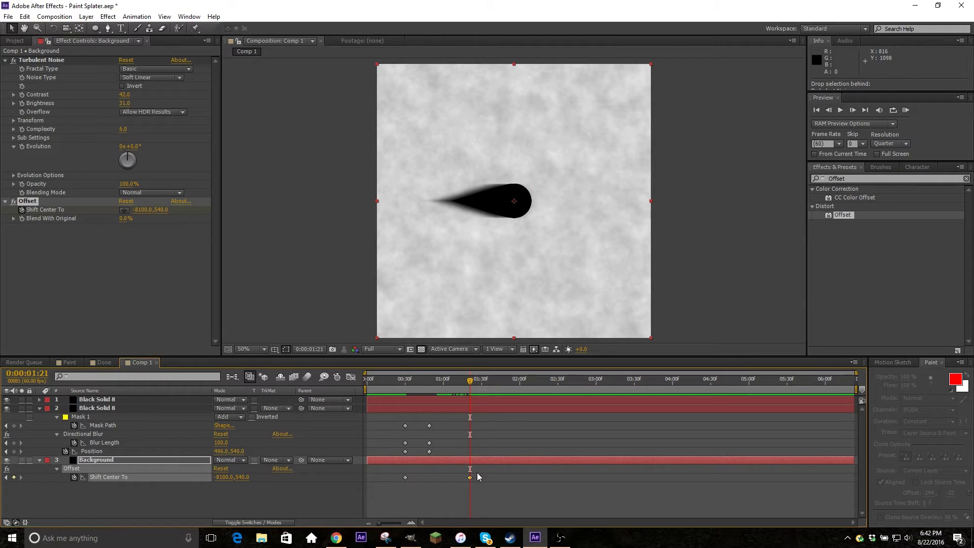
click(149, 502)
click(150, 477)
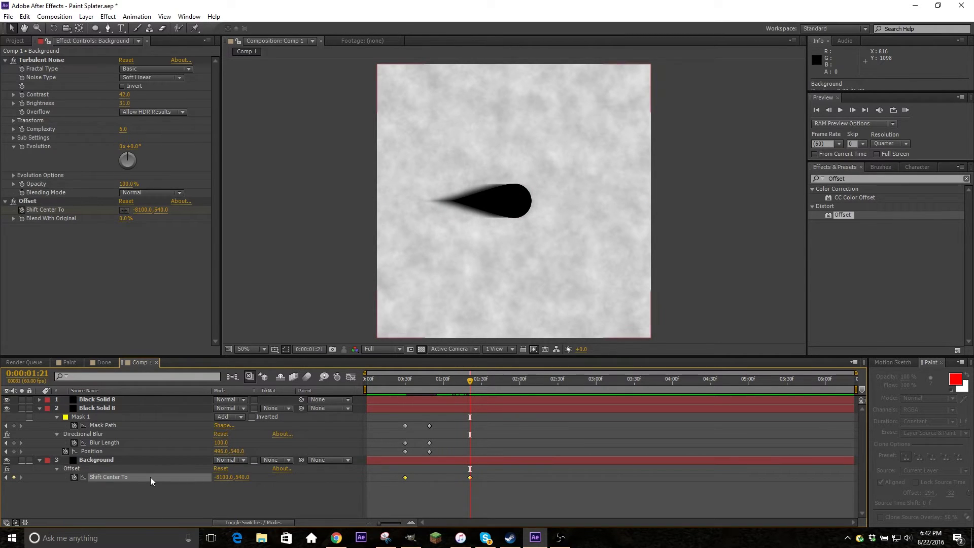
click(351, 377)
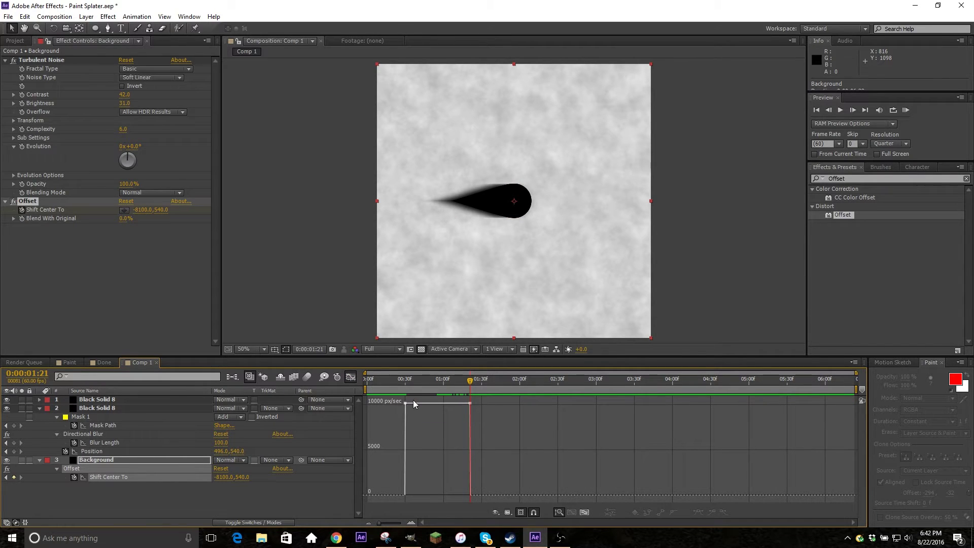
drag(456, 413, 486, 413)
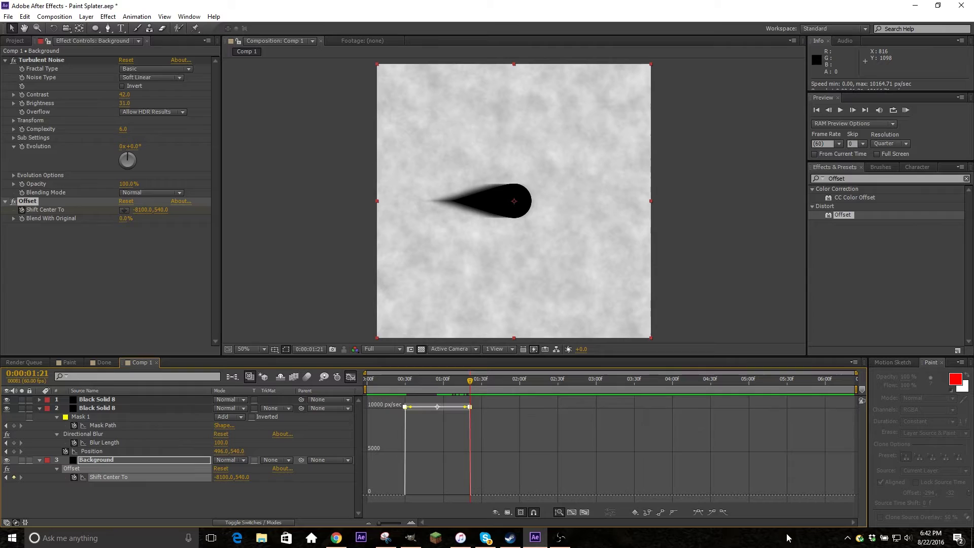
- Easy Ease both keyframes and raise the final speed handle so the sweep peaks at 1:21
click(696, 513)
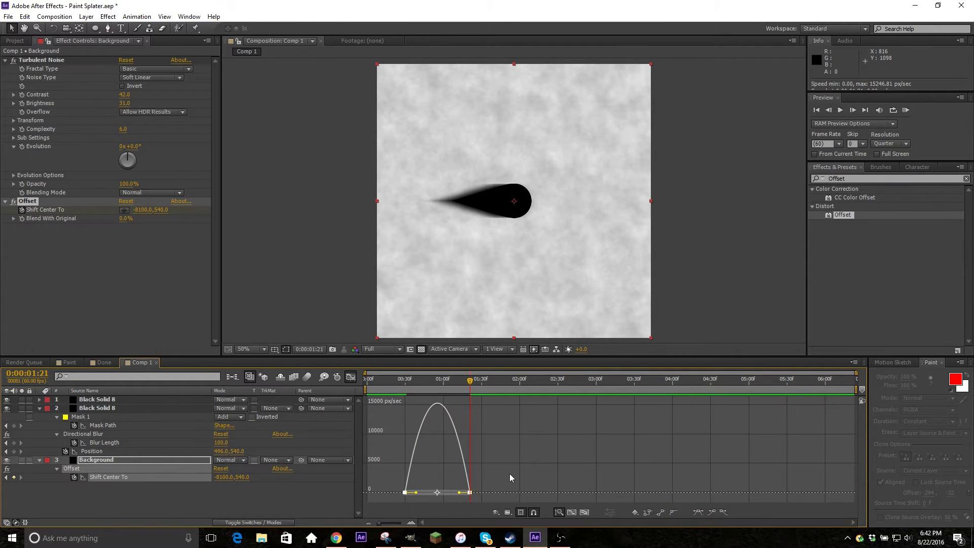
drag(402, 385, 473, 404)
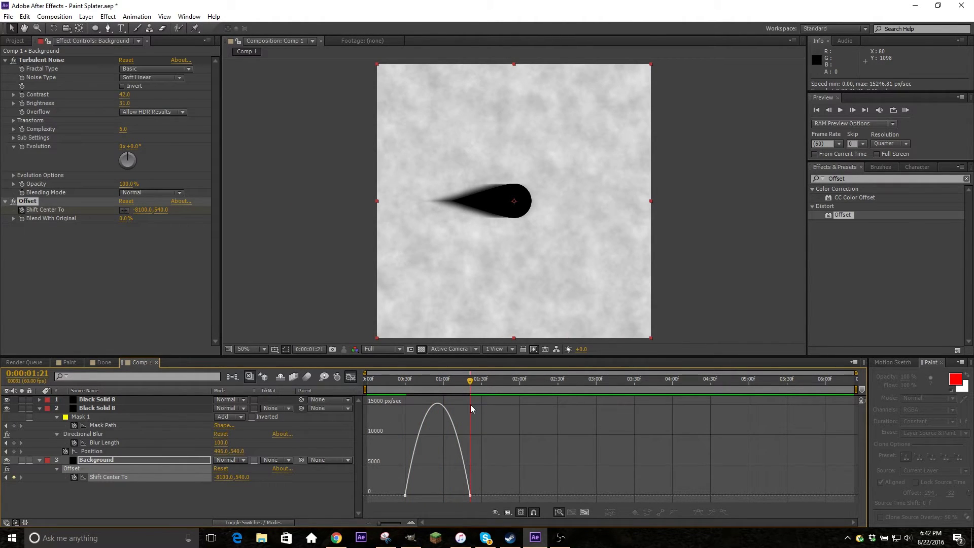
mouse_move(469, 497)
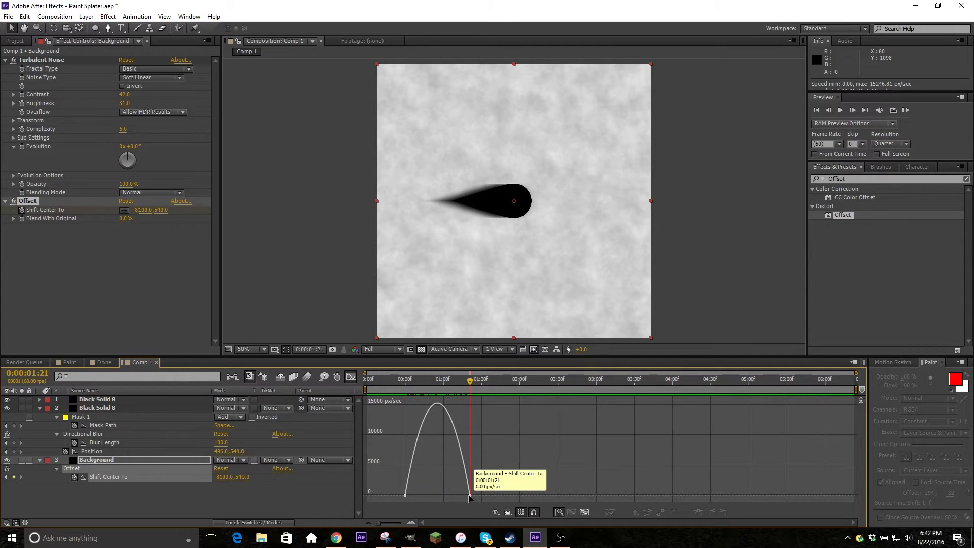
drag(469, 497, 471, 389)
click(351, 377)
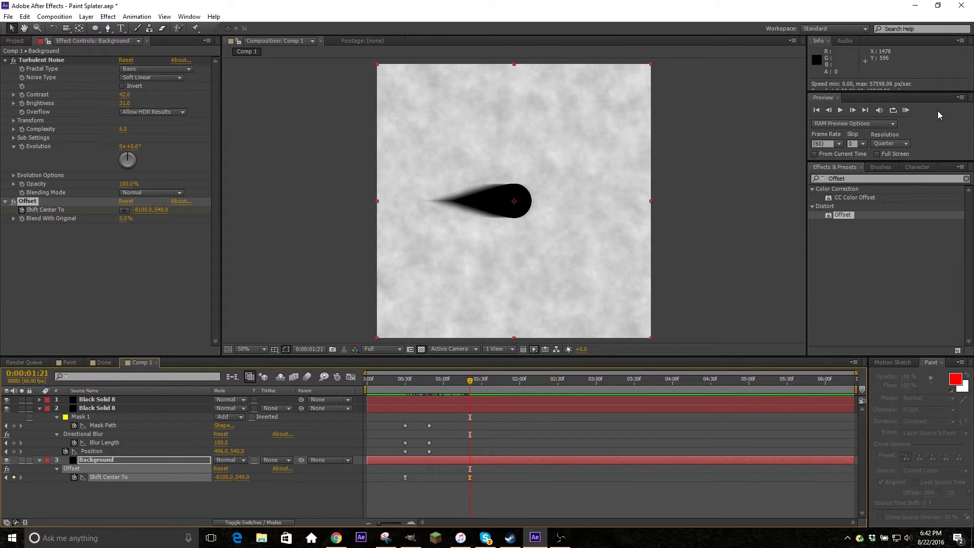
click(906, 110)
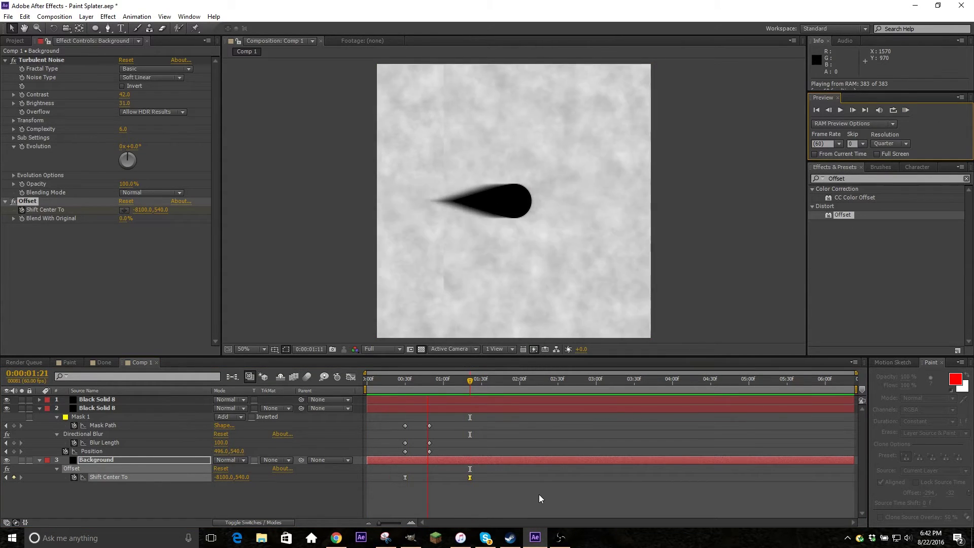
drag(405, 381, 472, 390)
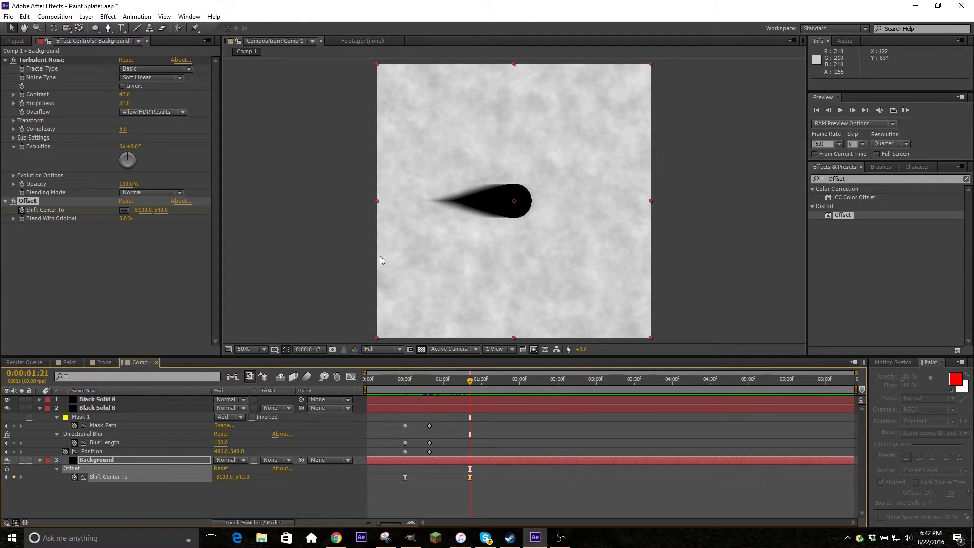
click(97, 362)
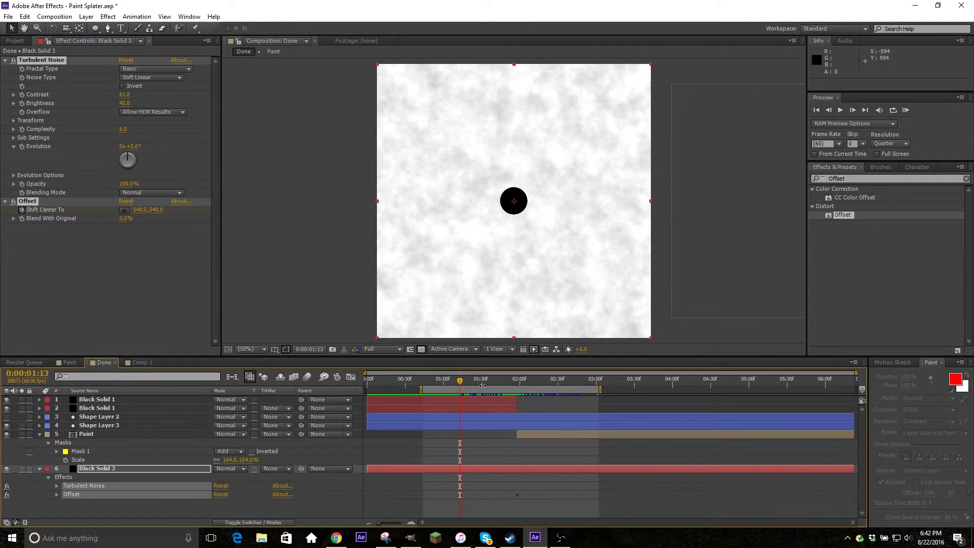
drag(461, 383, 517, 382)
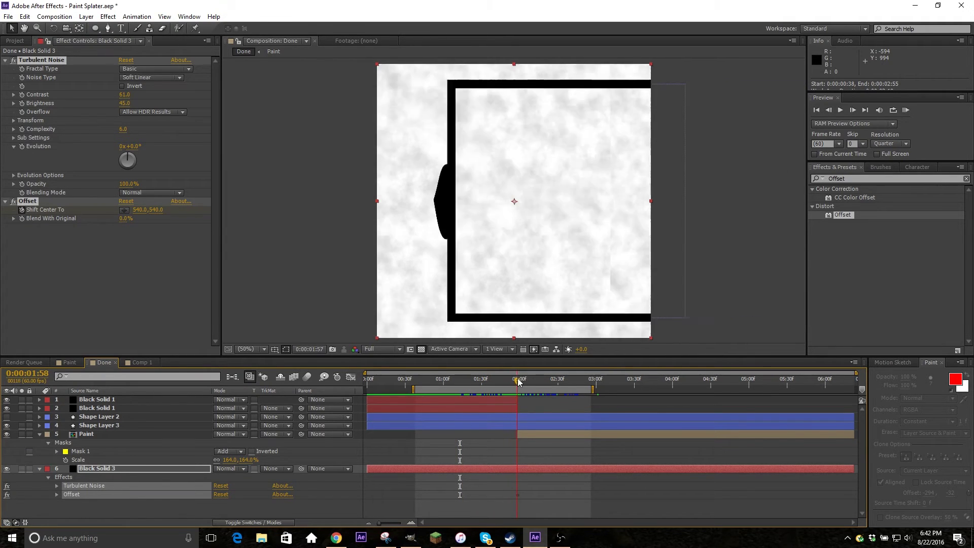
- Add a new shape layer to Comp 1 and draw a rectangle covering most of the frame
click(140, 363)
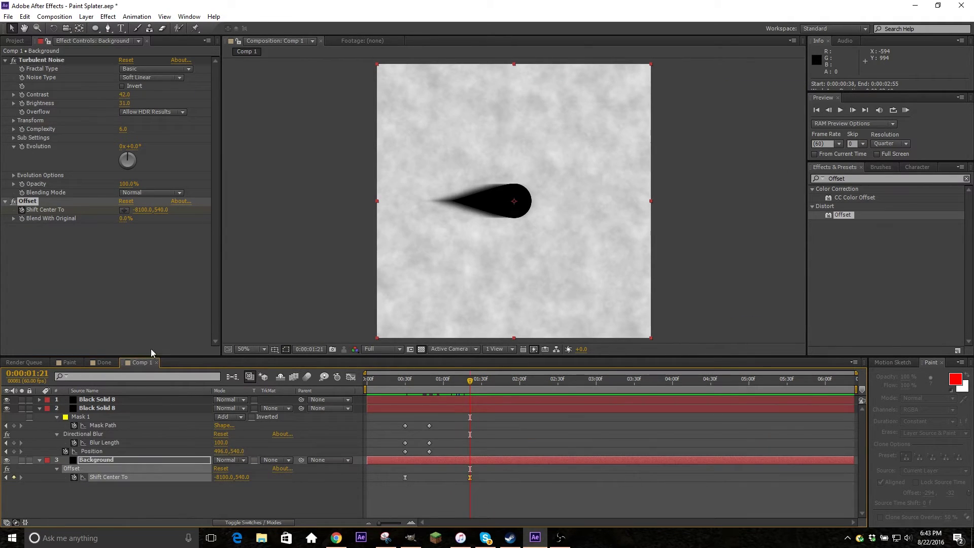
click(86, 17)
mouse_move(107, 31)
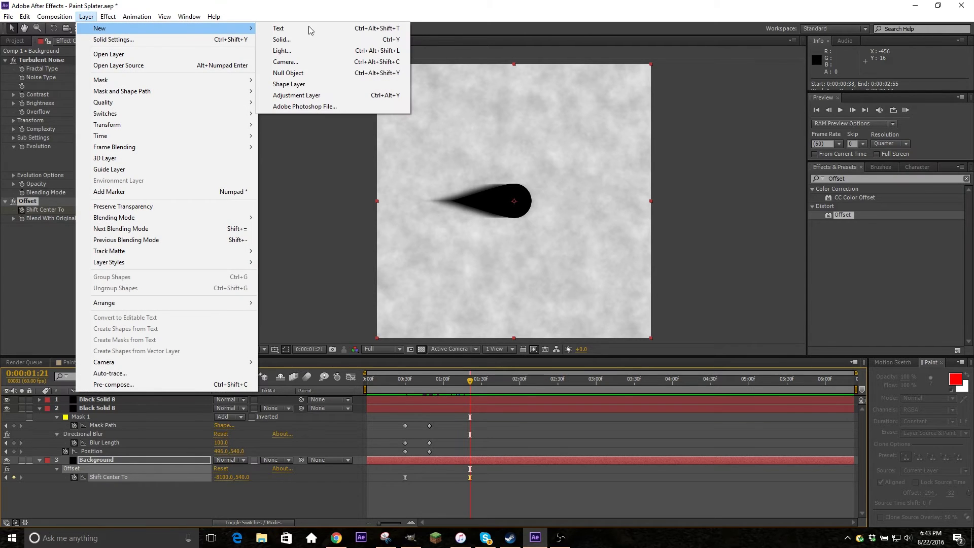
click(286, 84)
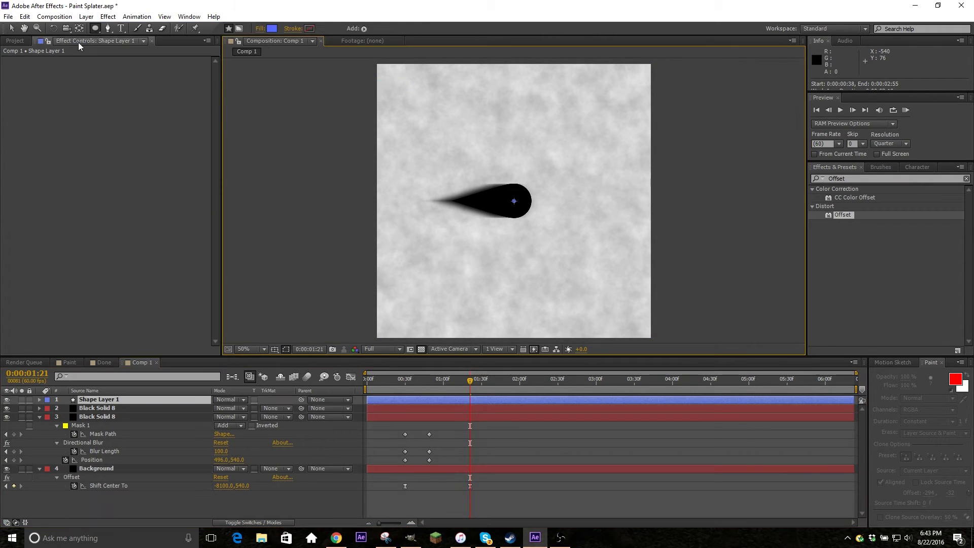
drag(99, 28, 116, 29)
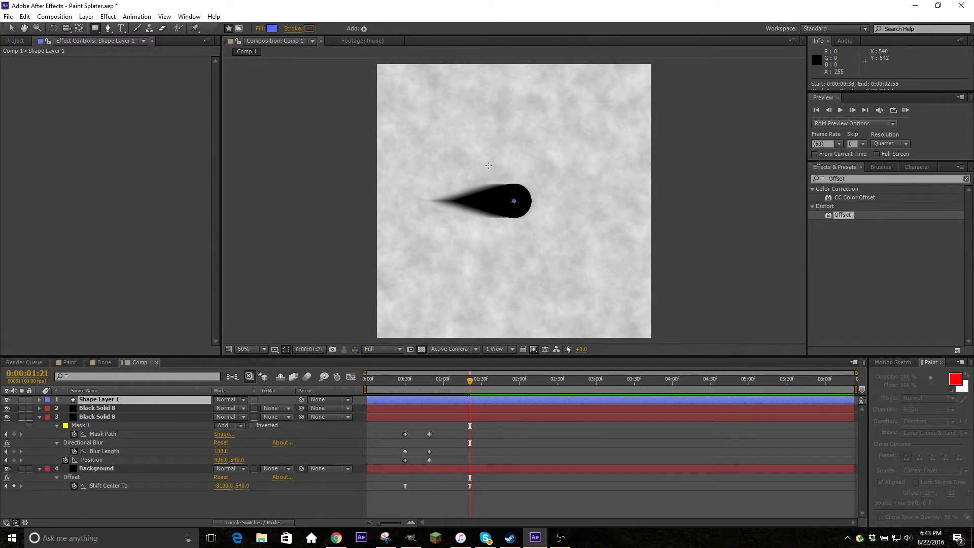
drag(489, 165, 411, 82)
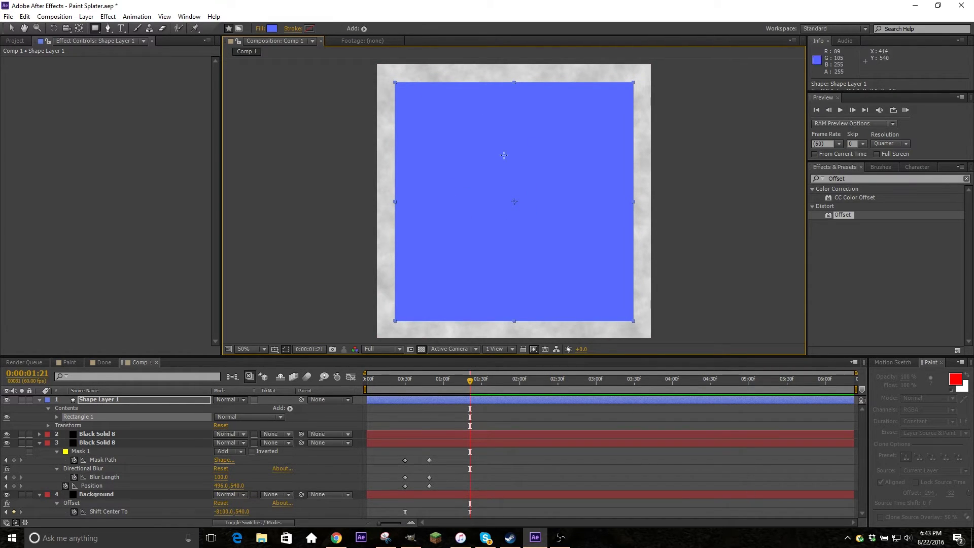
- Hide the rectangle's blue fill and give it a black stroke about 41 pixels wide
click(57, 417)
scroll(64, 435, down, 1)
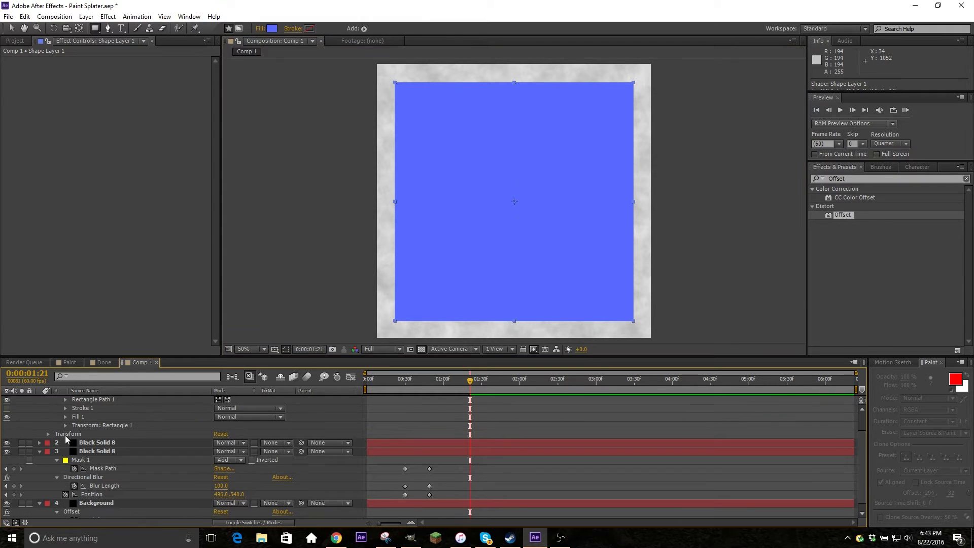
click(7, 417)
click(7, 408)
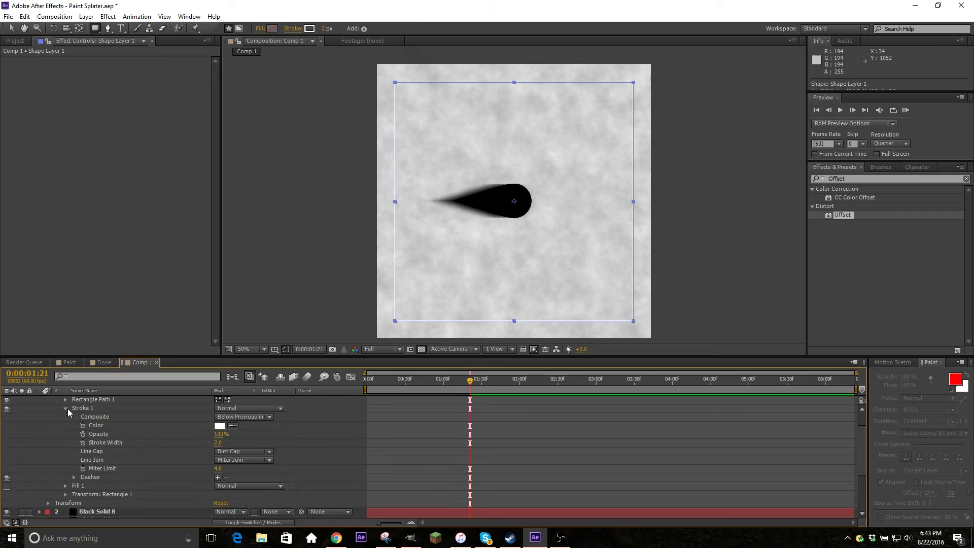
click(223, 428)
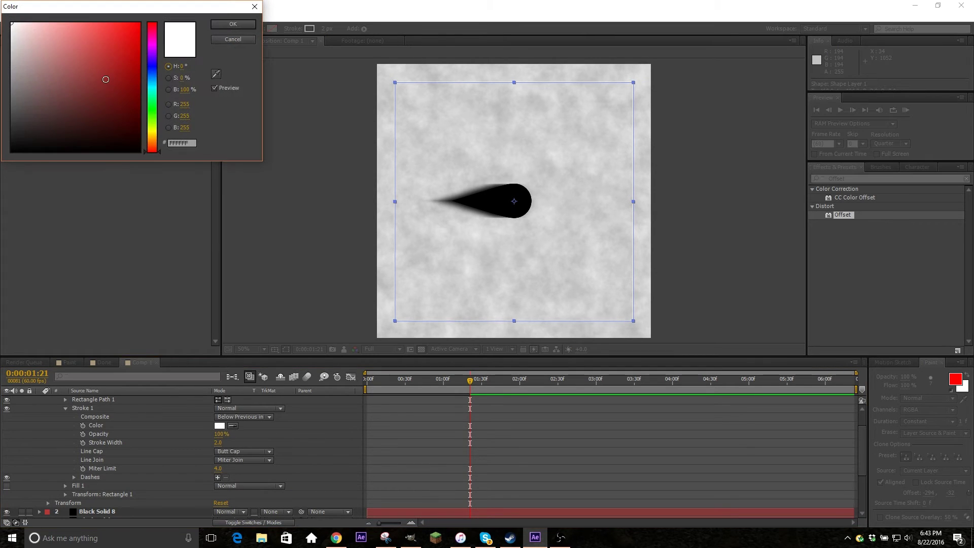
drag(105, 79, 240, 260)
click(232, 25)
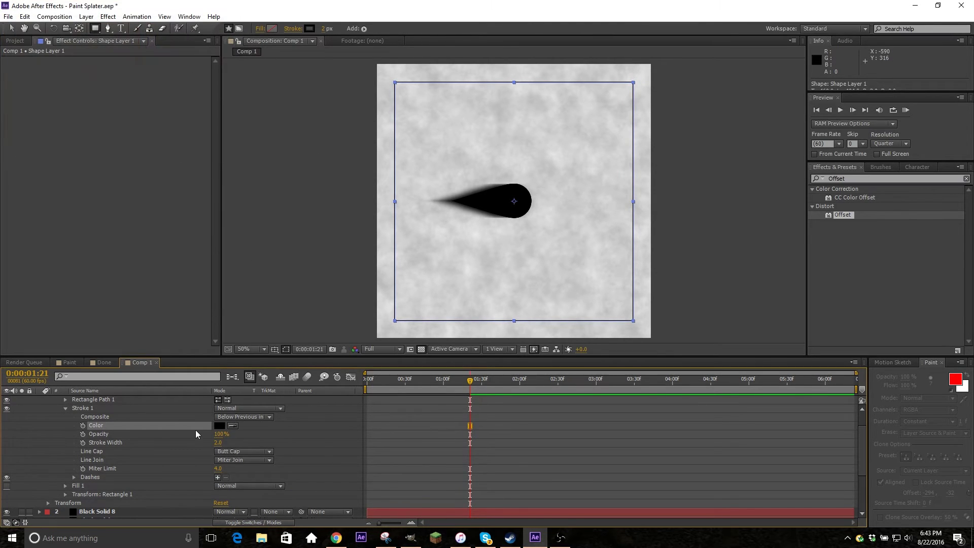
drag(218, 443, 277, 454)
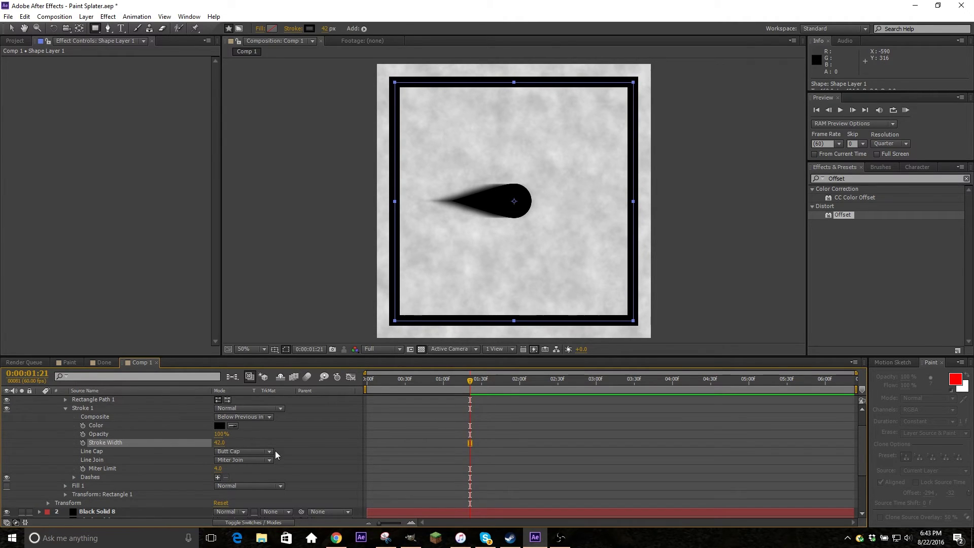
scroll(54, 412, up, 2)
click(47, 407)
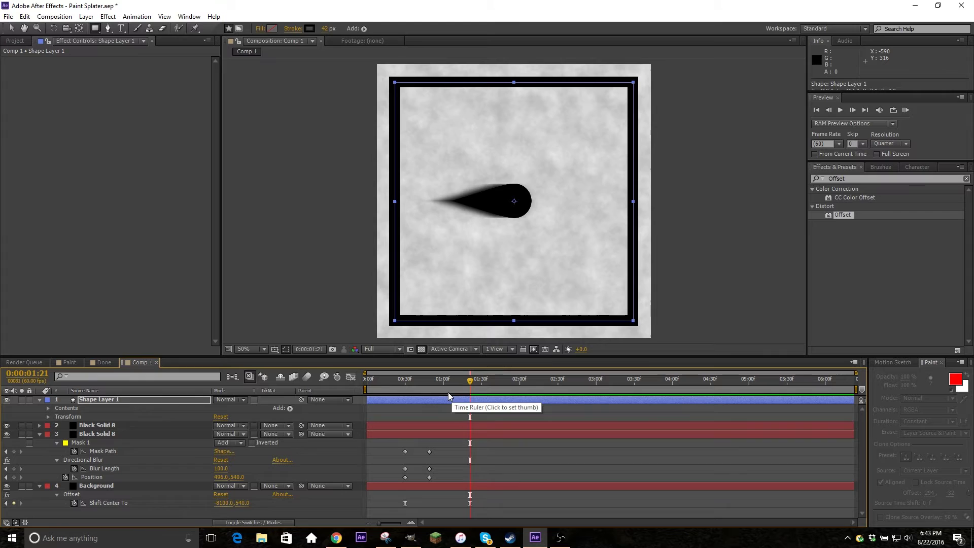
- Keyframe the box's Position at 1:21, then push Position X to about 1595 at 1:15
drag(449, 392, 470, 390)
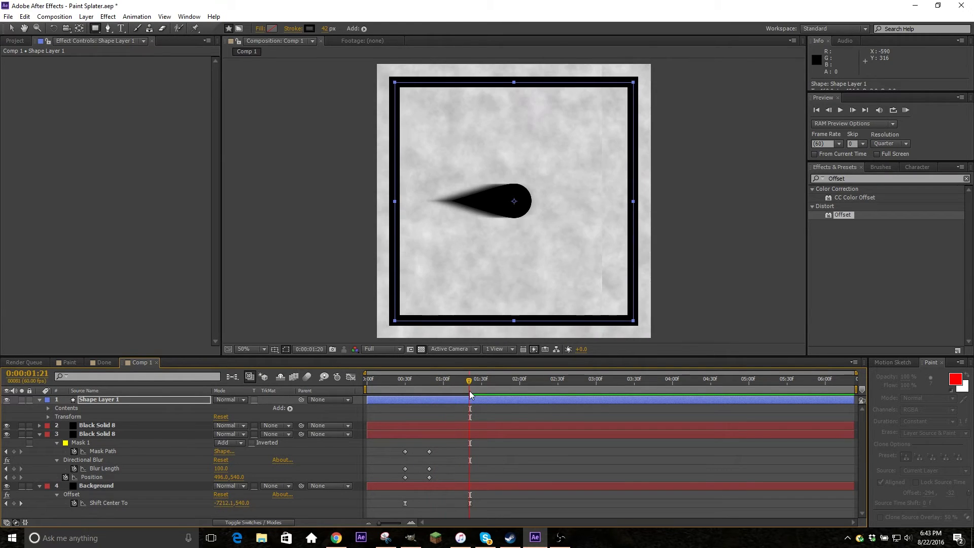
key(p)
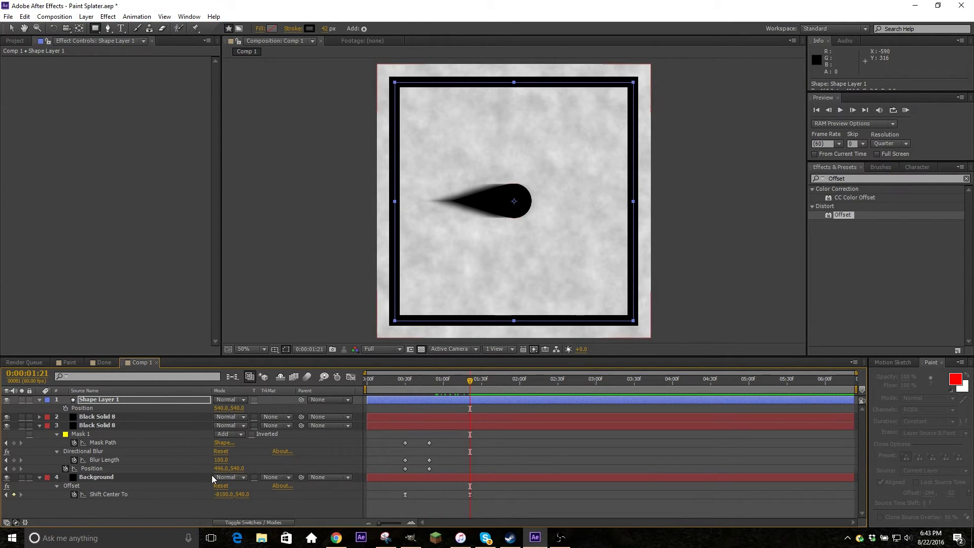
click(66, 408)
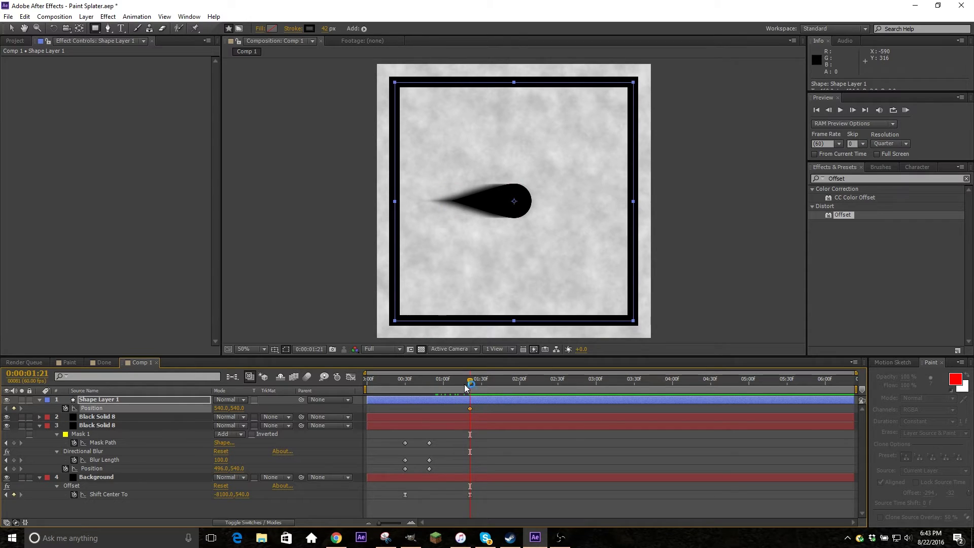
drag(470, 381, 461, 384)
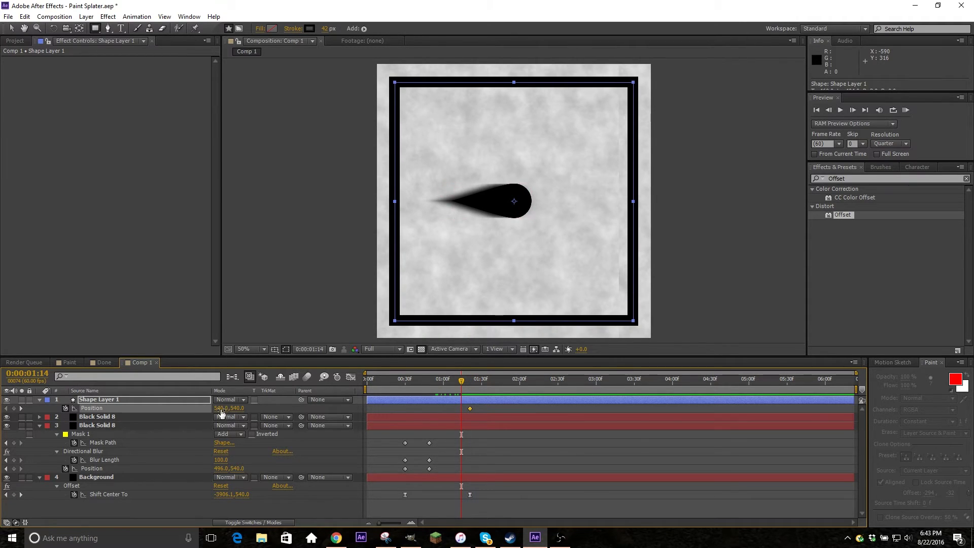
click(462, 382)
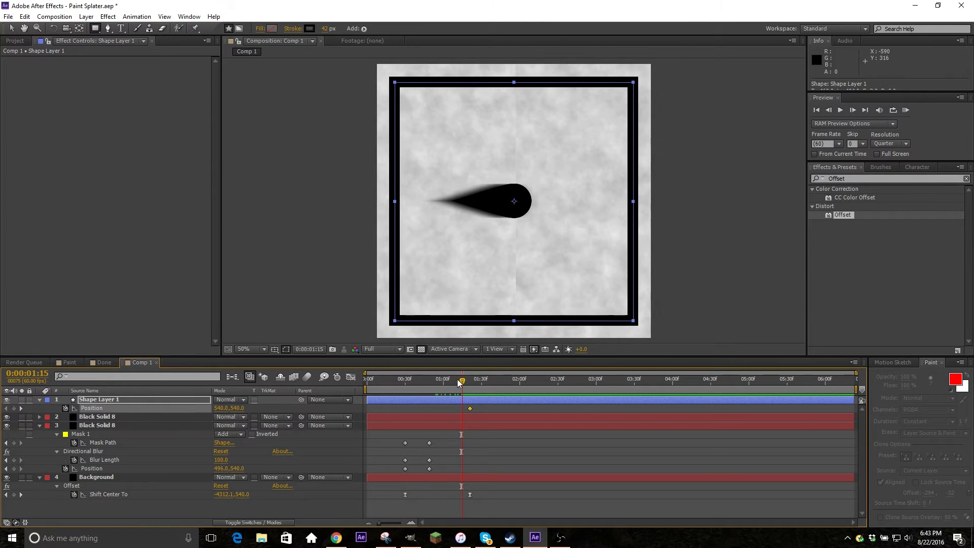
drag(217, 408, 717, 374)
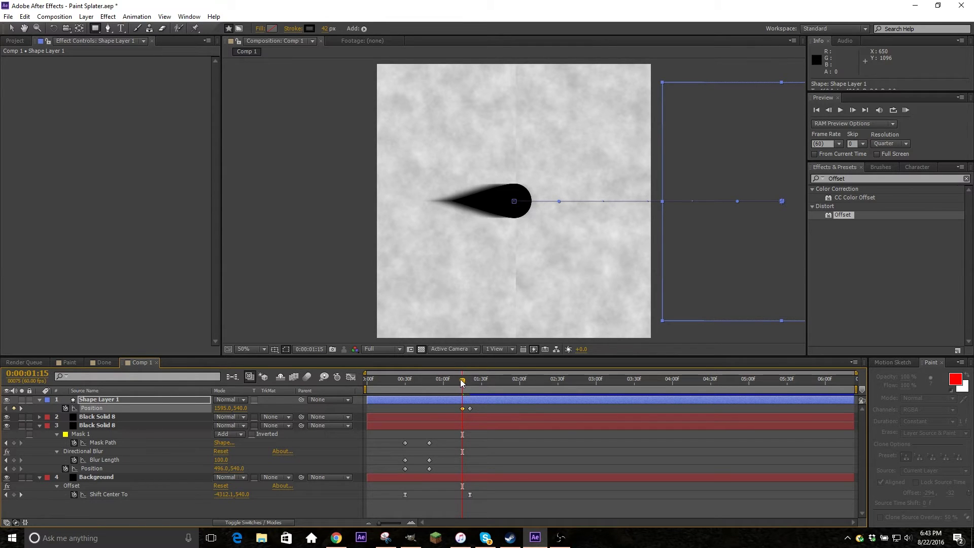
drag(461, 383, 468, 388)
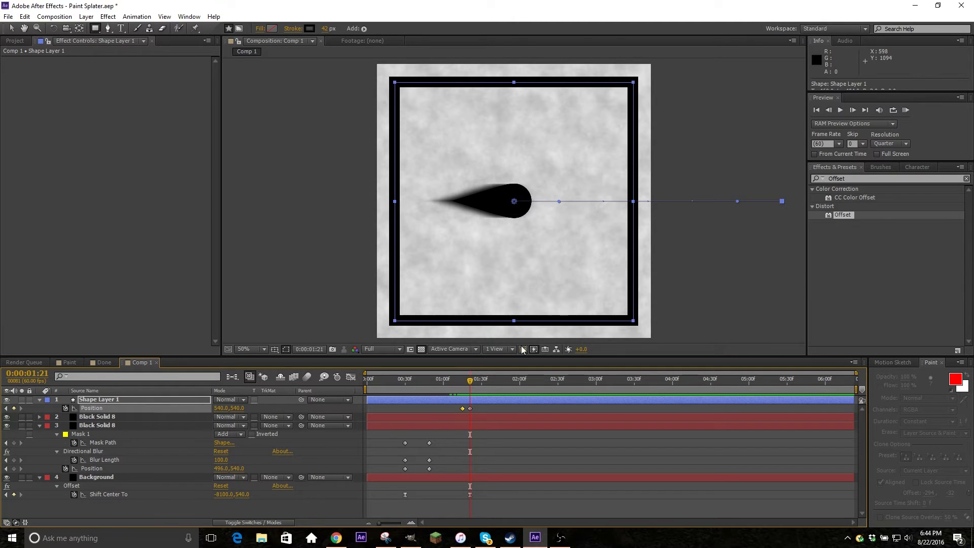
drag(468, 392, 463, 397)
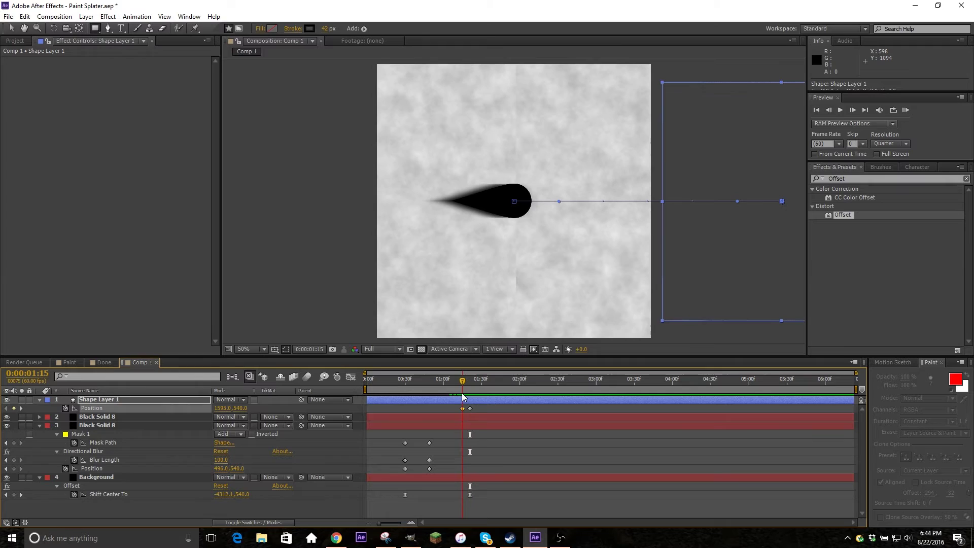
- Hide the blurred dot layer and keyframe the plain dot's Mask Path at 1:18
click(459, 428)
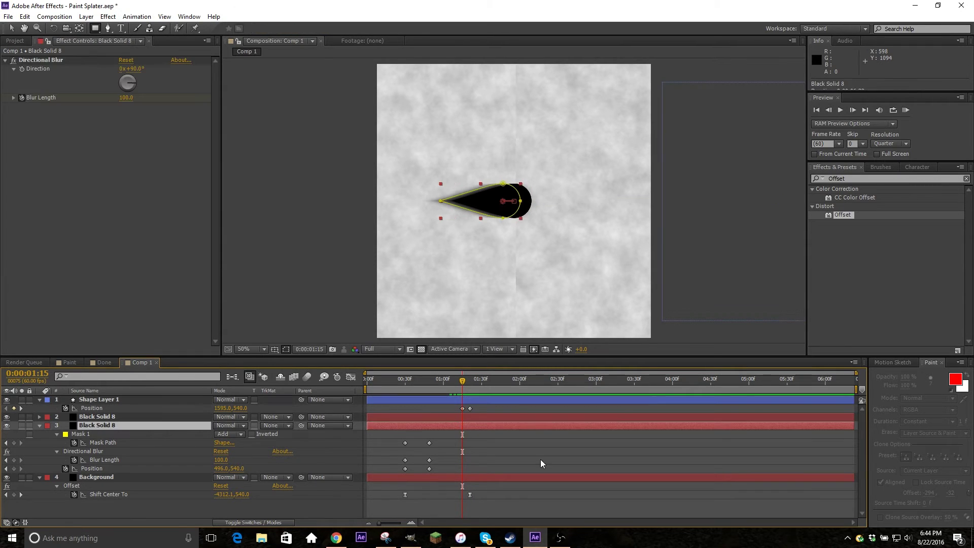
click(124, 417)
click(6, 426)
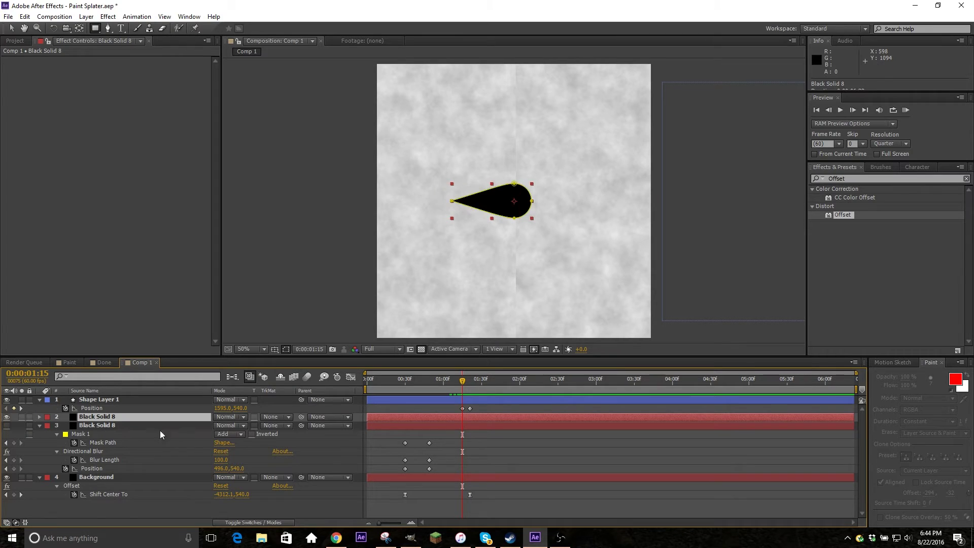
key(m)
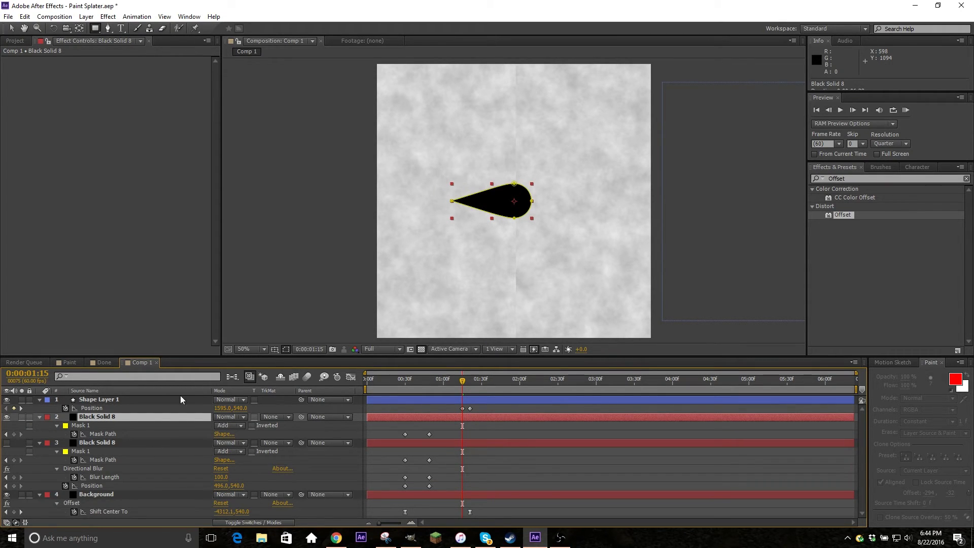
click(852, 110)
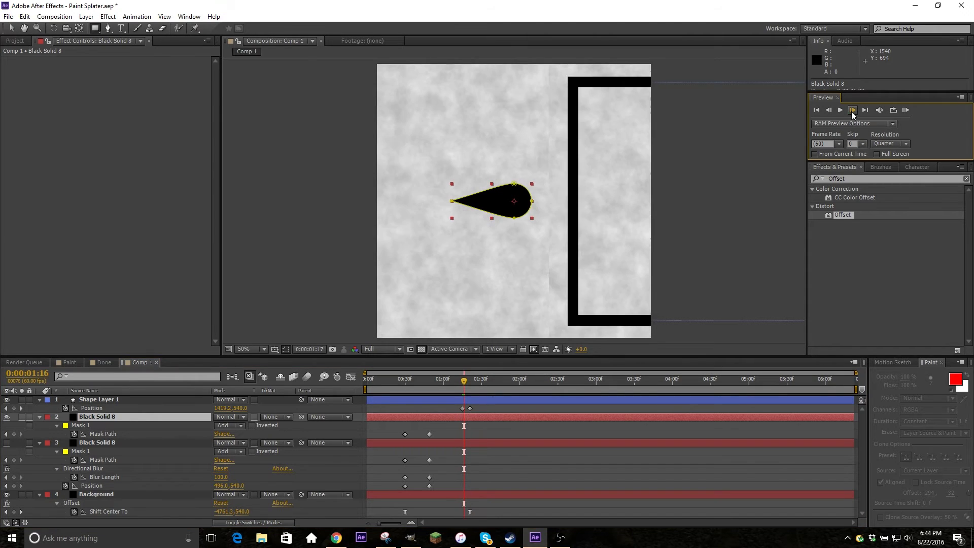
click(852, 110)
click(853, 110)
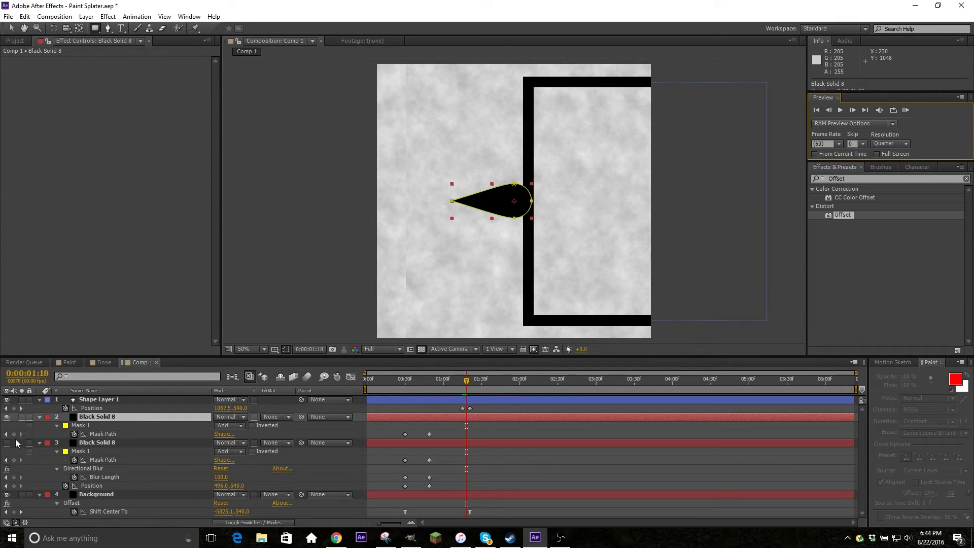
click(14, 434)
- At 1:19, drag the dot's mask points flat against the box's left edge
click(852, 110)
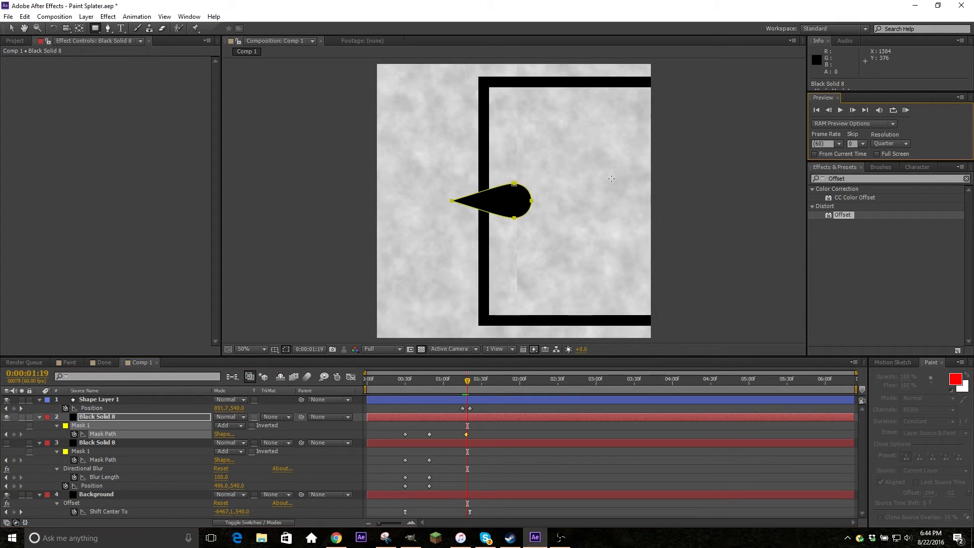
scroll(514, 199, up, 3)
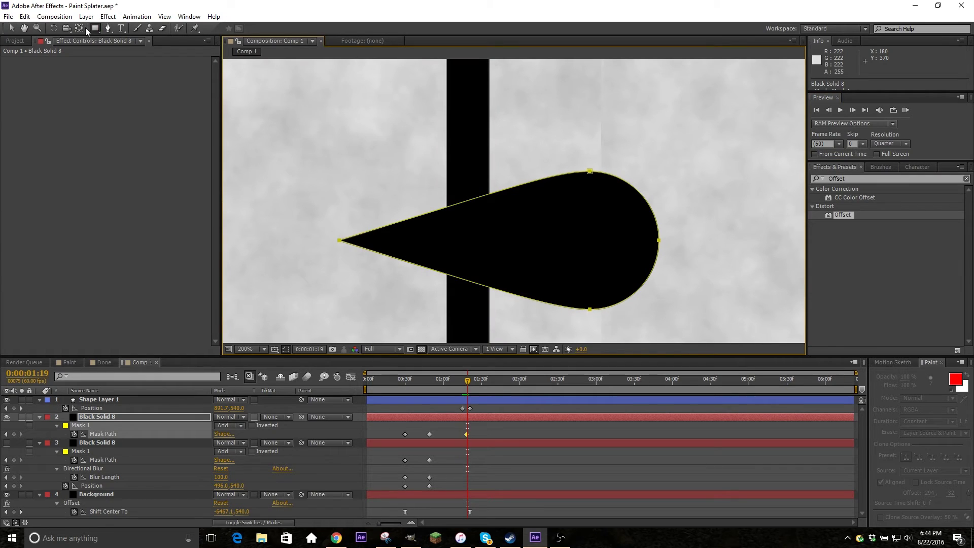
click(11, 27)
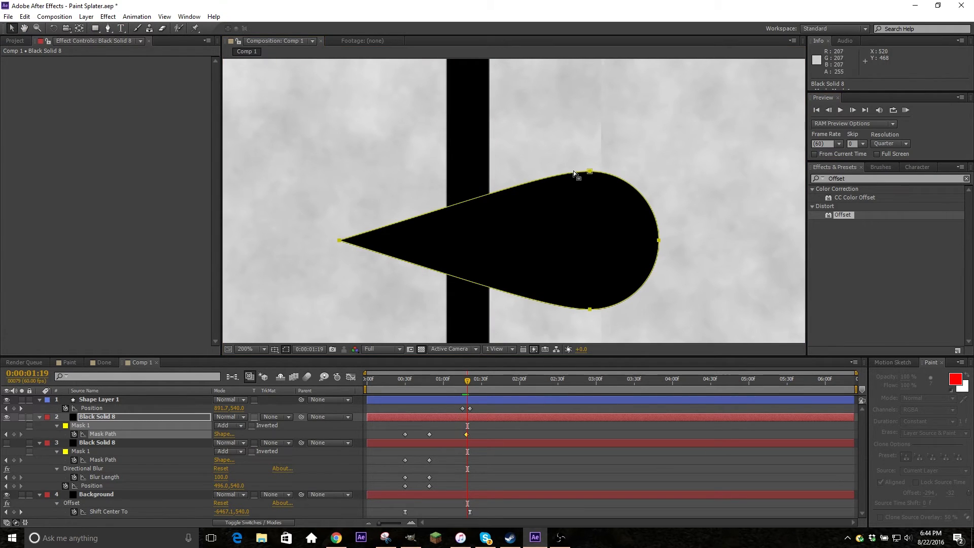
key(ctrl+z)
key(ctrl+z)
key(ctrl+z)
key(ctrl+z)
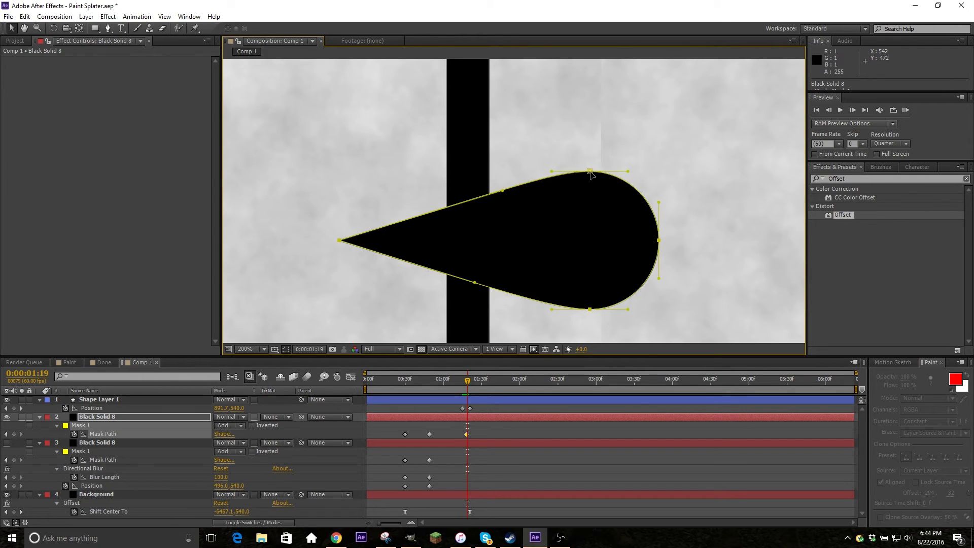
key(ctrl+shift+z)
key(ctrl+shift+z)
key(ctrl+shift+z)
drag(592, 306, 465, 316)
drag(678, 154, 498, 161)
- Trim the plain dot layer to end at the impact frame
key(comma)
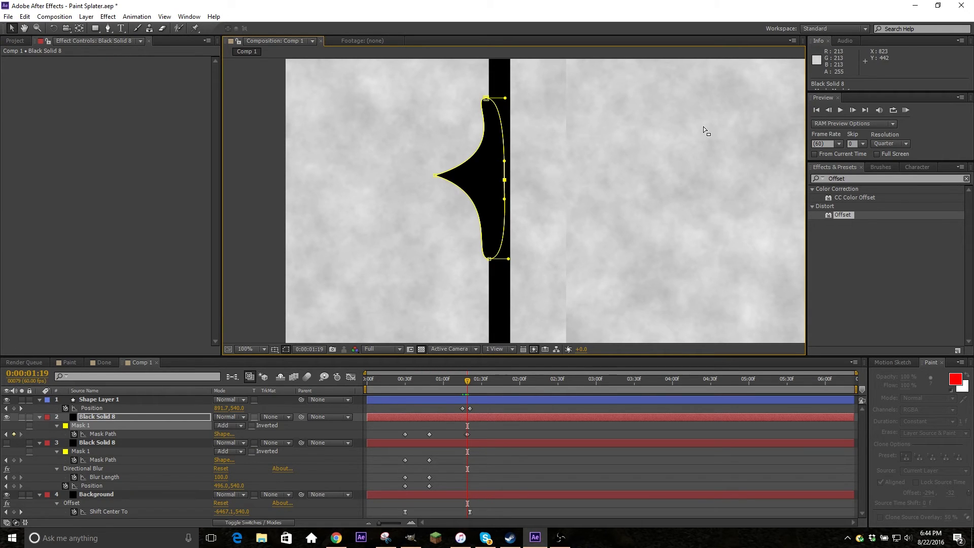
key(comma)
key(alt+bracketright)
drag(467, 385, 471, 386)
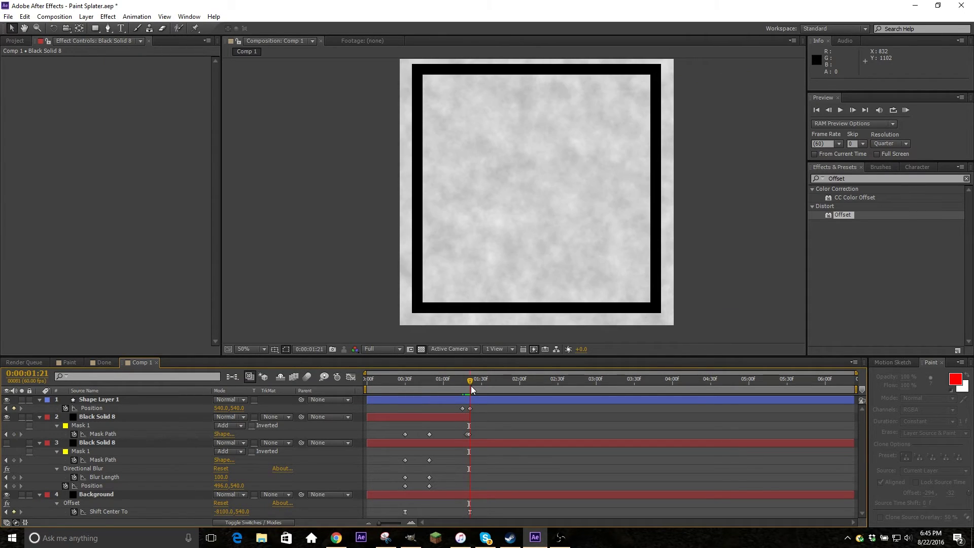
- End the blurred dot layer one frame earlier and make it visible again
click(466, 420)
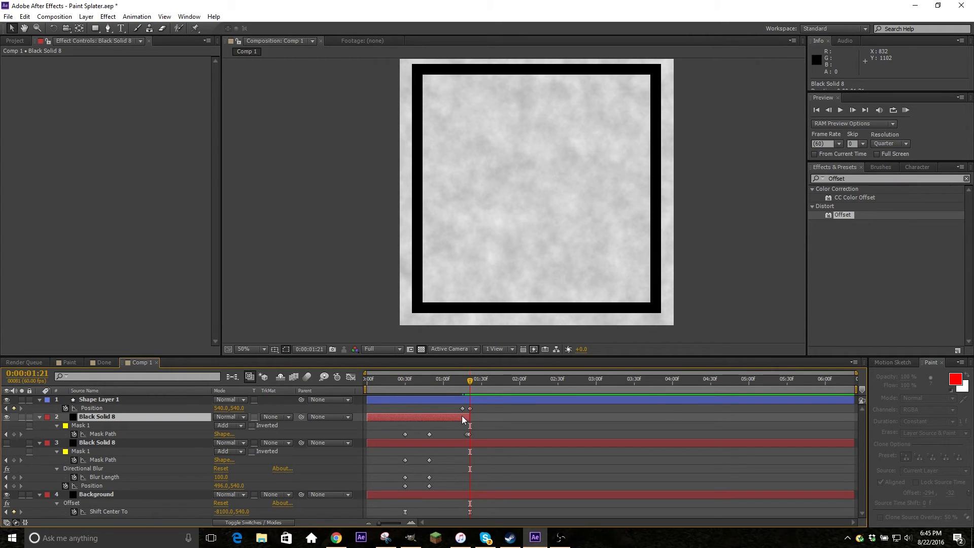
key(Page_Up)
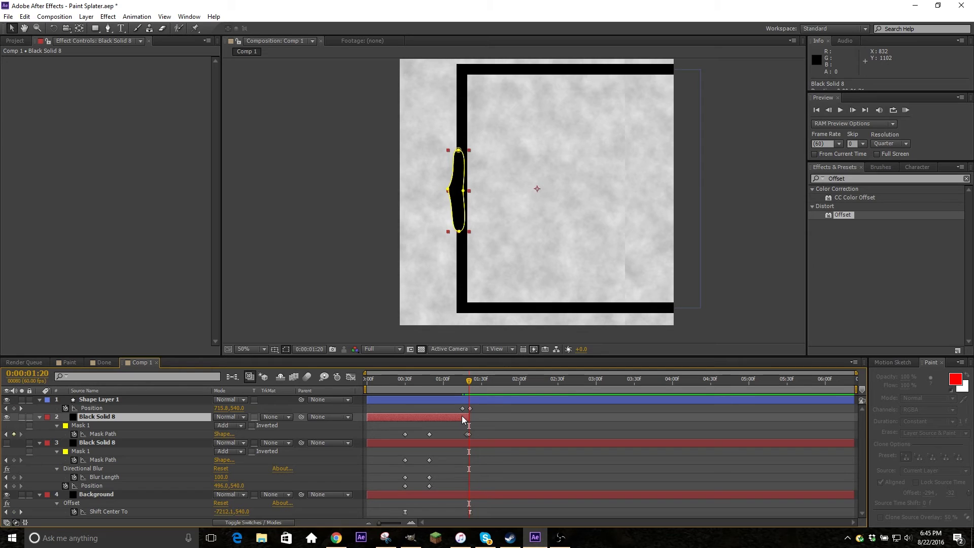
click(493, 446)
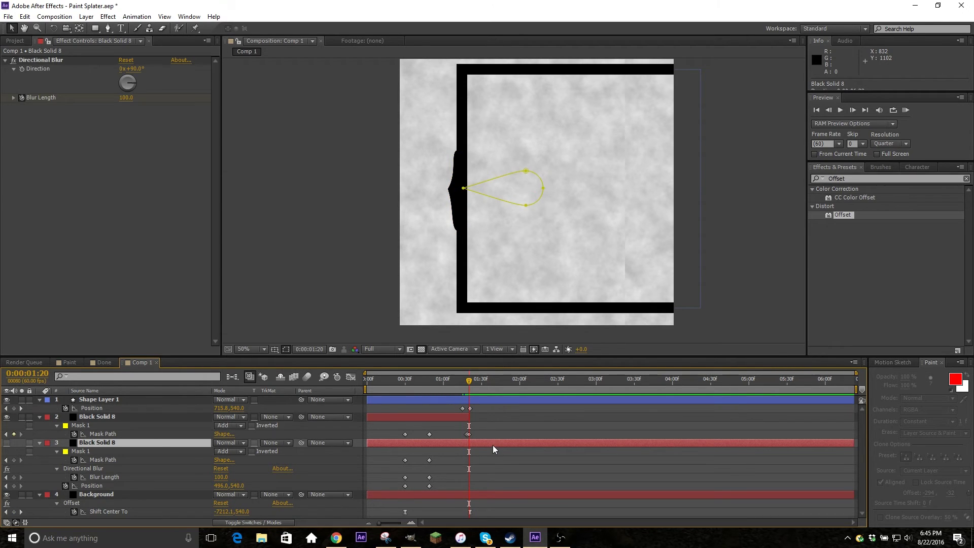
key(alt+bracketright)
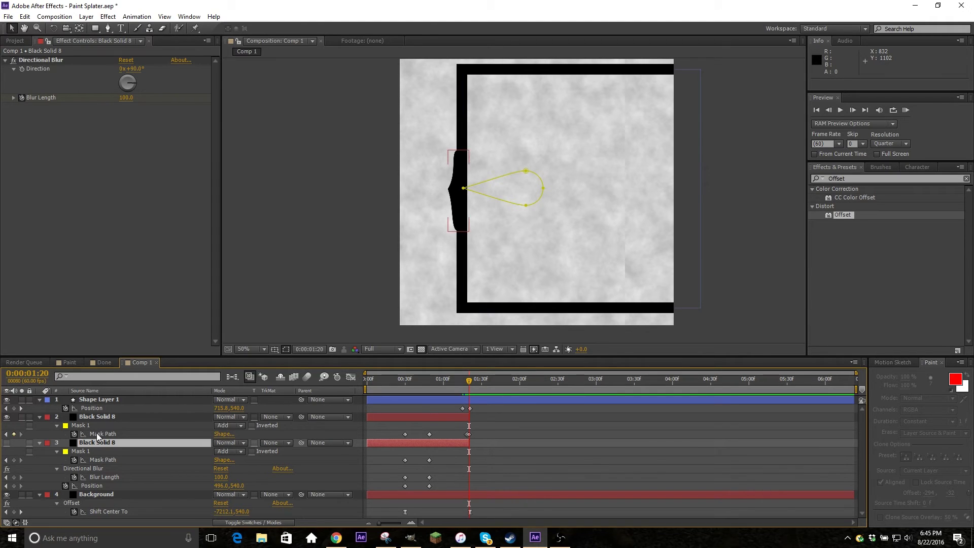
click(6, 443)
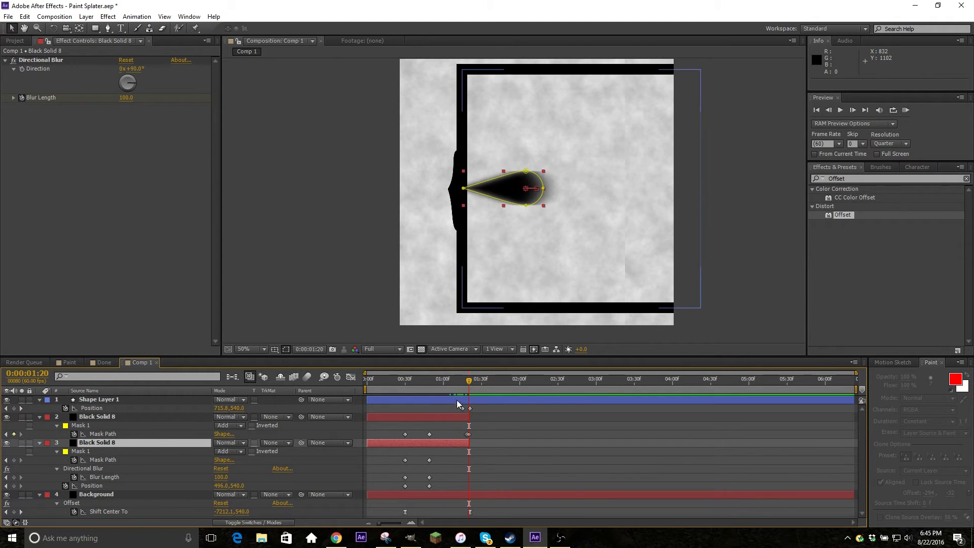
drag(469, 387, 431, 405)
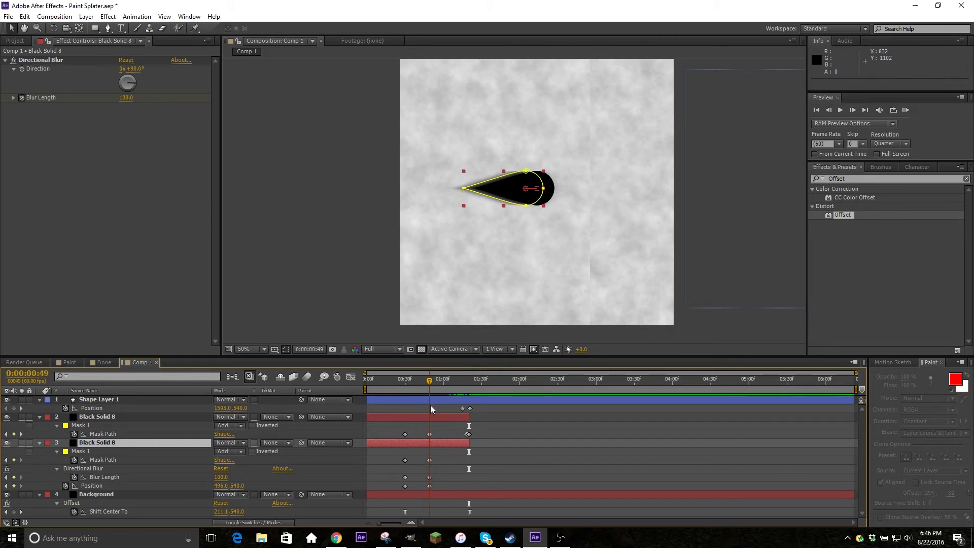
- Copy layer 2's Mask Path keyframes and paste them onto layer 3's Mask Path at 0:30
click(133, 434)
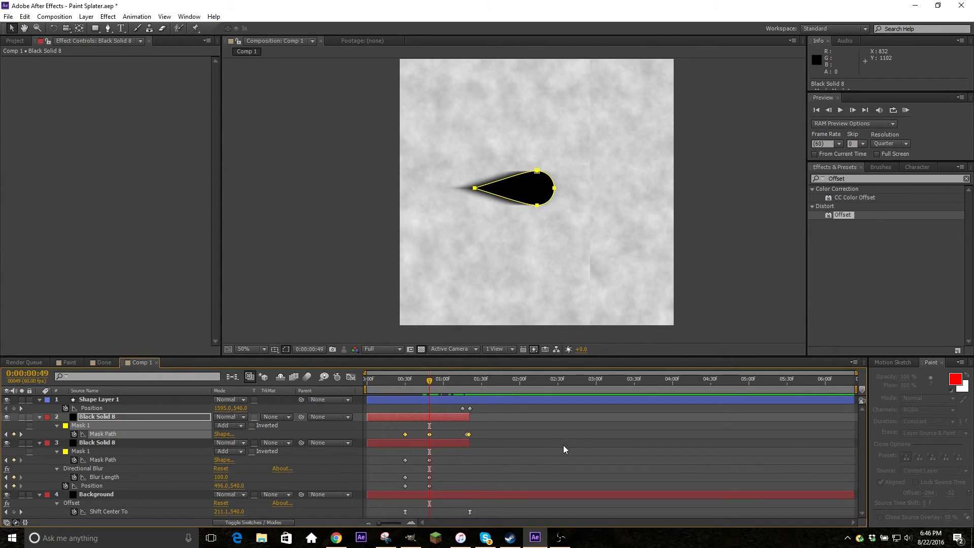
key(ctrl+c)
click(407, 379)
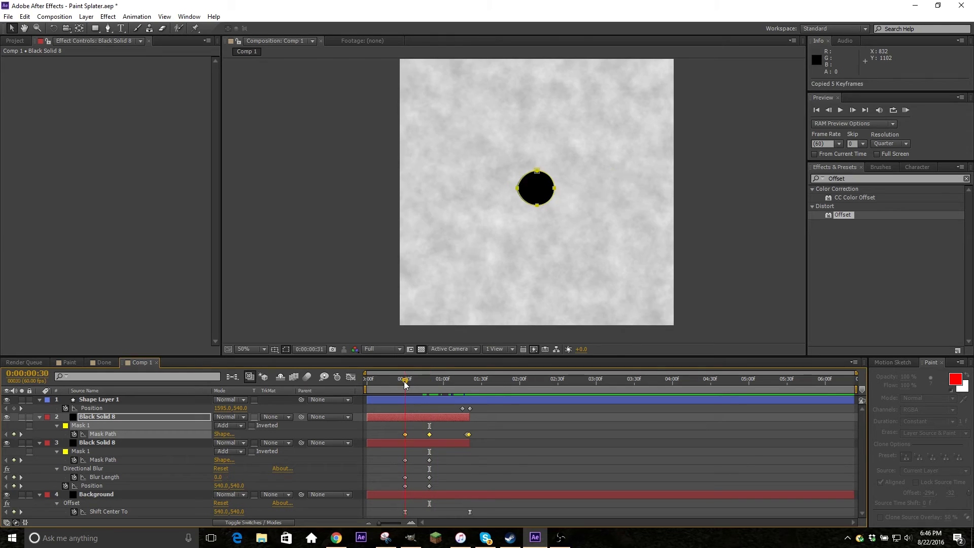
key(Page_Up)
click(111, 460)
key(ctrl+v)
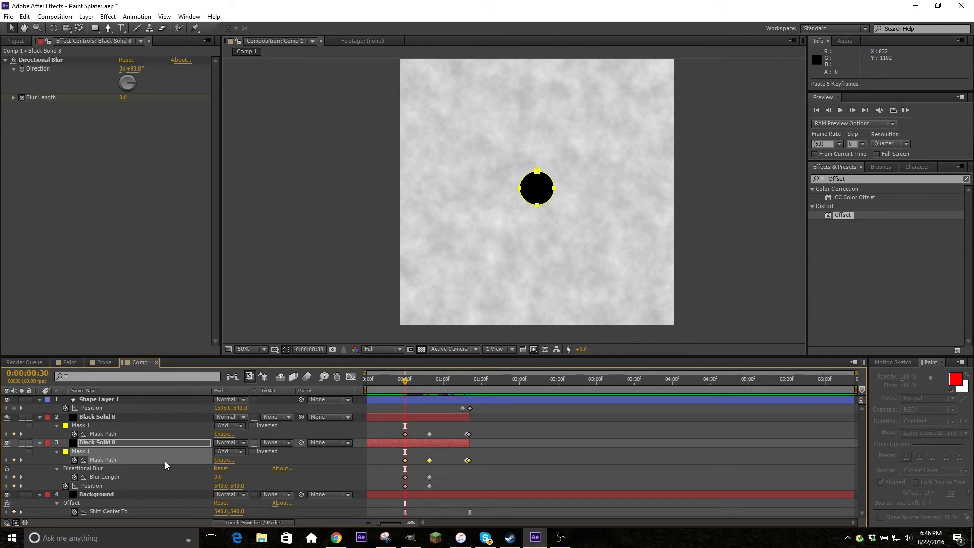
drag(405, 384, 470, 401)
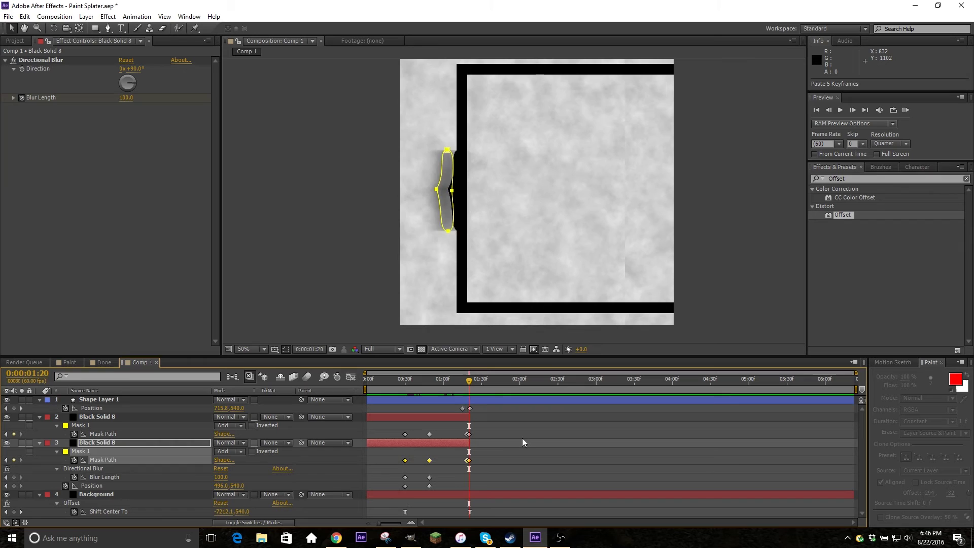
- RAM-preview the dot's motion, then return to the 1:21 frame
click(522, 437)
click(482, 386)
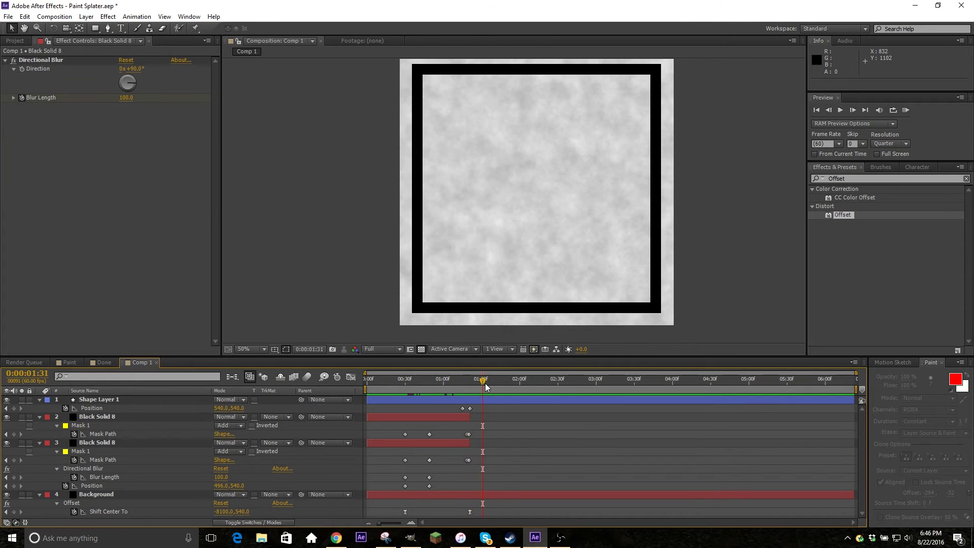
click(906, 111)
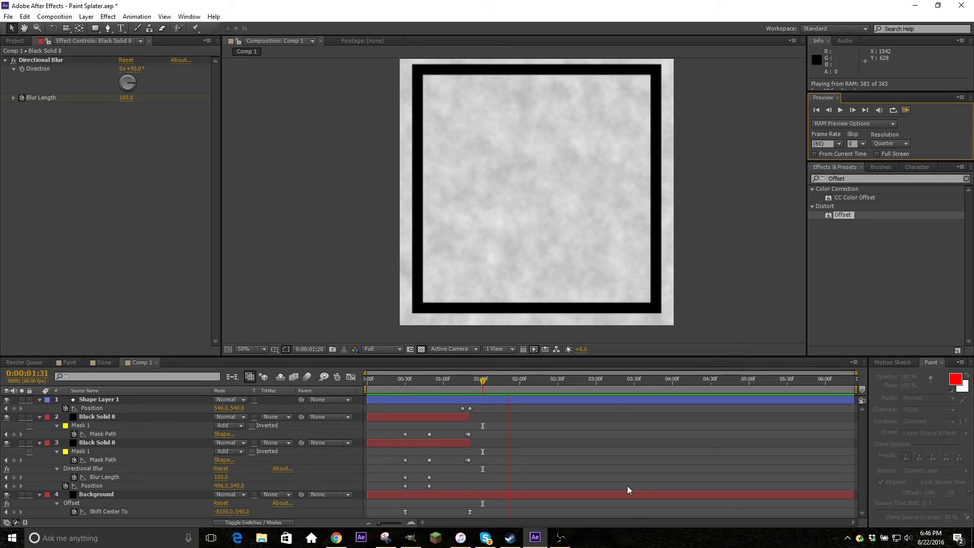
key(space)
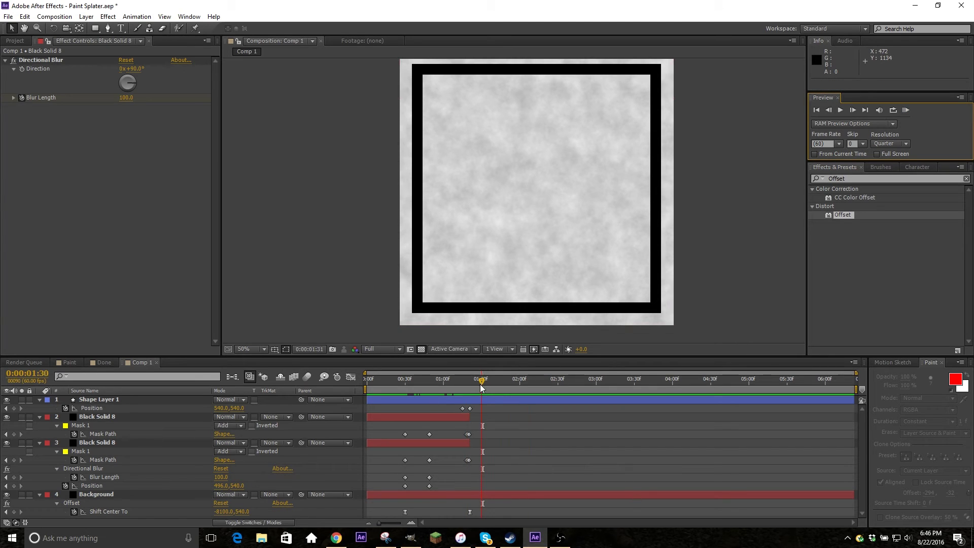
drag(489, 382, 474, 385)
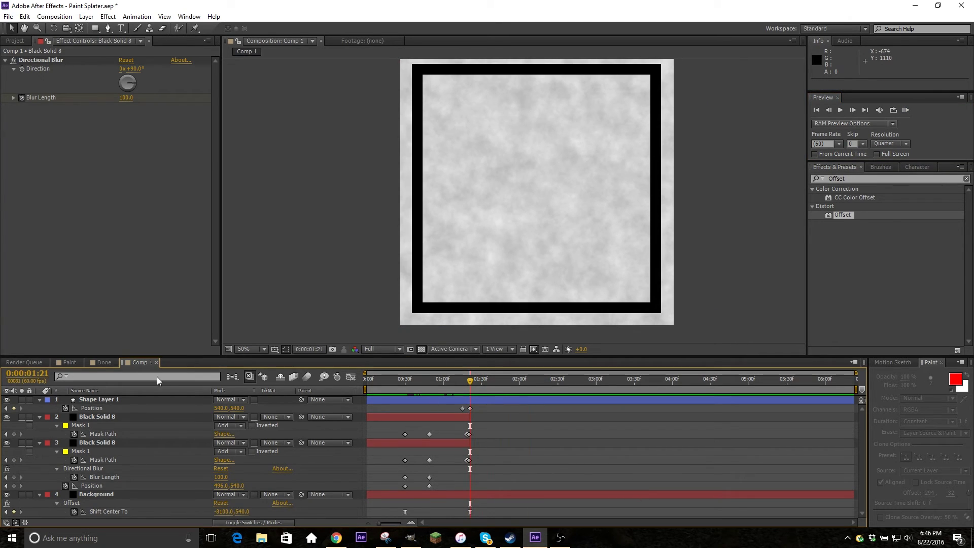
- Create a new composition named Paint 2
click(55, 18)
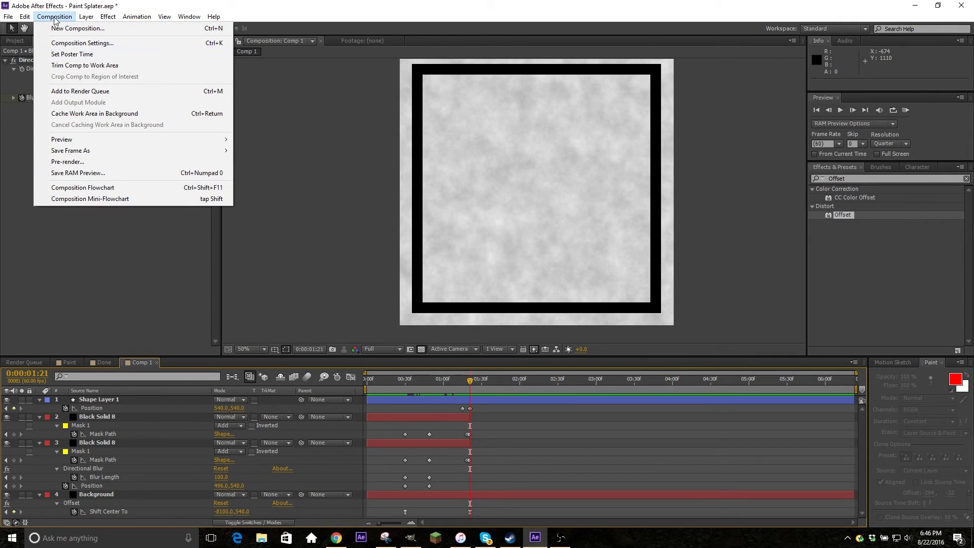
click(77, 29)
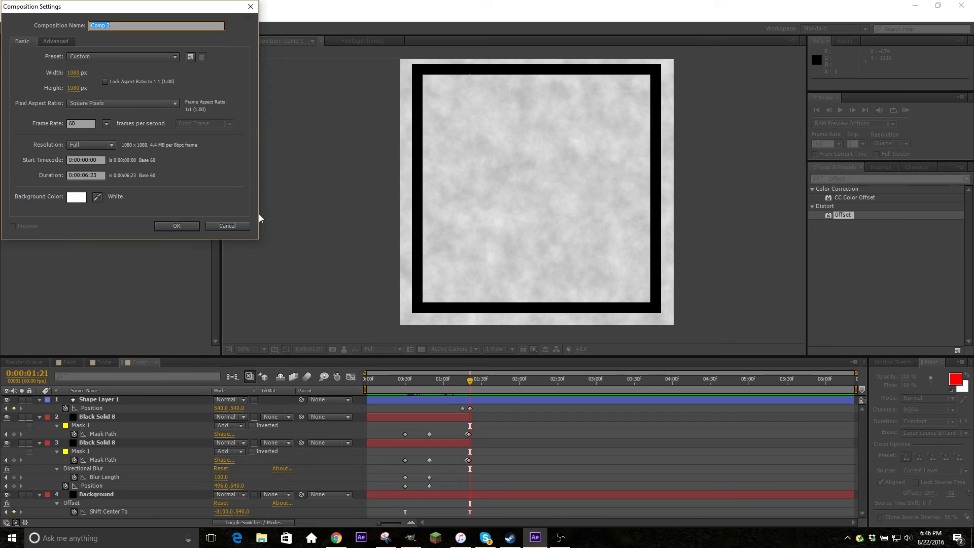
text(Paint)
key(Return)
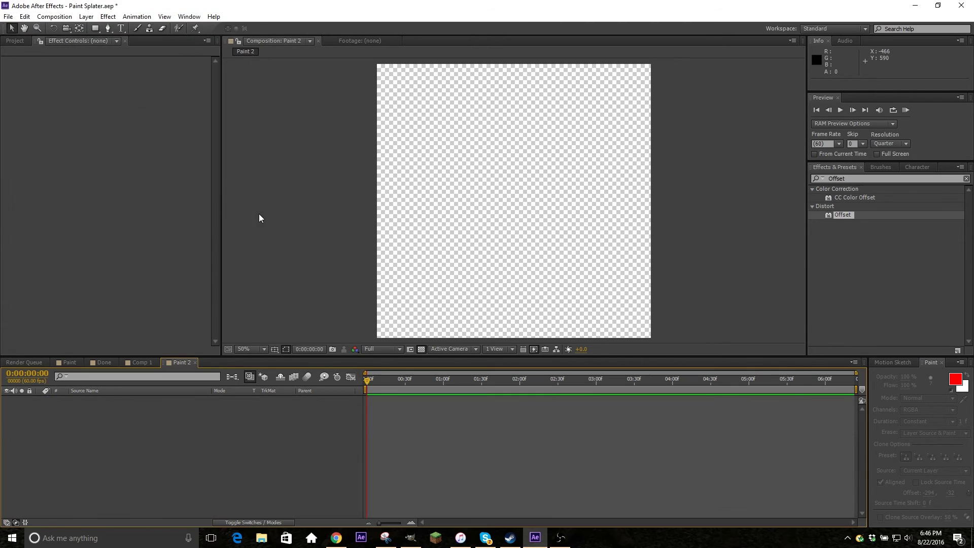
- Add a full-frame black solid, Black Solid 9, to Paint 2
click(86, 16)
mouse_move(142, 27)
click(274, 38)
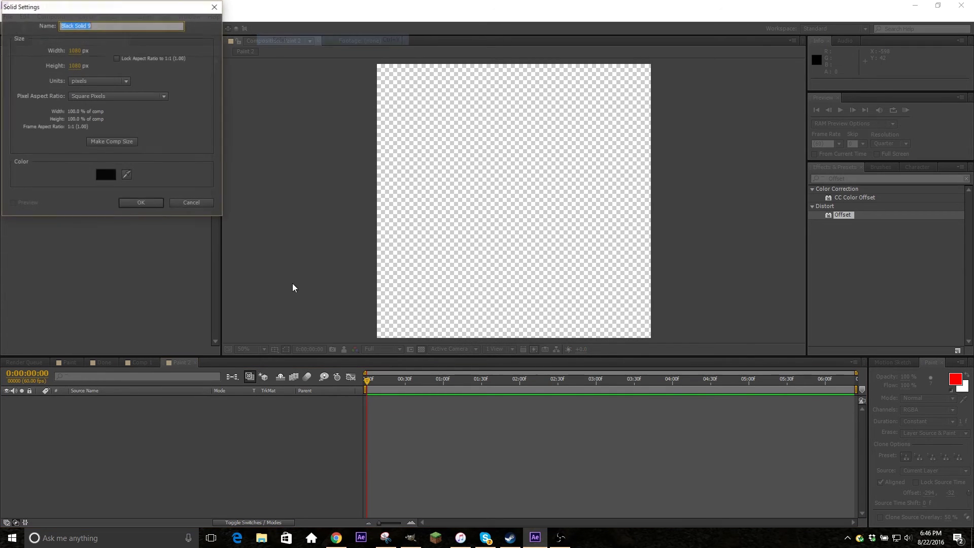
click(147, 204)
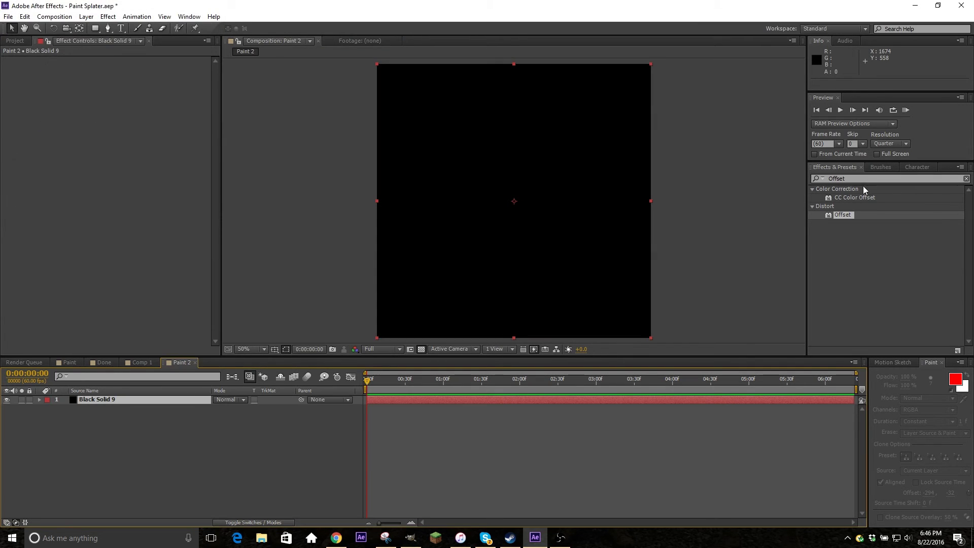
click(822, 177)
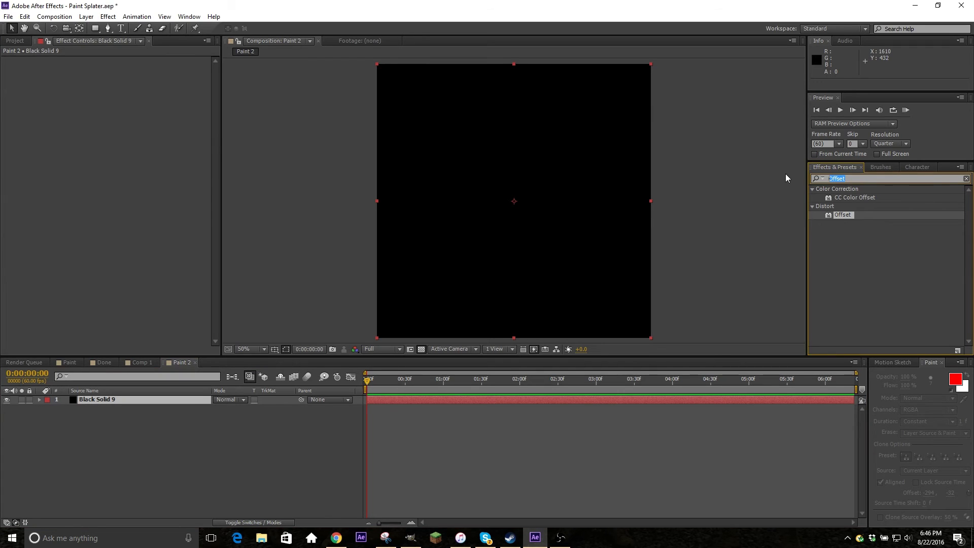
- Apply CC Mr. Mercury to Black Solid 9 and scrub to 1:37 to watch the blobs
text(CC Mr.)
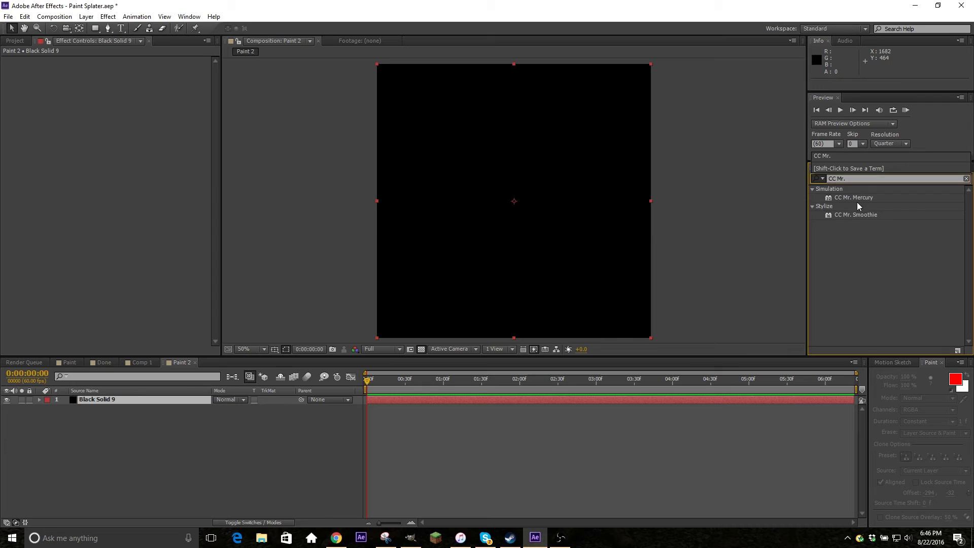
drag(857, 198, 575, 396)
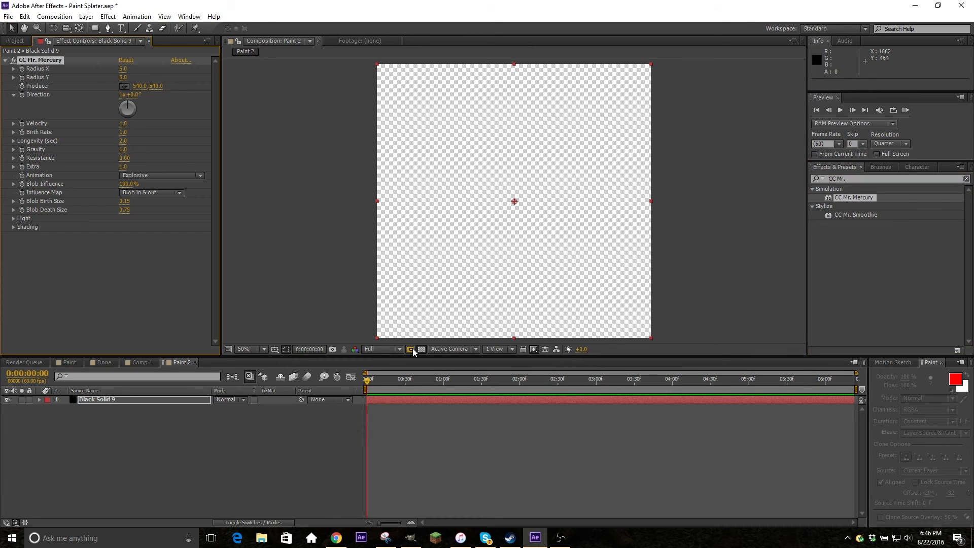
drag(367, 384, 498, 399)
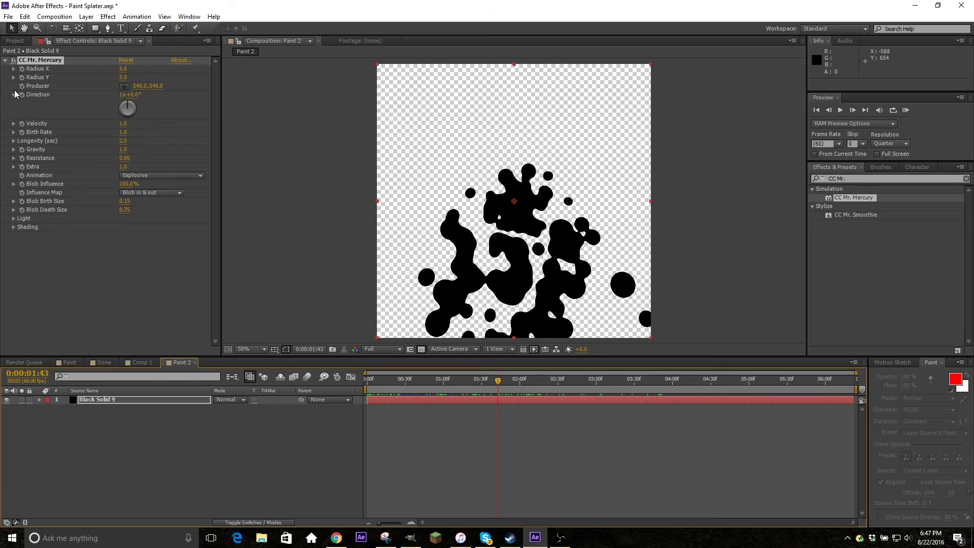
- Set CC Mr. Mercury's Gravity to 0
click(123, 149)
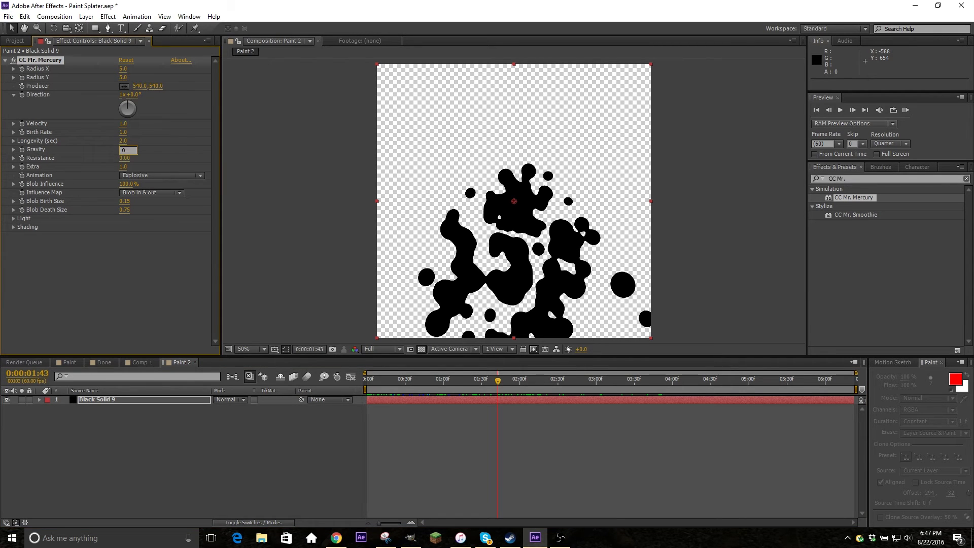
text(0)
key(Return)
drag(407, 383, 492, 380)
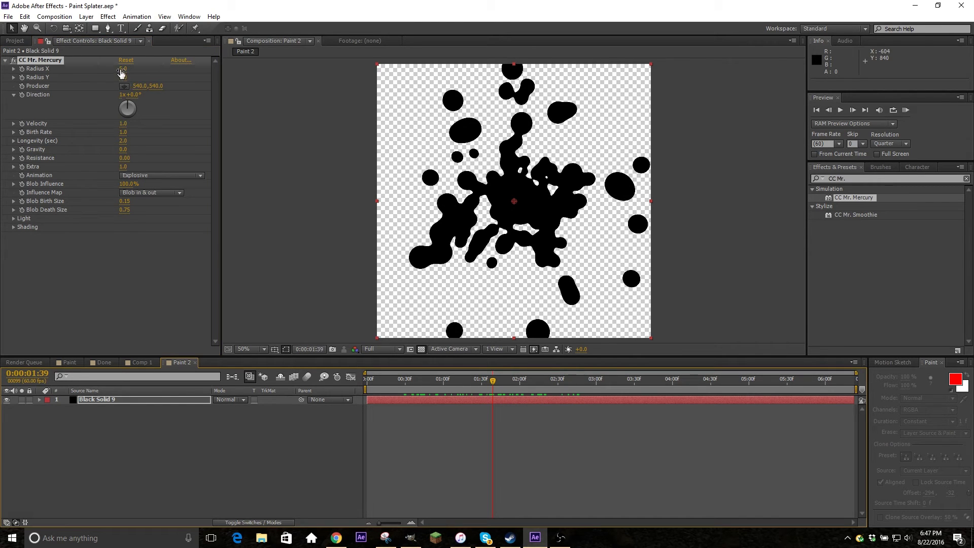
- Move the splatter's Producer point to the left edge, around 116, 540, testing larger radii
drag(122, 74, 133, 91)
key(ctrl+z)
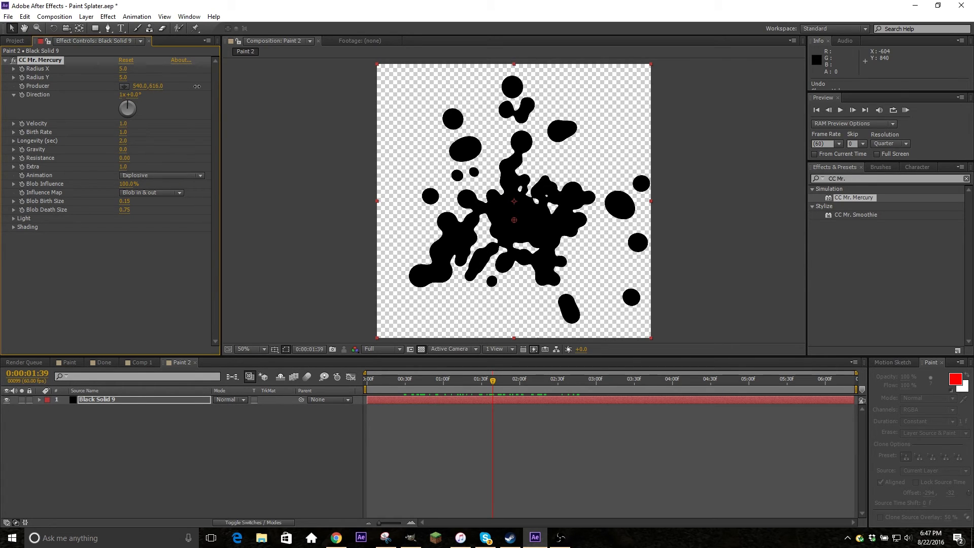
drag(197, 86, 107, 95)
key(ctrl+z)
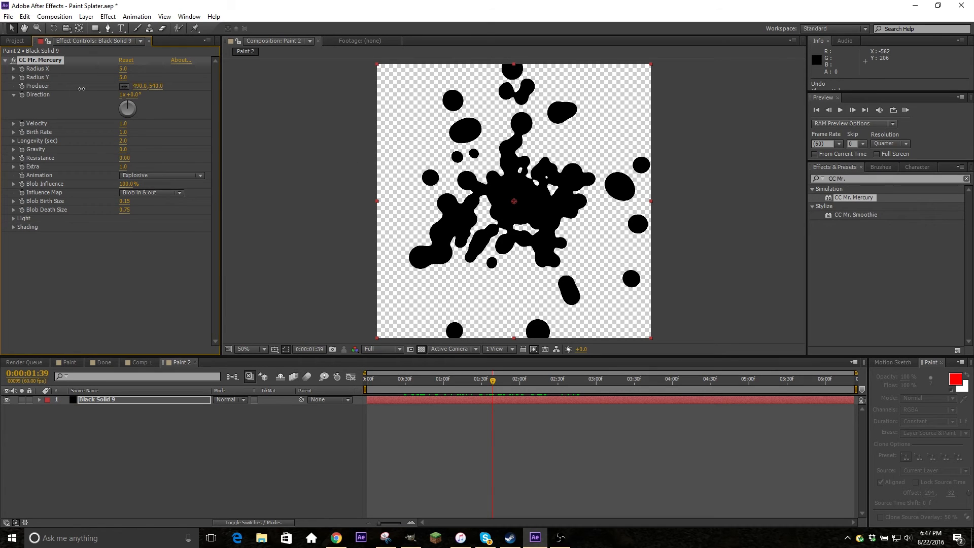
drag(81, 88, 1, 90)
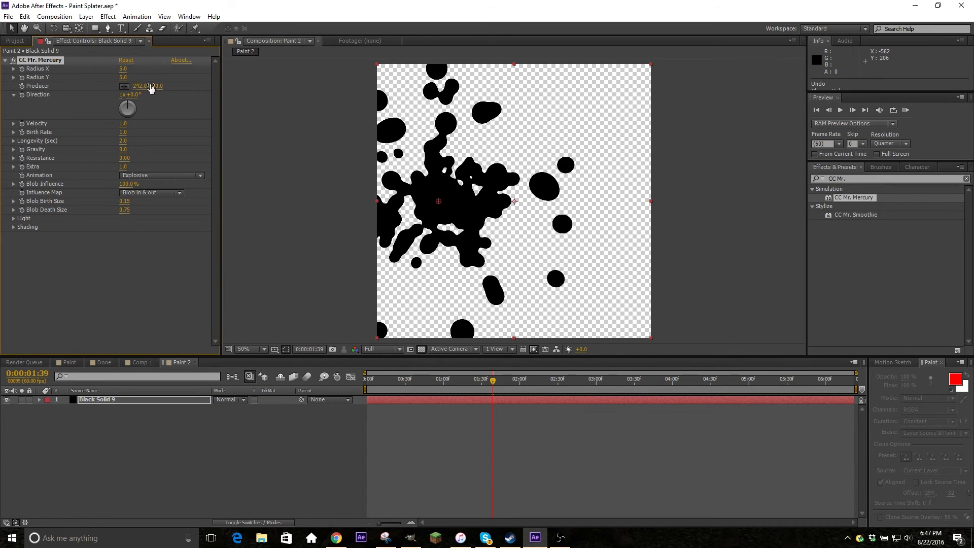
drag(151, 89, 86, 95)
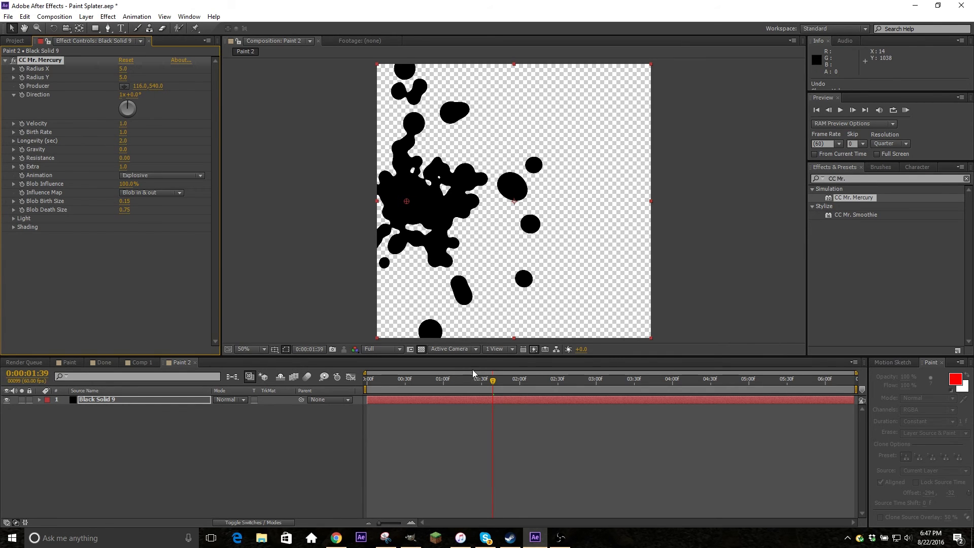
drag(492, 386, 529, 391)
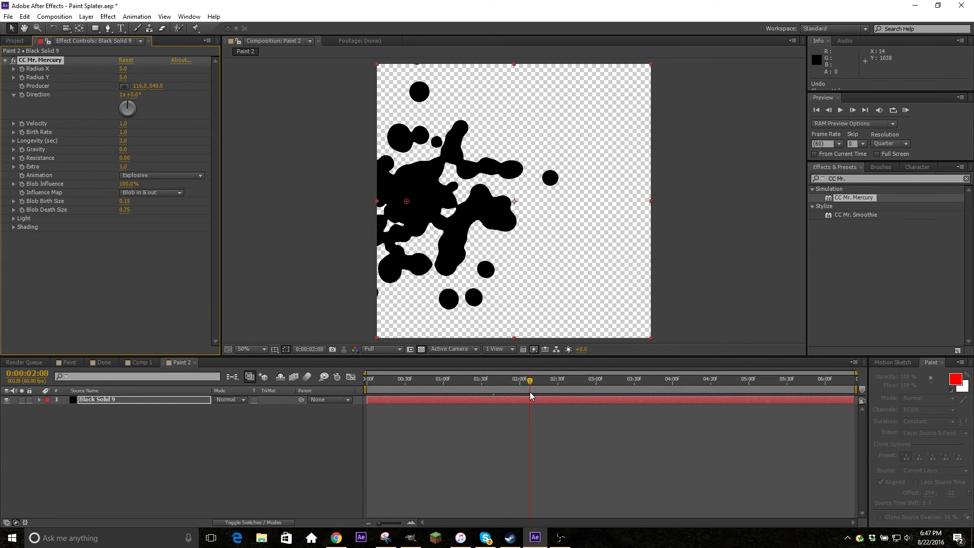
drag(123, 69, 168, 84)
drag(531, 388, 495, 382)
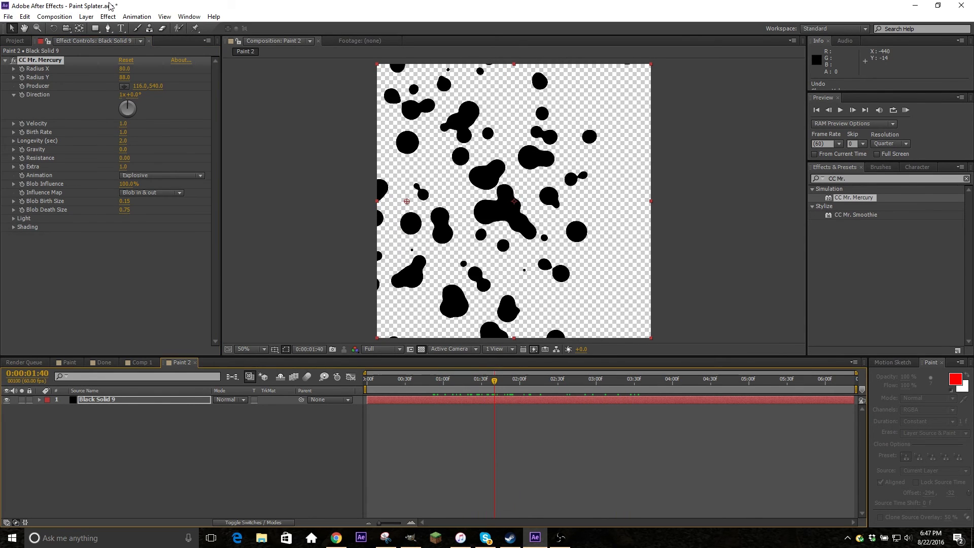
- Set both Radius X and Radius Y to 5
click(124, 68)
text(5)
key(Return)
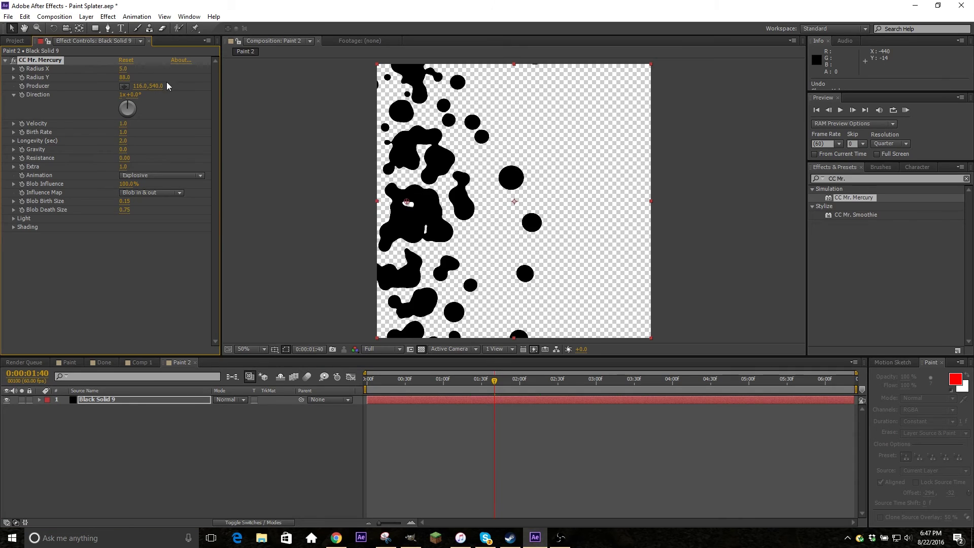
click(123, 77)
text(5)
key(Return)
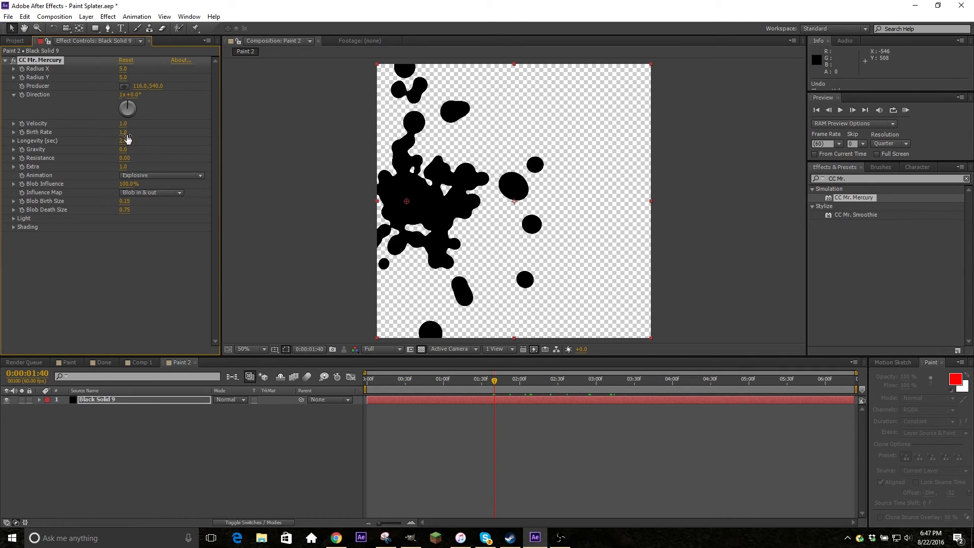
- Drag Paint 2 from the Project panel into Comp 1's timeline at the 1:21 impact time
mouse_move(420, 380)
mouse_down()
mouse_move(595, 395)
mouse_move(479, 395)
mouse_move(494, 406)
mouse_move(472, 395)
mouse_up()
click(140, 363)
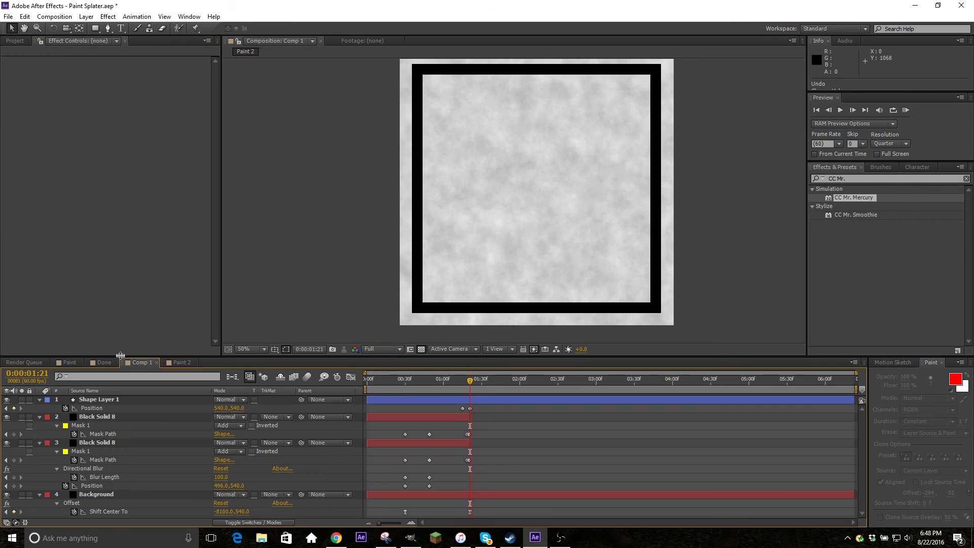
click(16, 40)
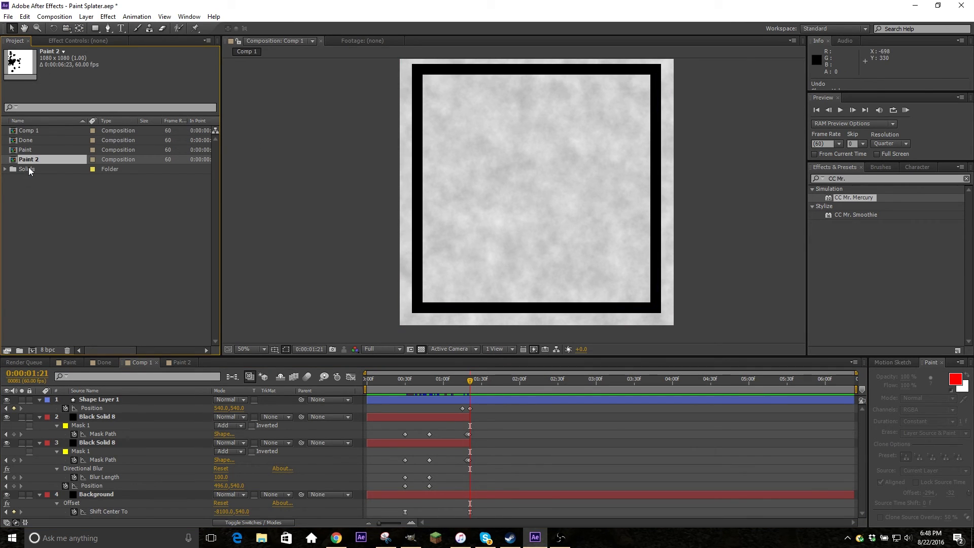
mouse_move(28, 159)
mouse_down()
mouse_move(281, 305)
mouse_move(260, 428)
mouse_move(221, 408)
mouse_move(227, 414)
mouse_up()
key(bracketleft)
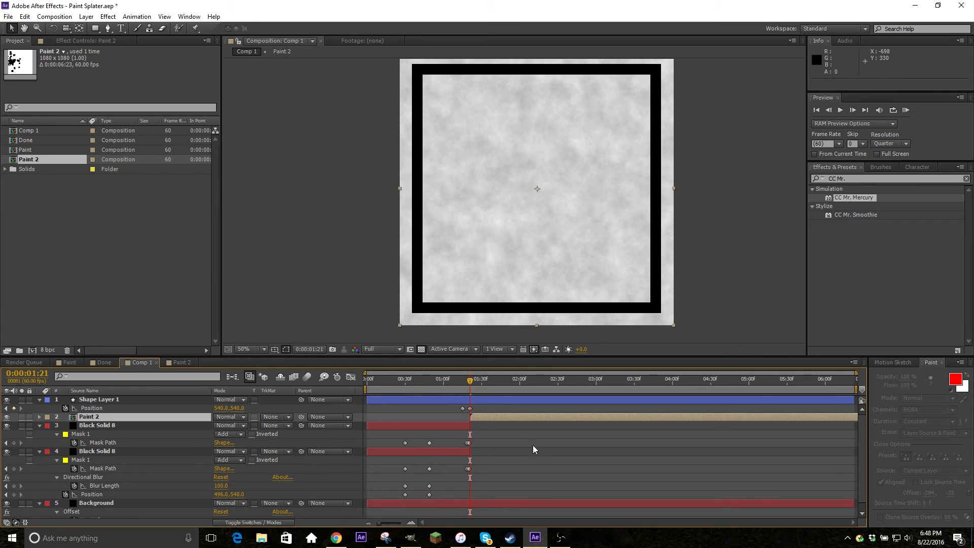
key(ctrl+z)
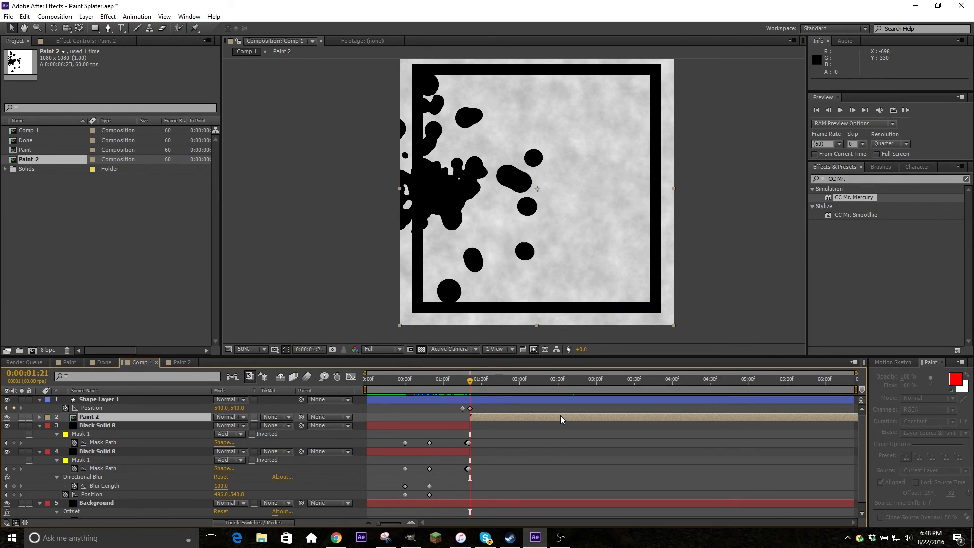
- Enable Time Remapping on the Paint 2 layer
right_click(561, 416)
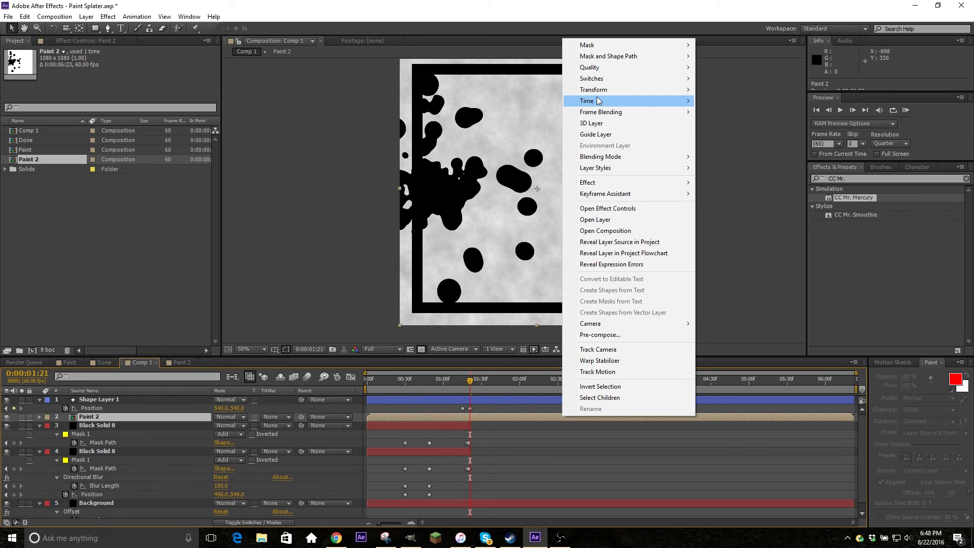
mouse_move(650, 101)
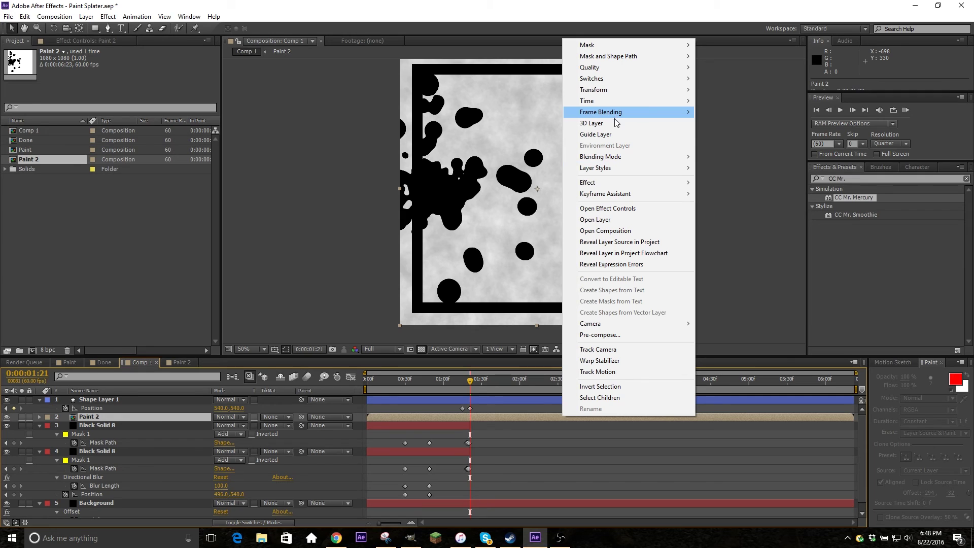
right_click(487, 419)
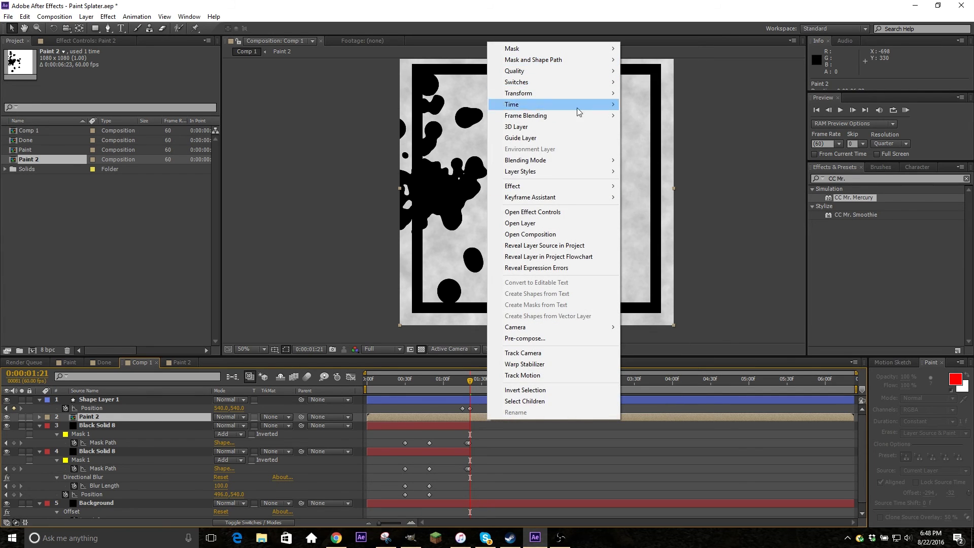
mouse_move(574, 106)
click(664, 107)
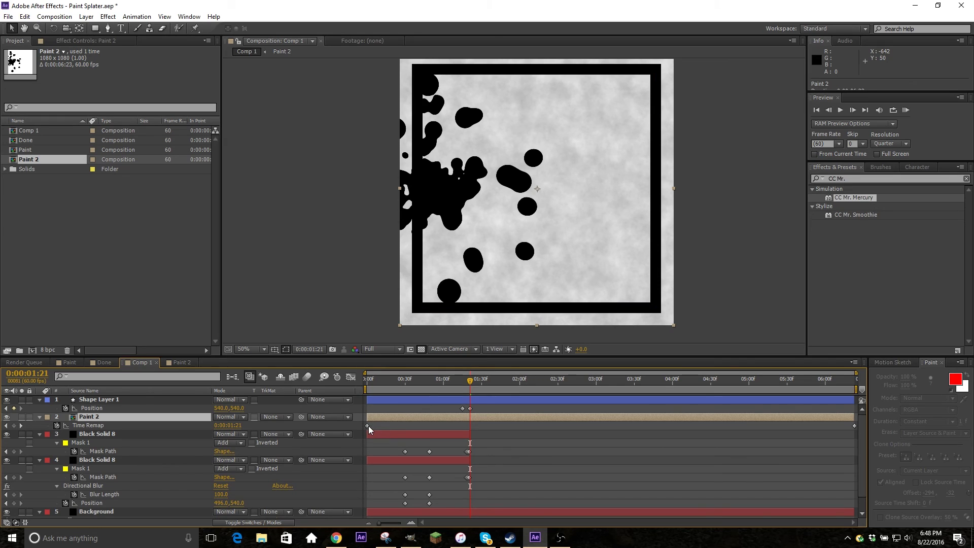
- Start the remap at impact, trim the in point, and stretch the end keyframe to about 6:22
drag(368, 426, 468, 434)
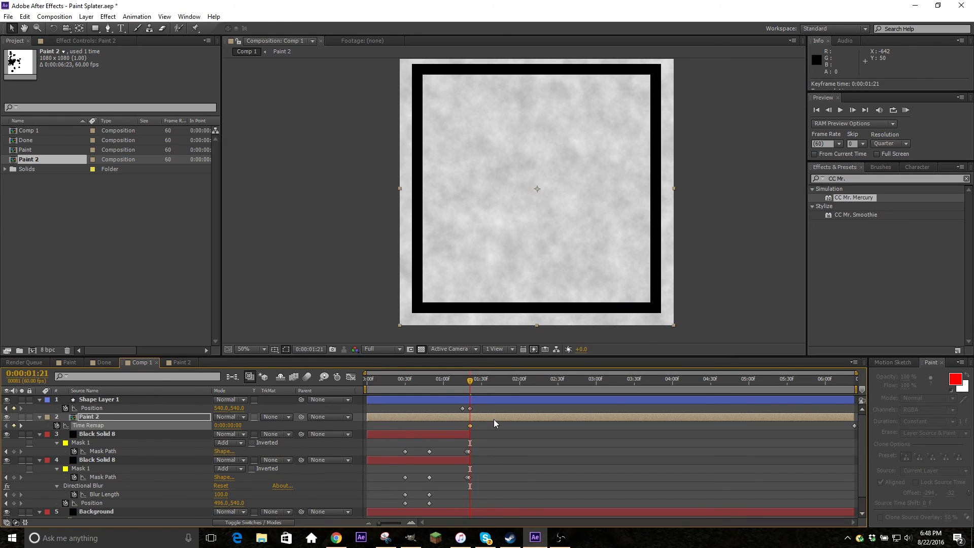
key(alt+bracketleft)
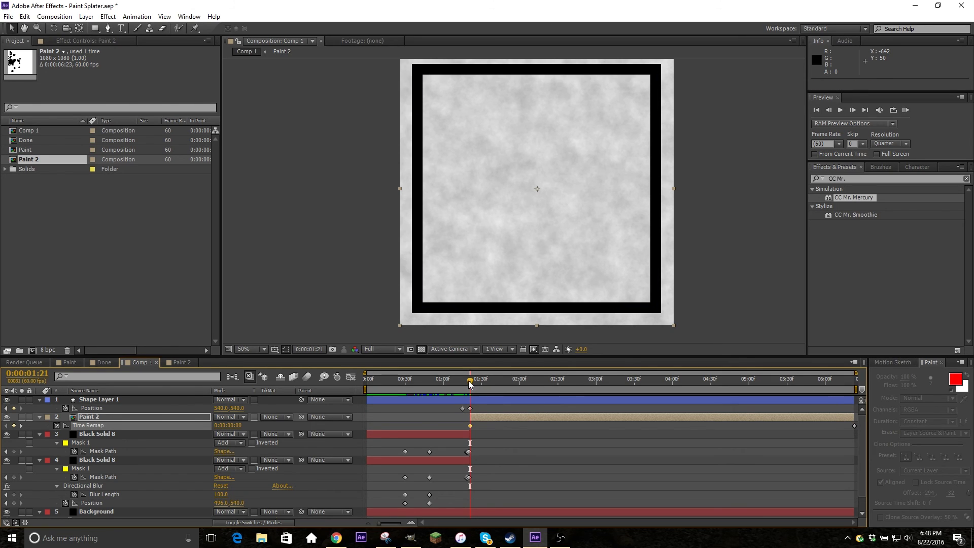
mouse_move(468, 381)
mouse_down()
mouse_move(623, 404)
mouse_move(613, 406)
mouse_up()
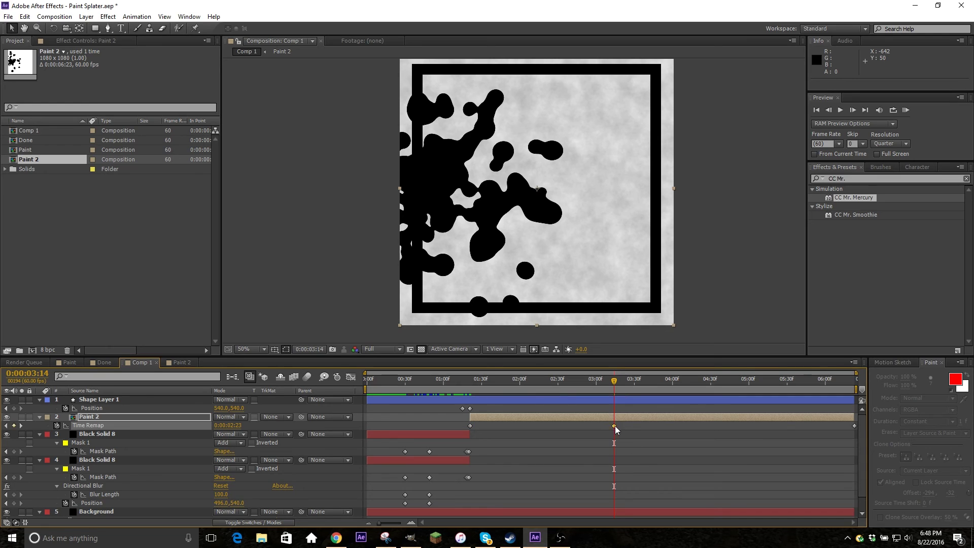
drag(615, 425, 847, 439)
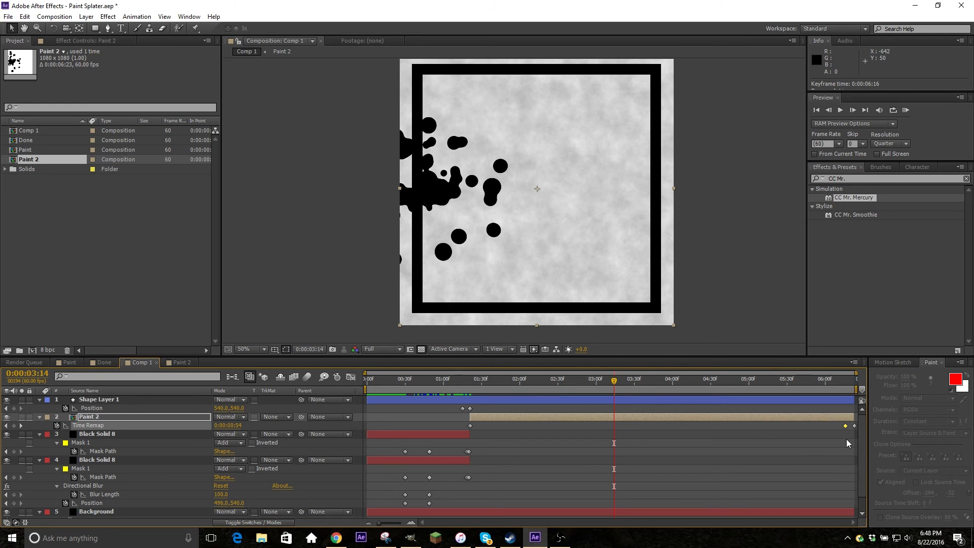
click(856, 379)
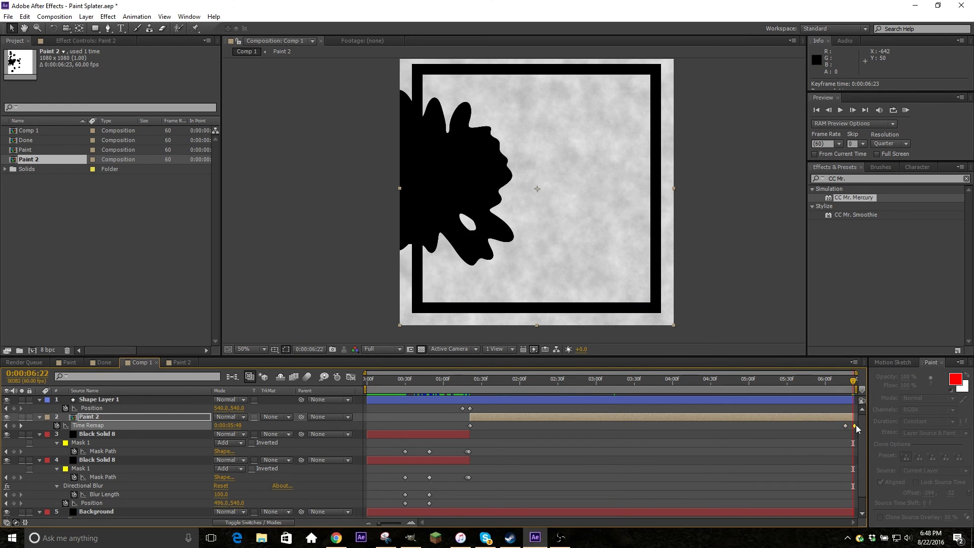
key(Delete)
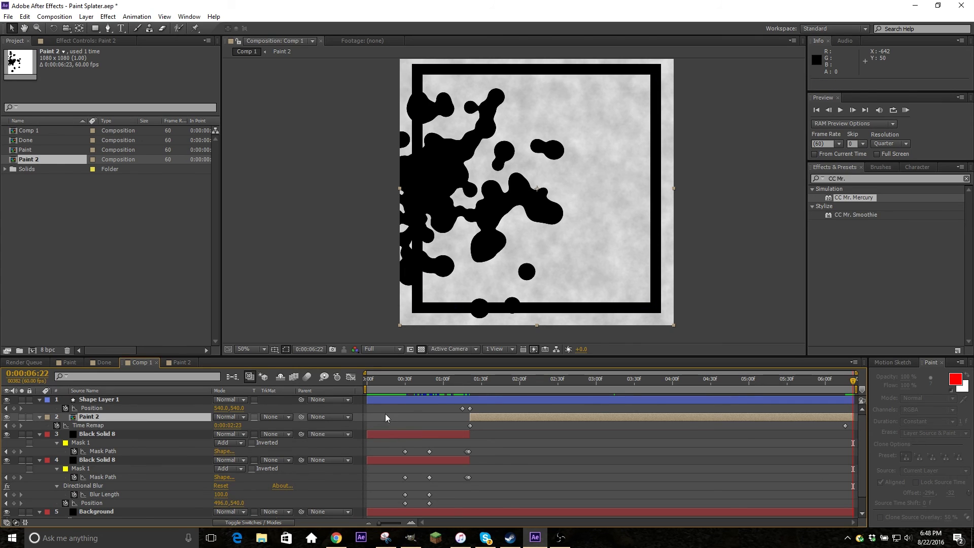
- In the Graph Editor, apply Easy Ease to both Paint 2 Time Remap keyframes
click(852, 425)
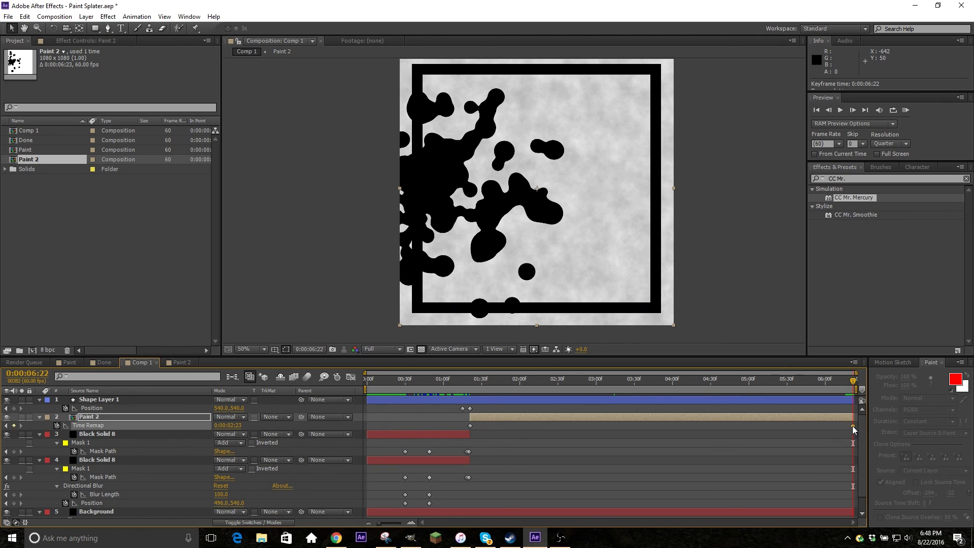
click(351, 377)
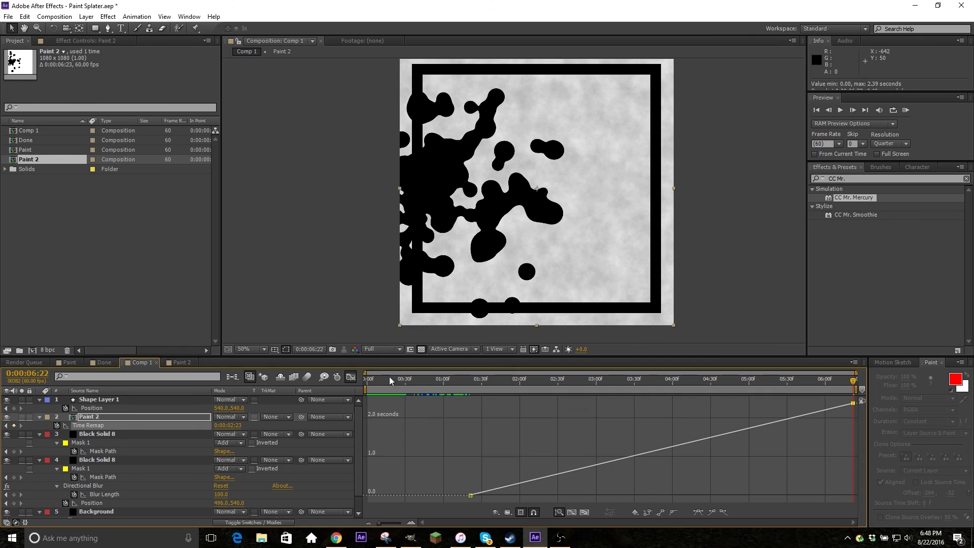
drag(454, 400, 879, 501)
click(705, 516)
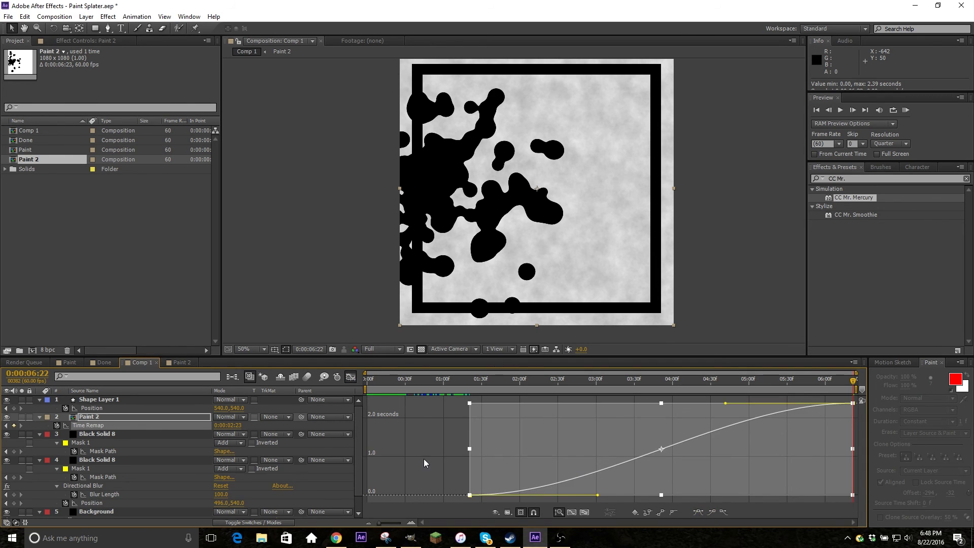
- Make the first handle steep and pull the second handle left so the splatter bursts fast, then slows
click(424, 459)
click(470, 494)
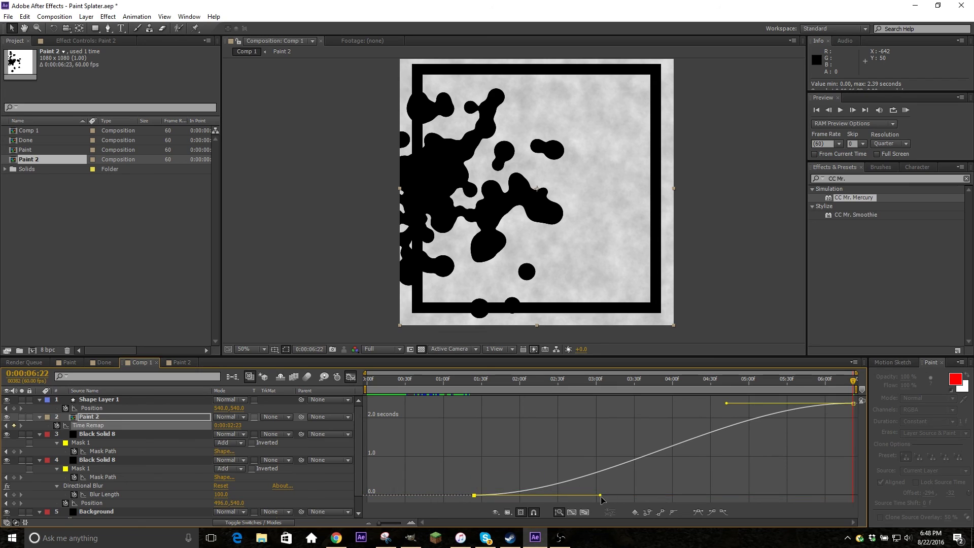
drag(601, 496, 464, 411)
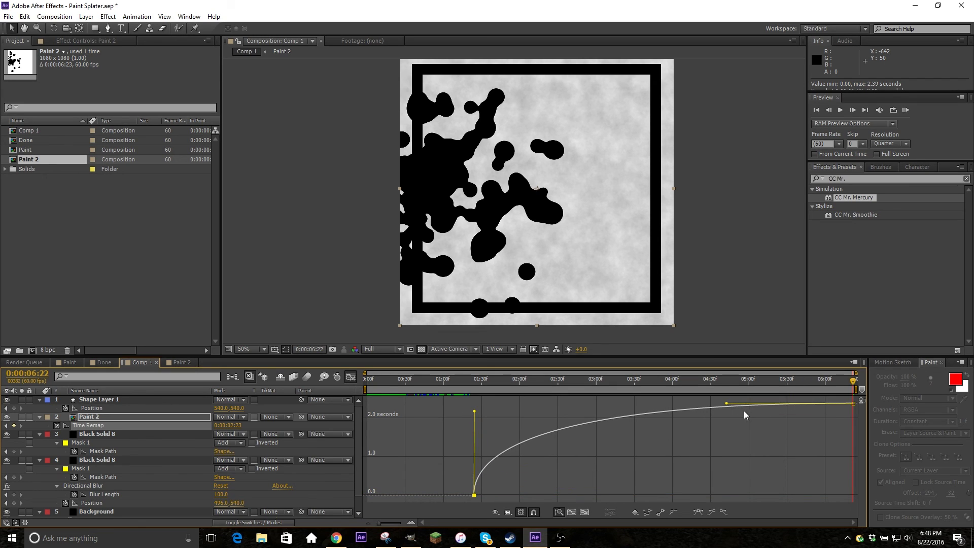
drag(726, 403, 558, 404)
- Return to the layer bars and scrub to check the splatter just after impact
click(343, 377)
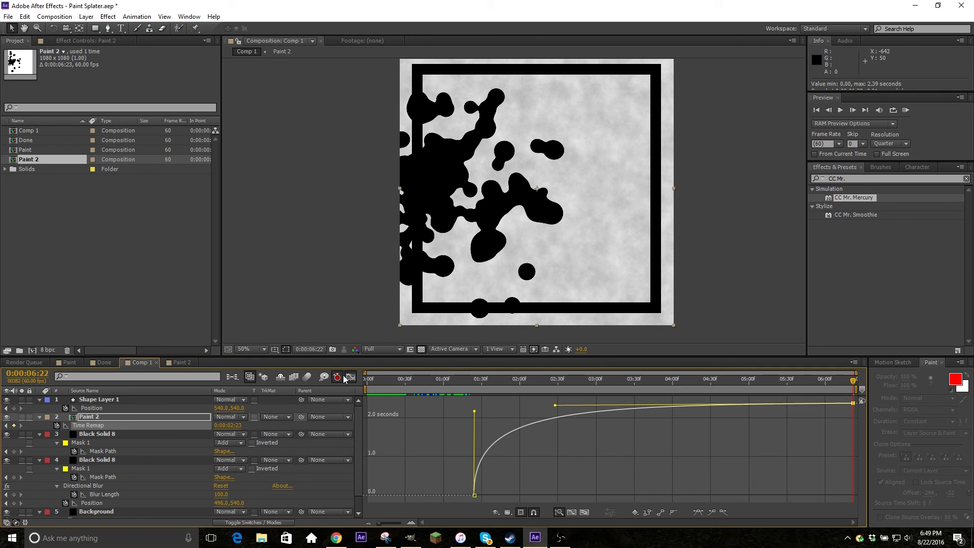
click(351, 378)
click(338, 378)
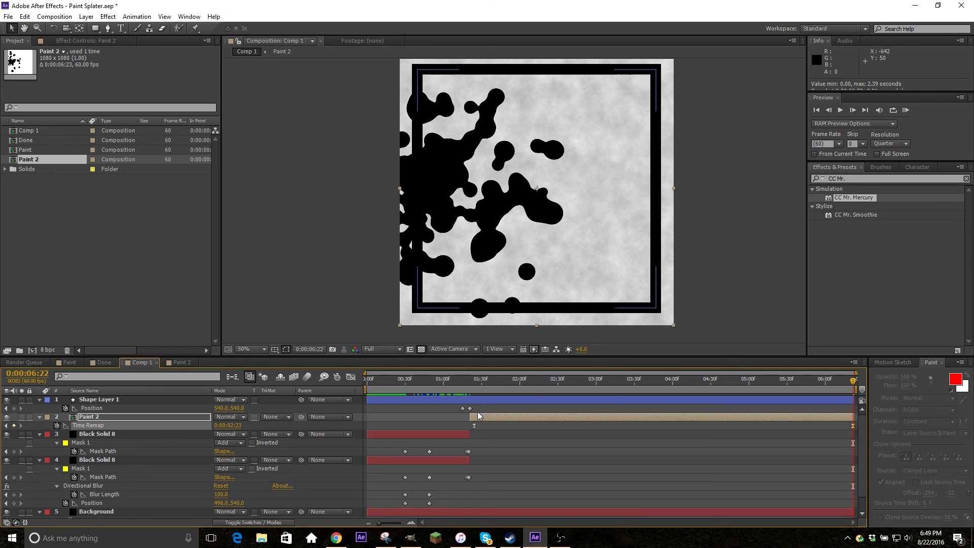
drag(464, 386, 496, 387)
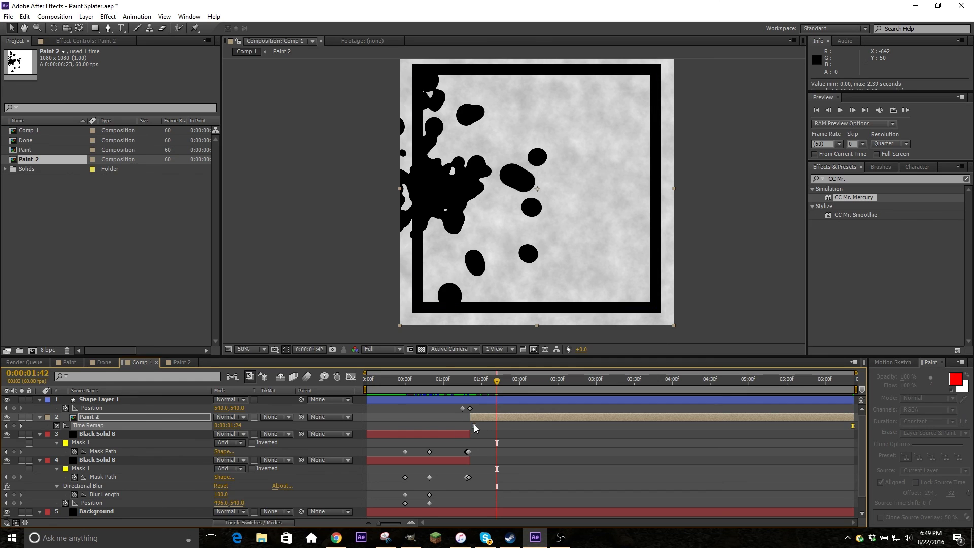
mouse_move(474, 424)
mouse_down()
mouse_move(471, 381)
mouse_move(564, 398)
mouse_up()
- Undo the accidental shift of the dot's layer and go to the start of Paint 2
key(ctrl+z)
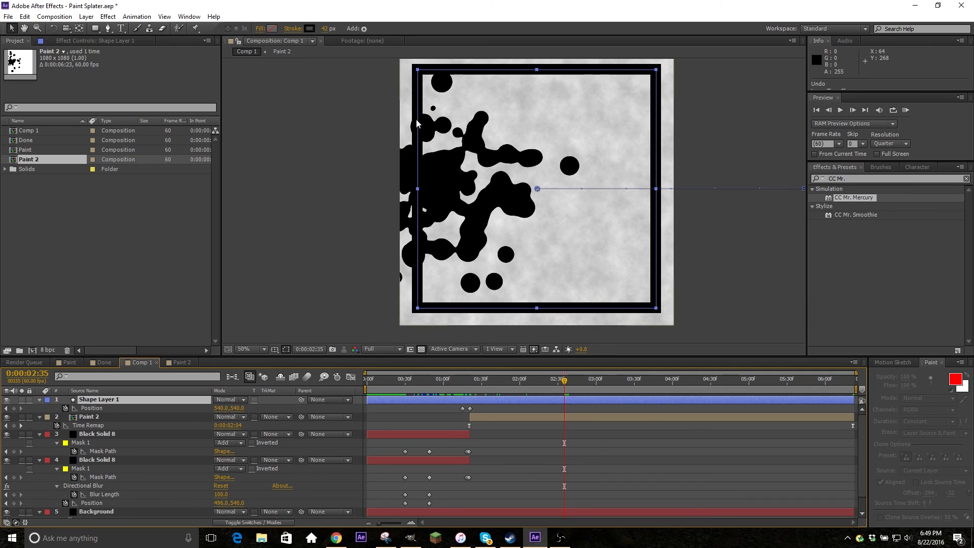
click(491, 416)
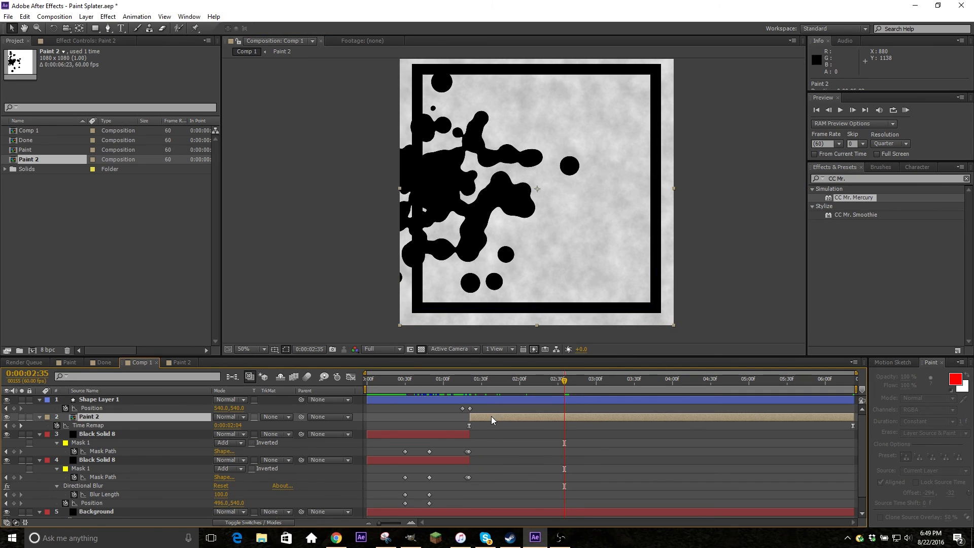
key(i)
- Draw a rectangular mask on Paint 2 along the black box's outline, then scrub to check it
click(95, 28)
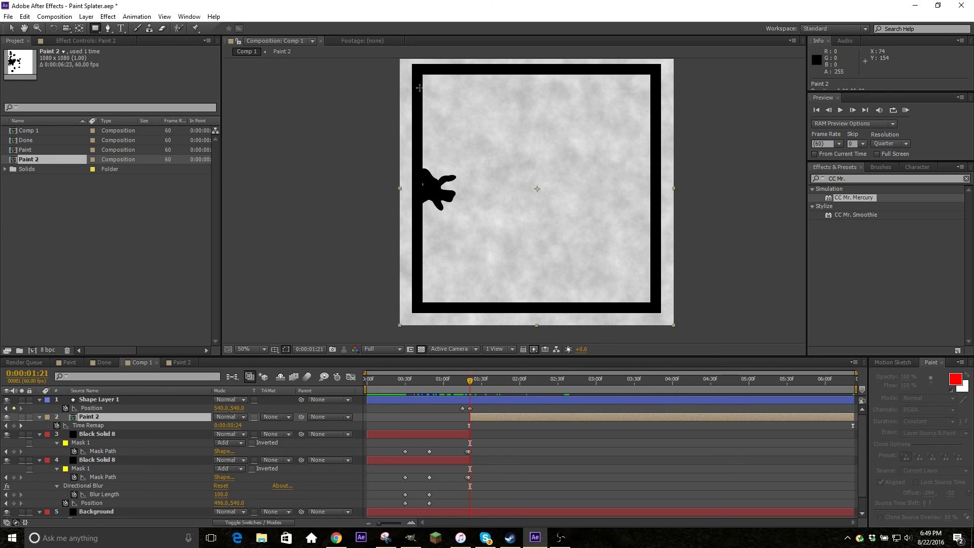
mouse_move(414, 70)
mouse_down()
mouse_move(518, 224)
mouse_move(652, 309)
mouse_up()
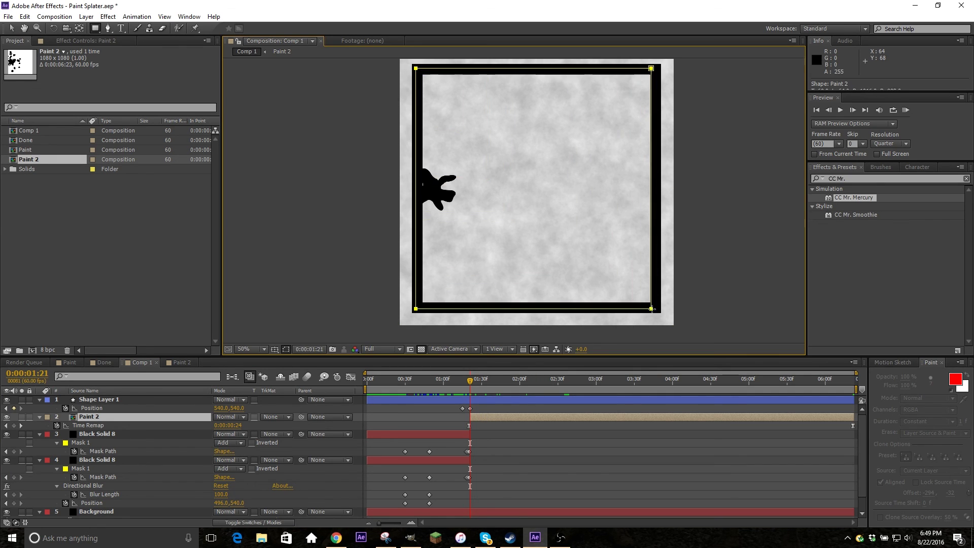
click(496, 484)
mouse_move(471, 380)
mouse_down()
mouse_move(594, 388)
mouse_move(472, 421)
mouse_move(313, 410)
mouse_up()
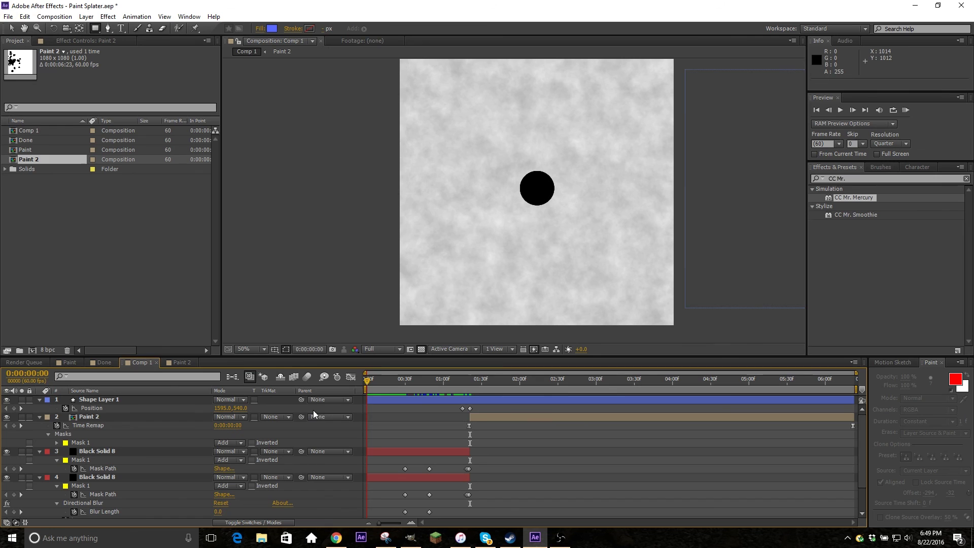
- Run a RAM Preview of Comp 1 to watch the dot fly in, hit the box and splatter
click(905, 111)
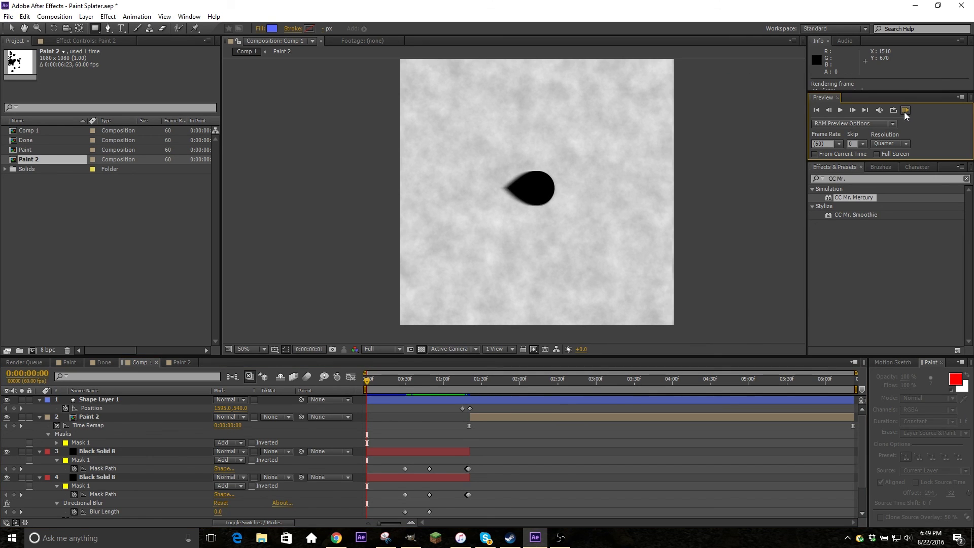